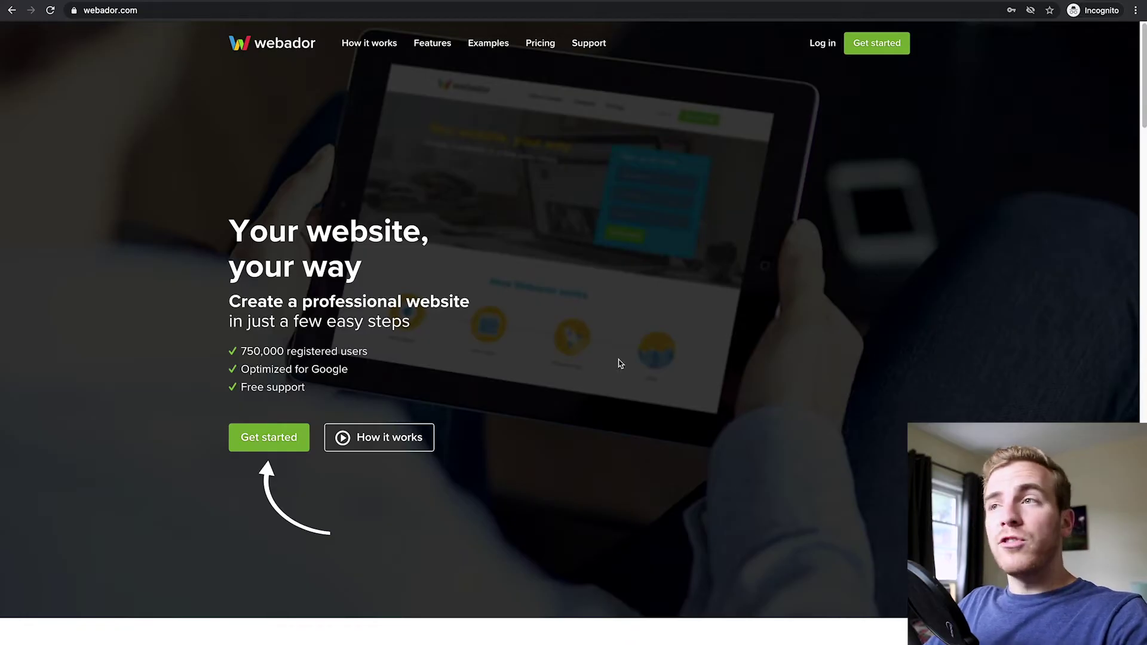
# Sign up for a new Webador website, entering the site title, e-mail and password
pyautogui.click(272, 444)
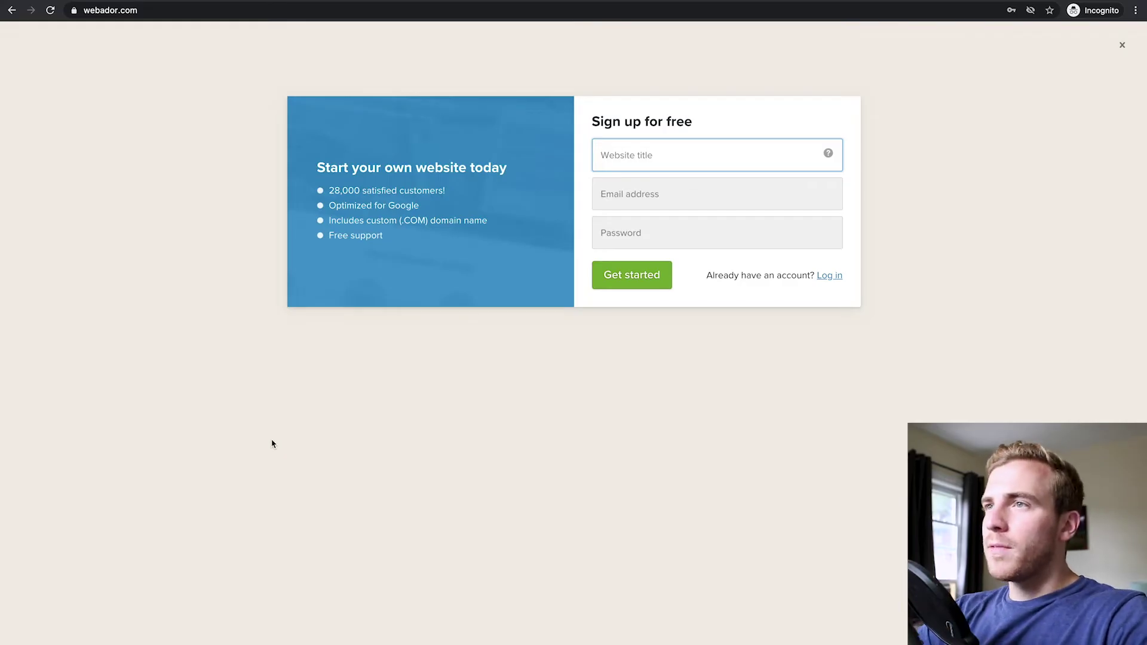
pyautogui.write('K')
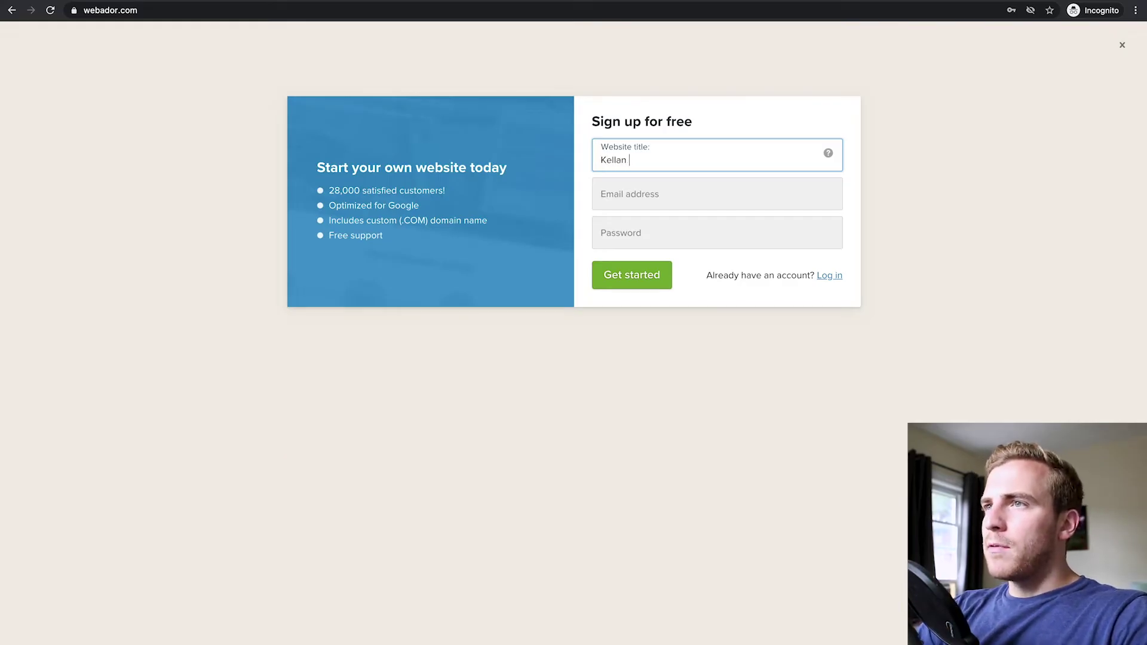
pyautogui.write("ellan's P")
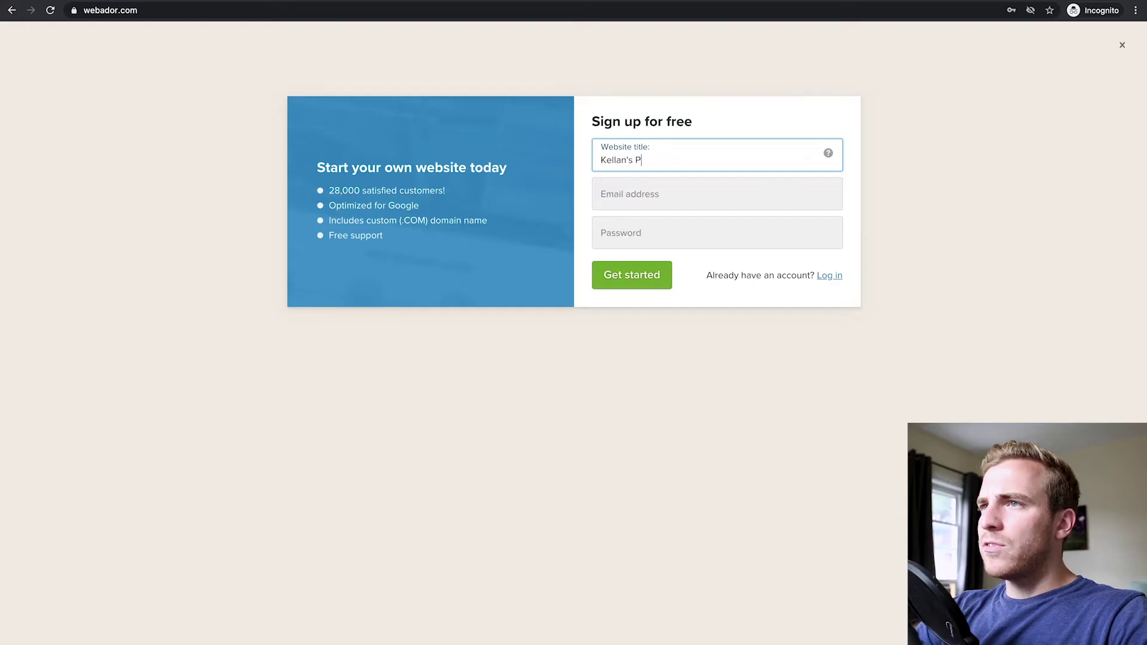
pyautogui.write('hoto Site')
pyautogui.press('Tab')
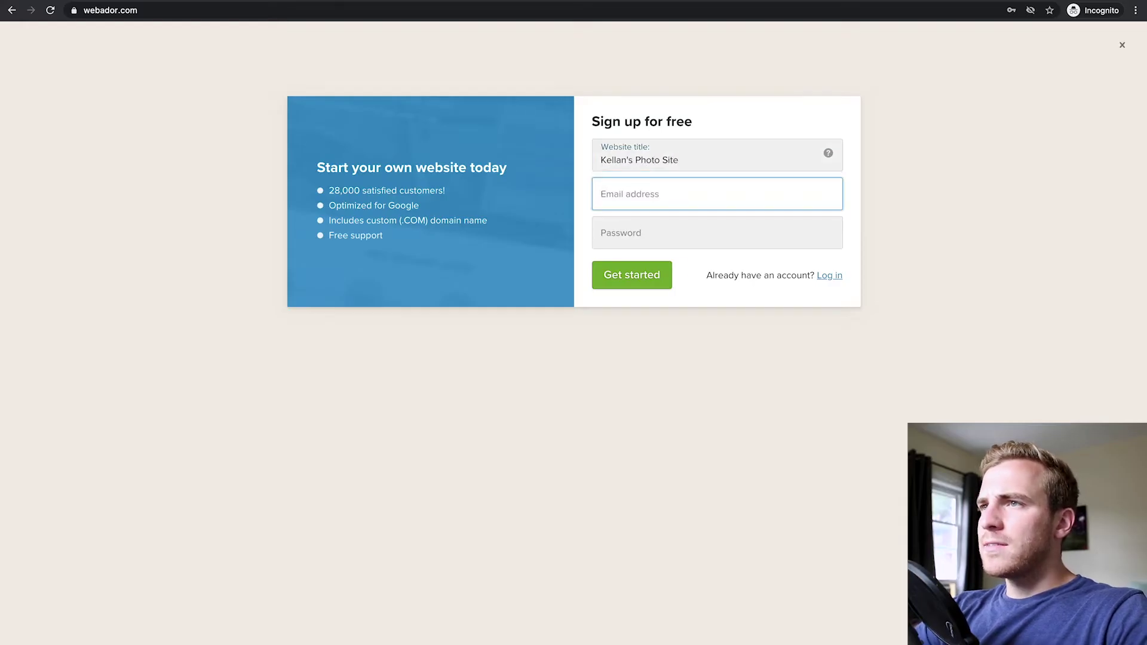
pyautogui.click(643, 286)
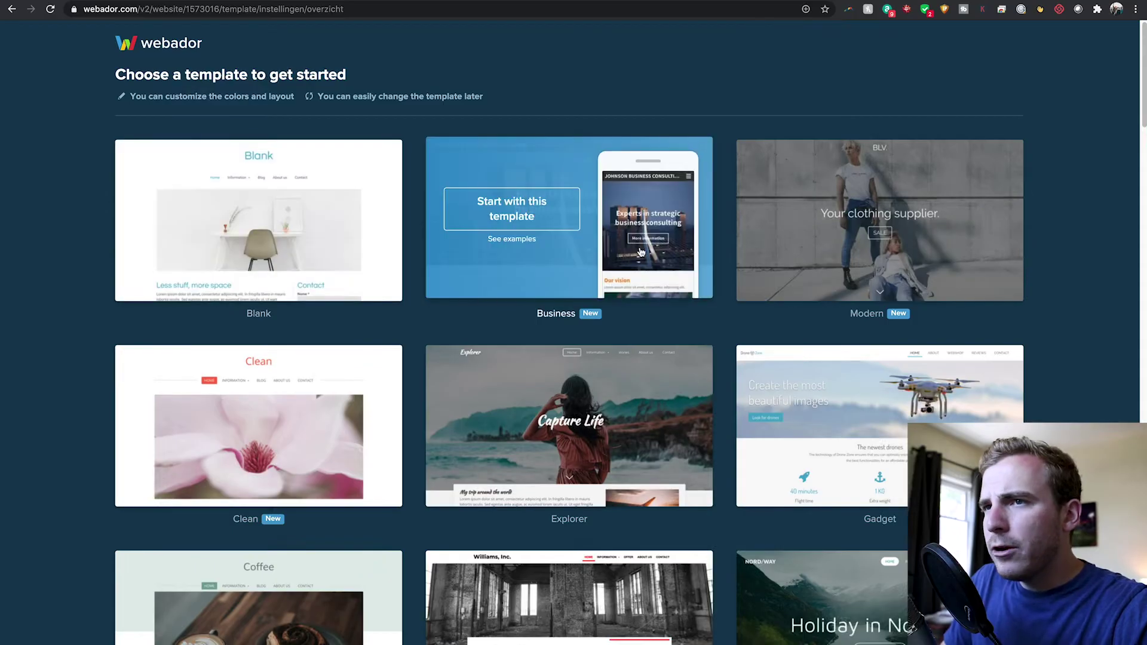
# Start the new site from the Photography template
pyautogui.moveTo(887, 219)
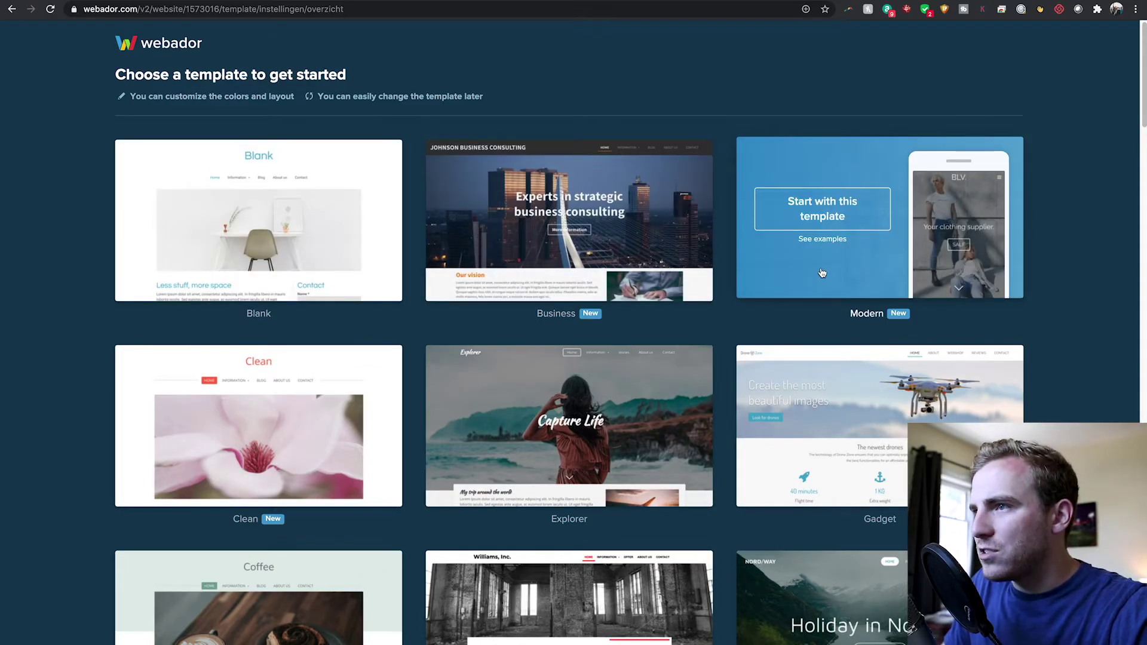
pyautogui.moveTo(577, 253)
pyautogui.scroll(-1, 577, 253)
pyautogui.scroll(-6, 577, 253)
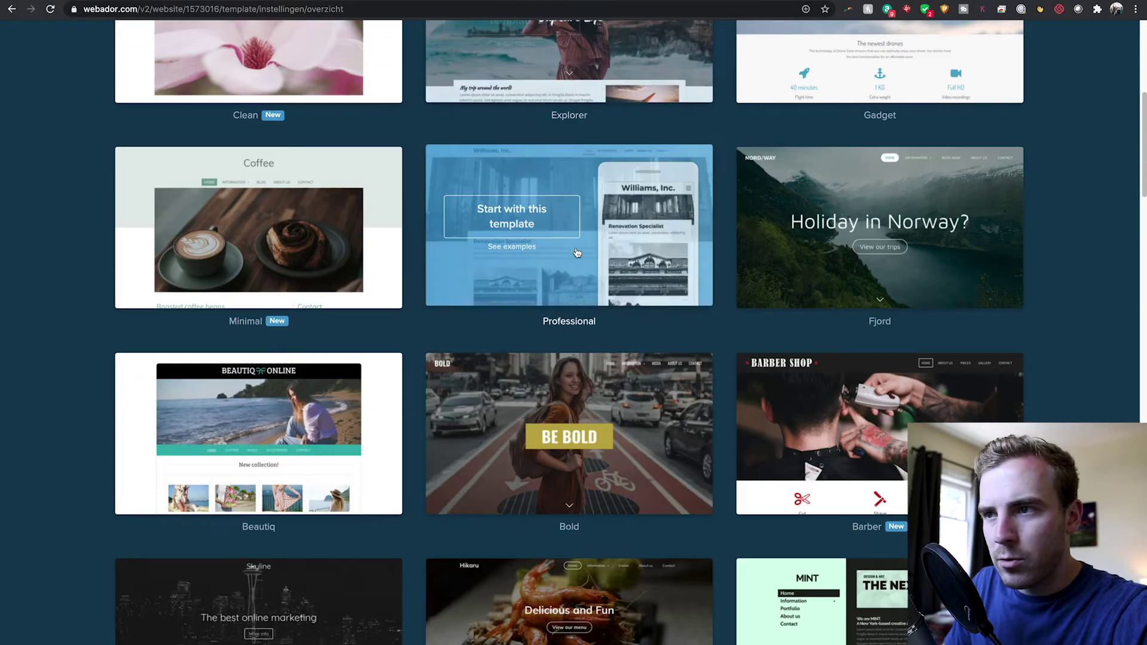
pyautogui.scroll(-15, 632, 255)
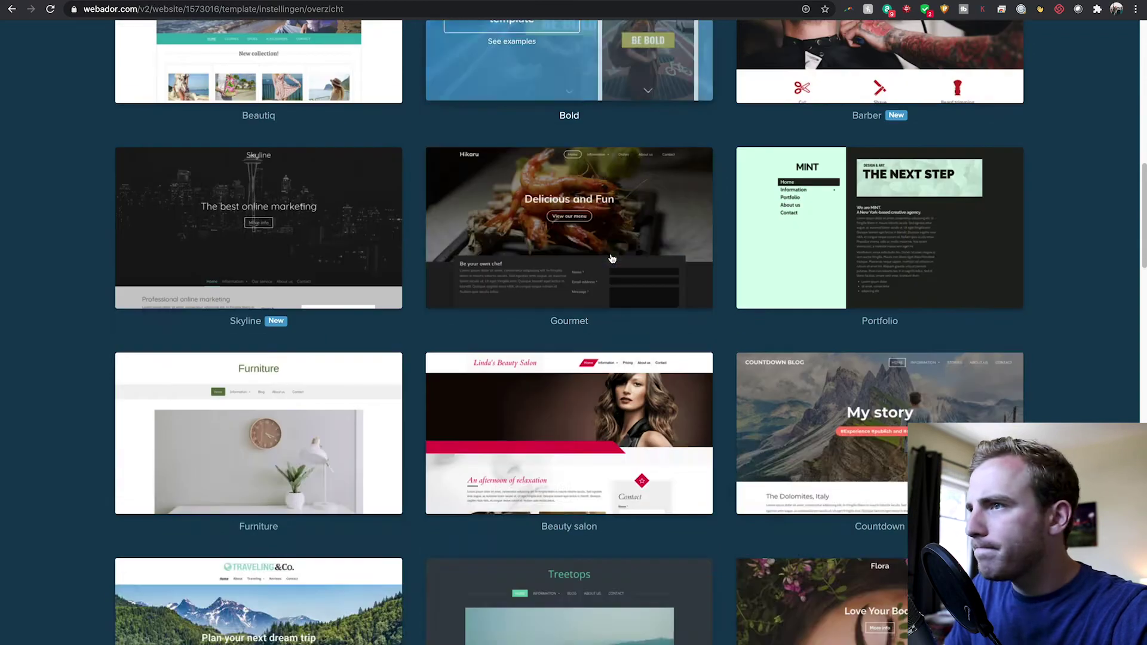
pyautogui.moveTo(219, 285)
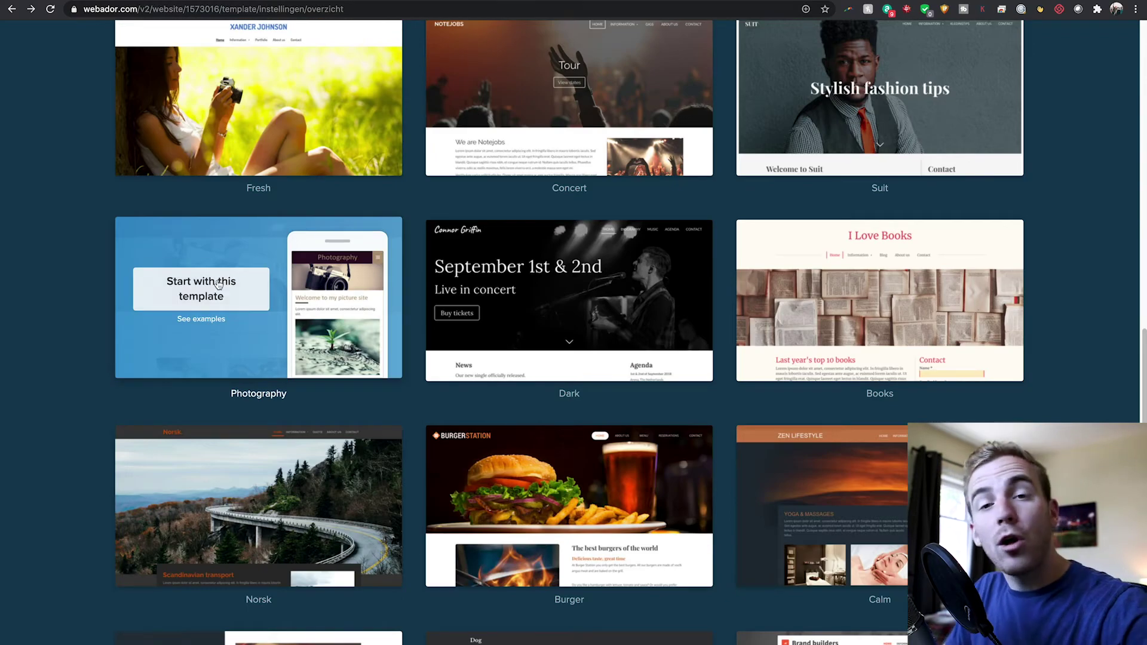
pyautogui.click(217, 285)
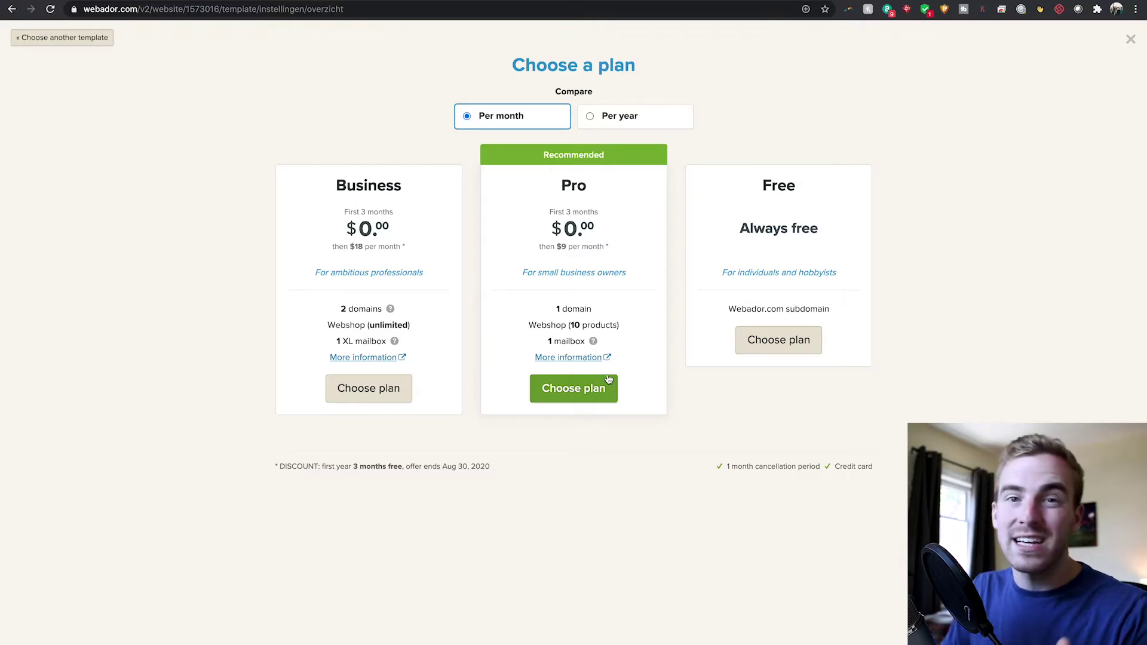
# Subscribe the new website to the Webador Pro plan
pyautogui.click(583, 396)
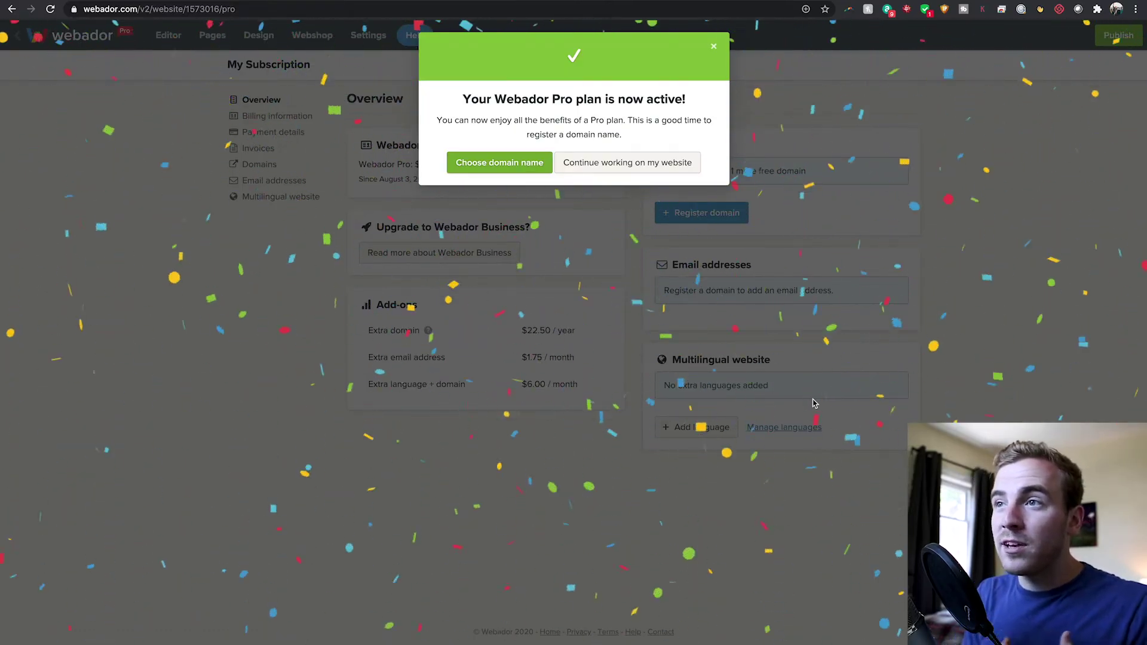
# Look up 'photographywebsite' as a domain, defer the domain choice and open the editor
pyautogui.click(500, 164)
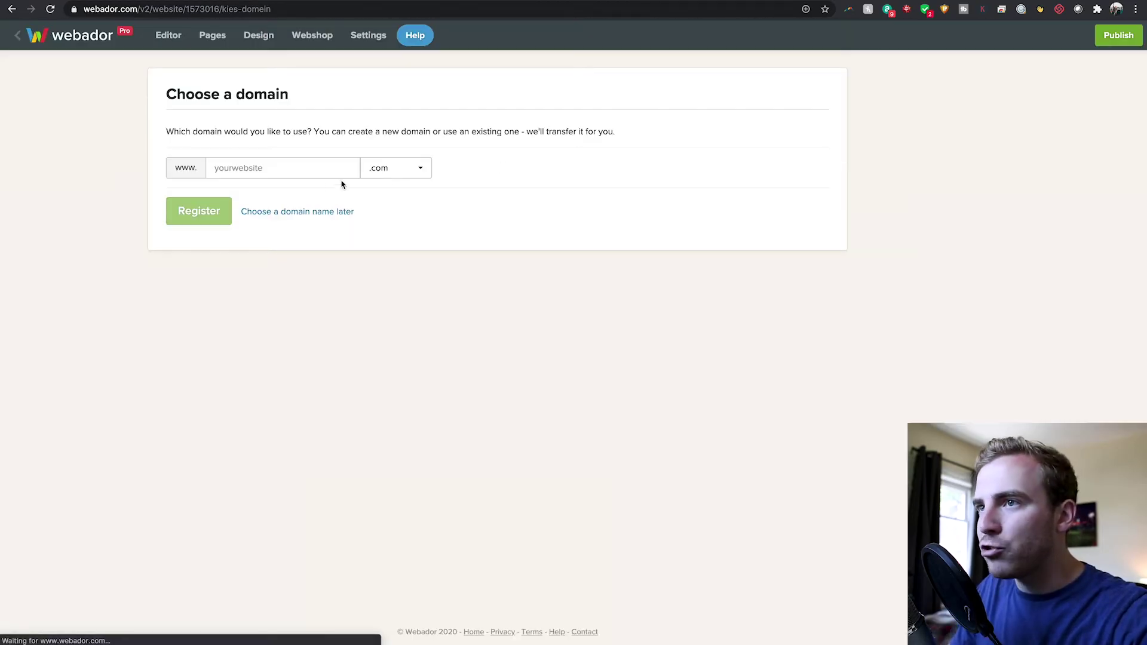
pyautogui.click(299, 168)
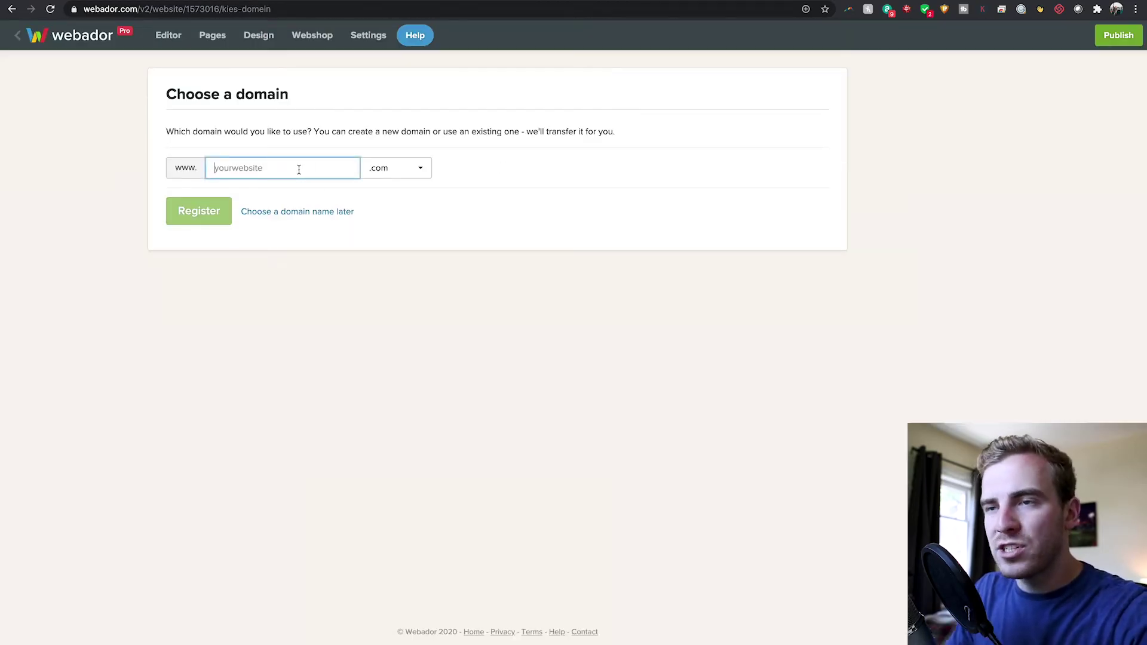
pyautogui.write('photographywebsite')
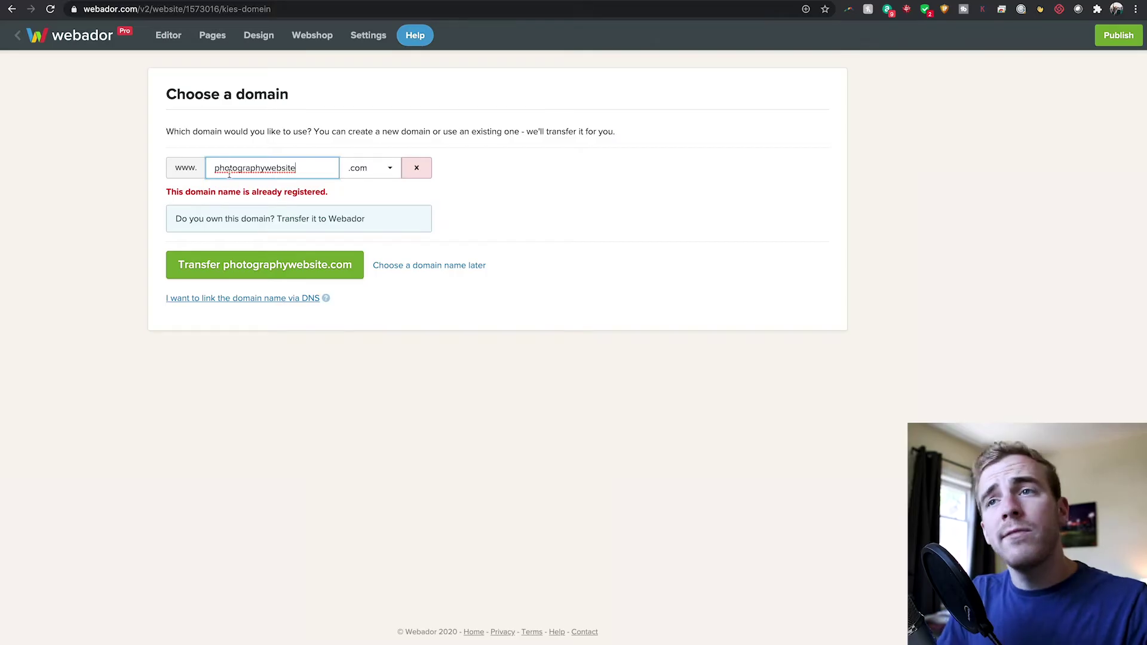
pyautogui.click(416, 270)
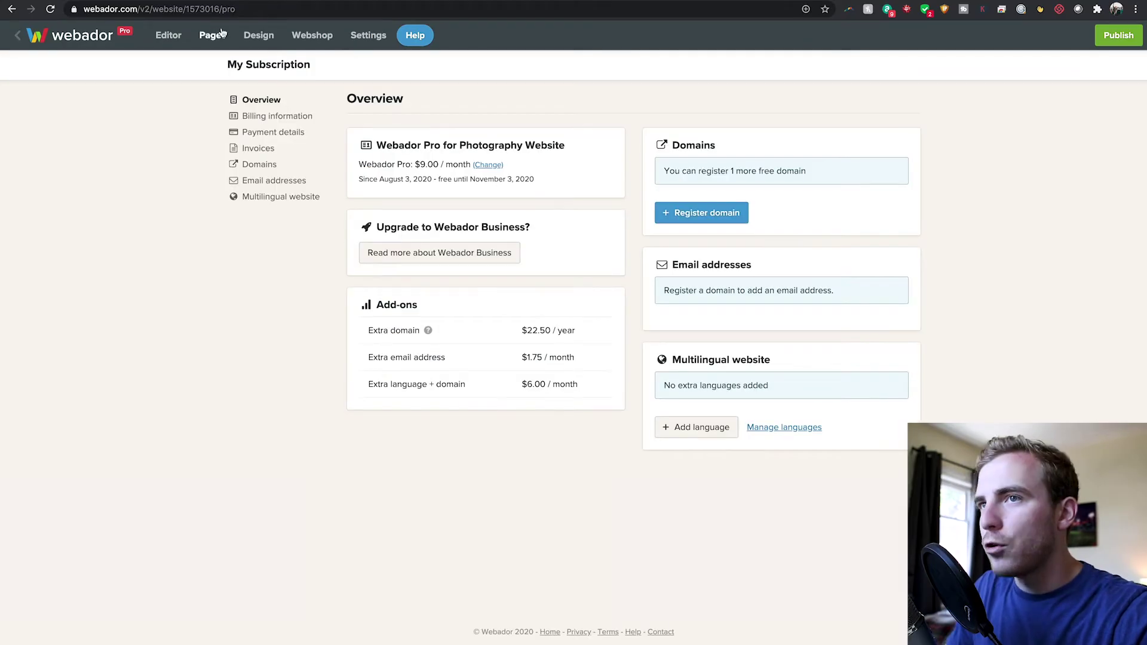
pyautogui.click(168, 36)
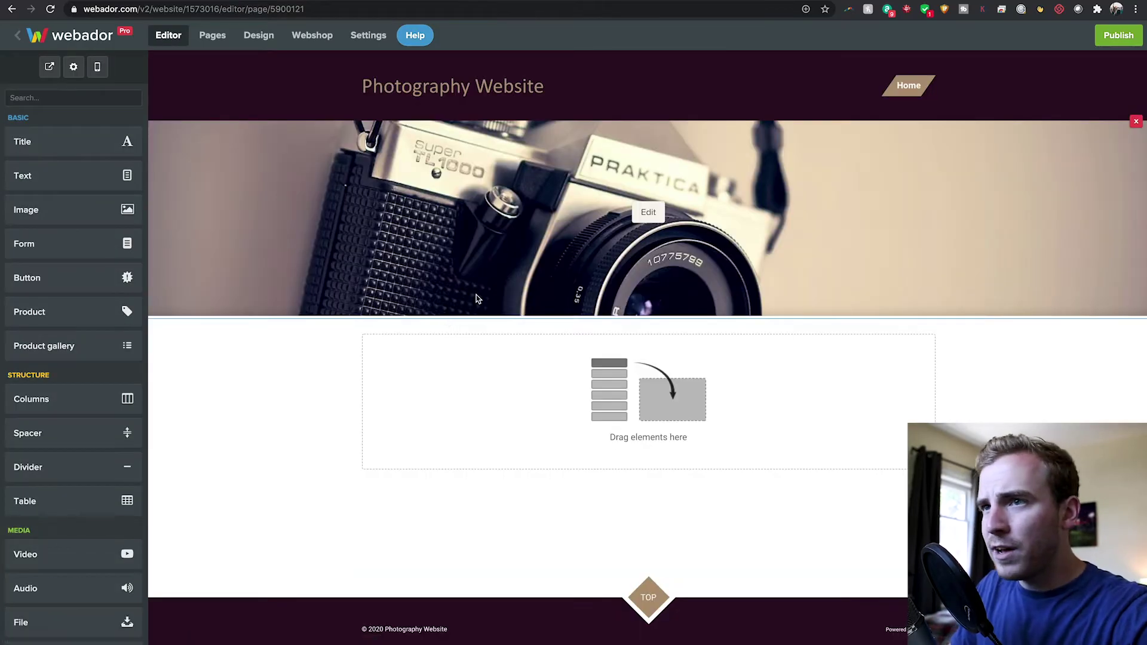
# Replace the header banner with Boston Over Time.jpg from the Desktop, make it taller and save
pyautogui.moveTo(649, 223)
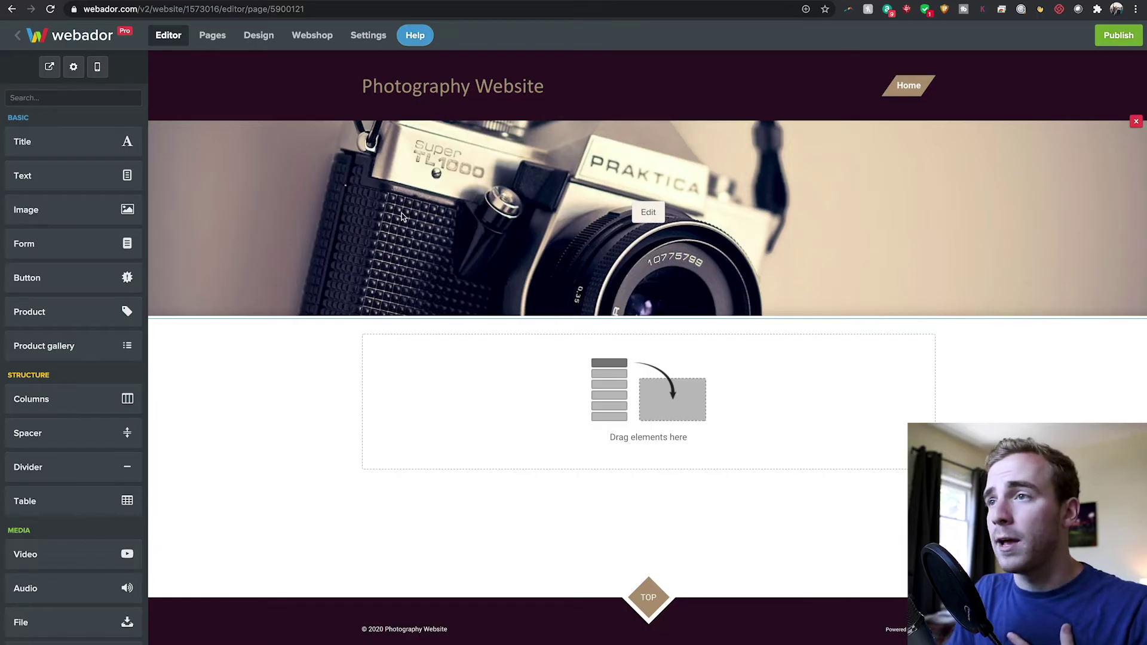
pyautogui.click(649, 214)
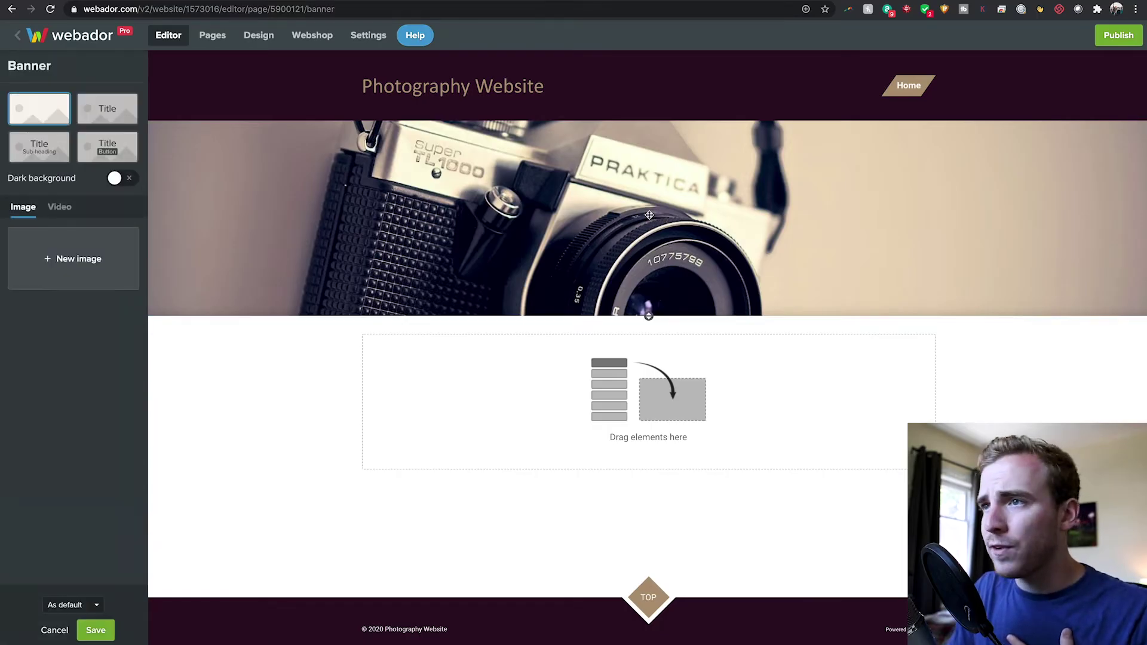
pyautogui.click(66, 254)
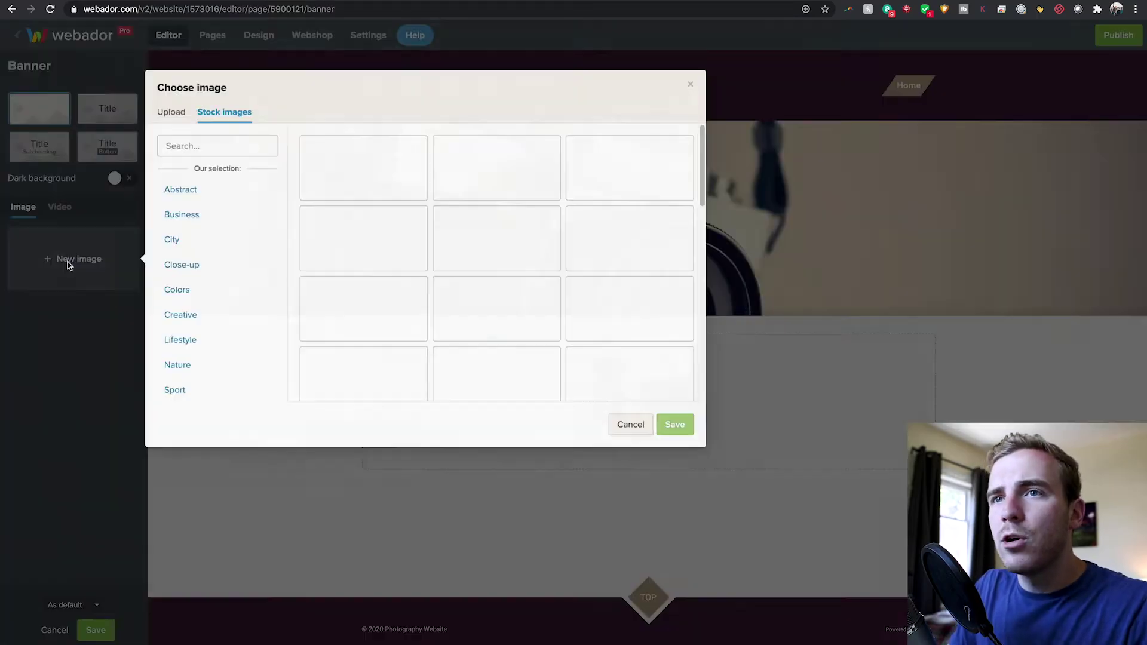
pyautogui.click(171, 113)
pyautogui.click(421, 303)
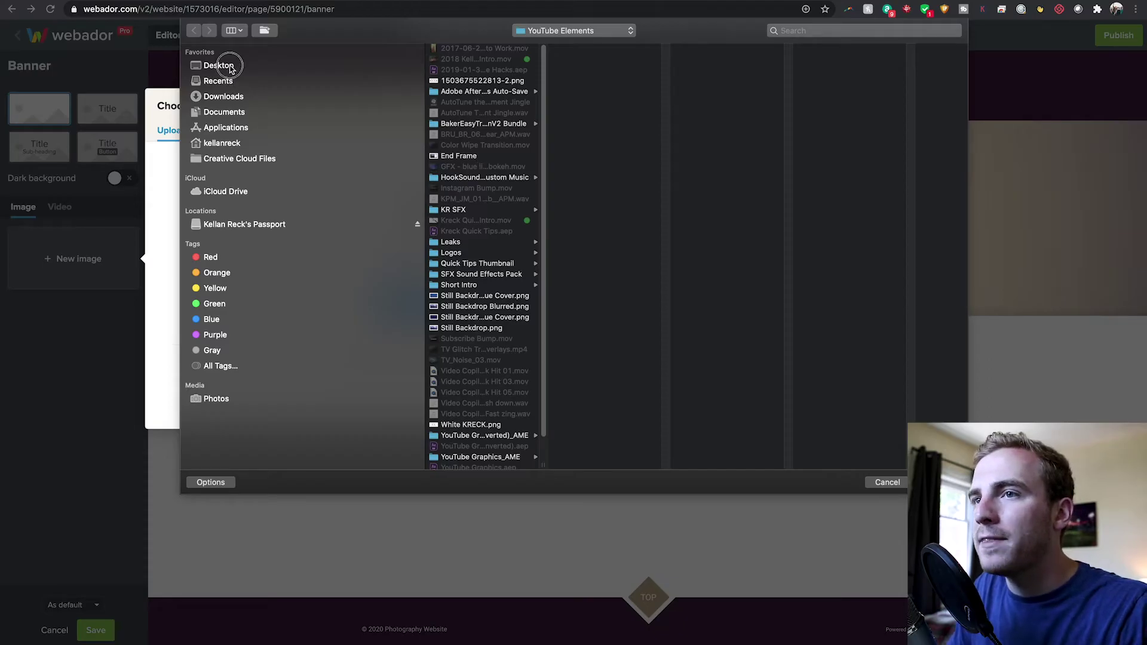
pyautogui.click(218, 66)
pyautogui.click(468, 178)
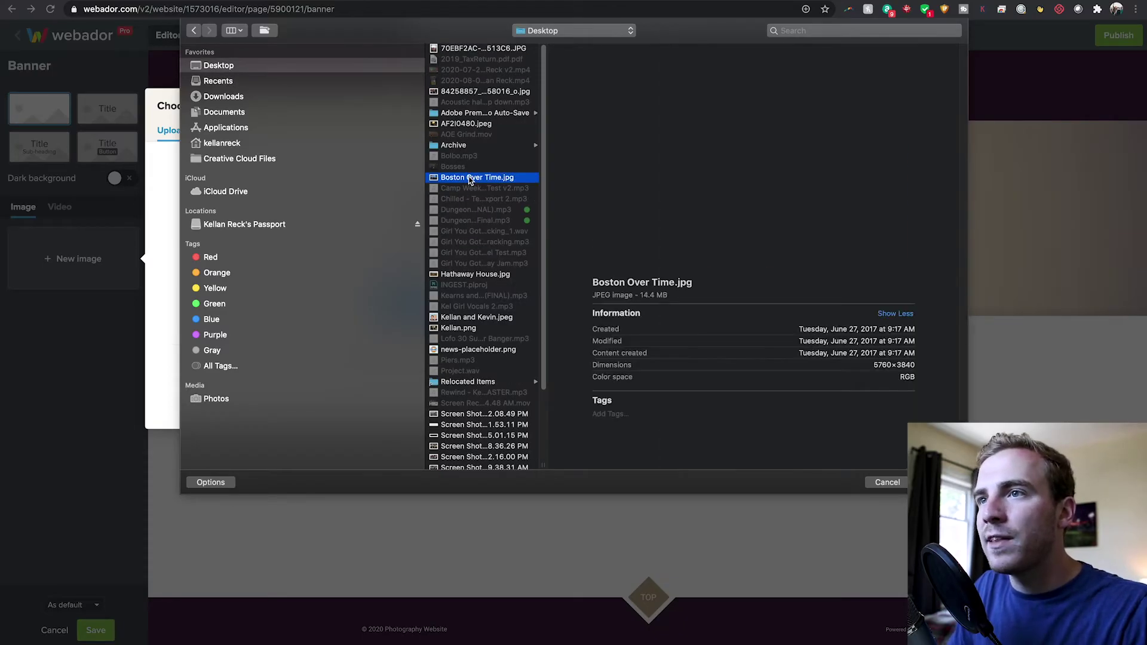
pyautogui.doubleClick(469, 178)
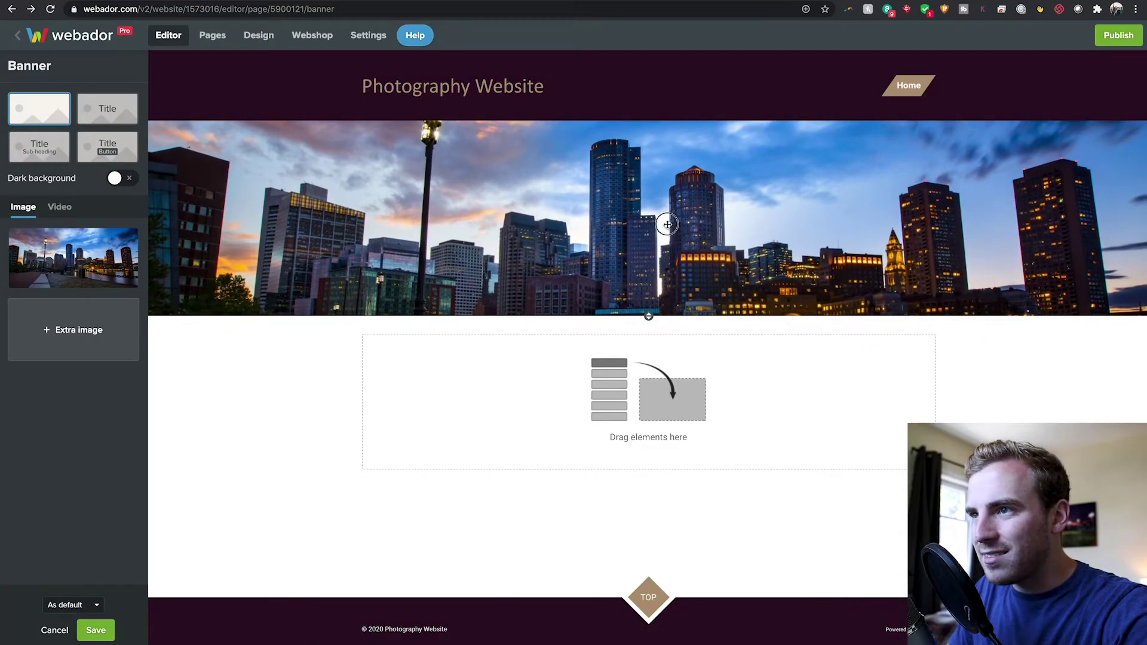
pyautogui.moveTo(649, 316); pyautogui.dragTo(649, 409)
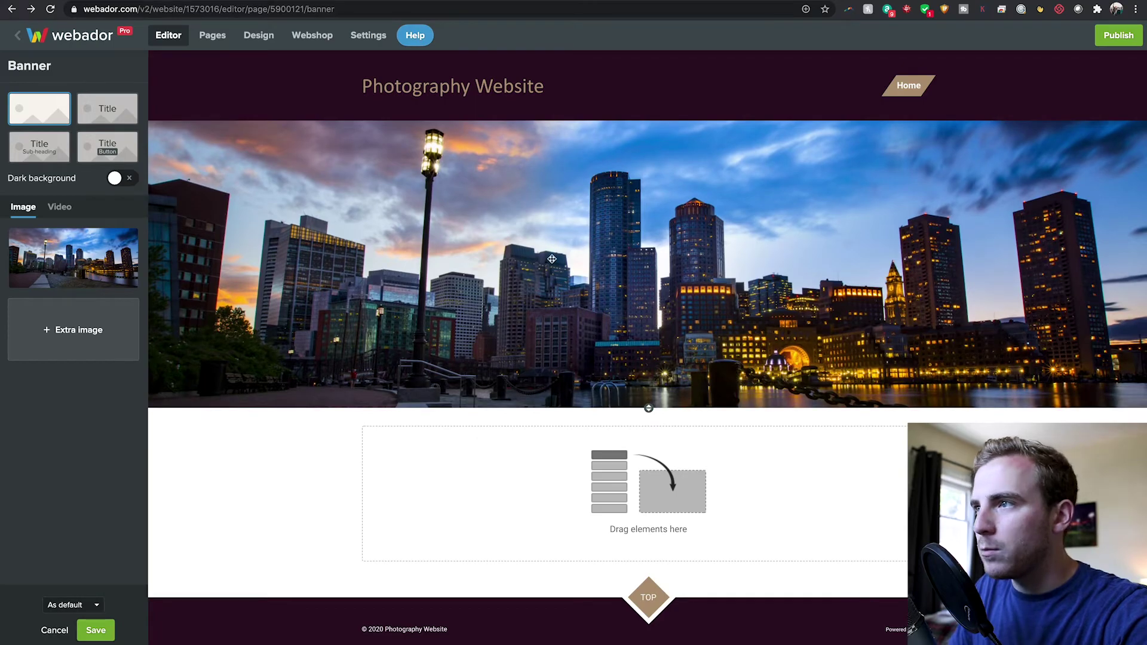
pyautogui.click(91, 632)
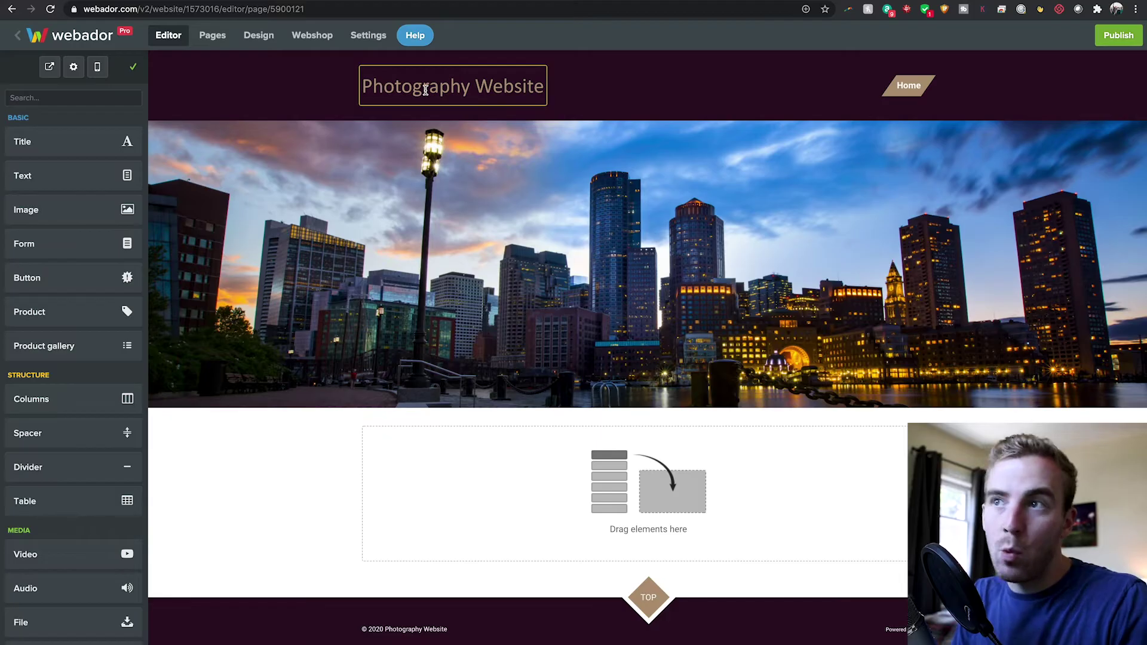
# Add White KRECK.png from the YouTube Elements folder as the header logo beside the title
pyautogui.click(430, 88)
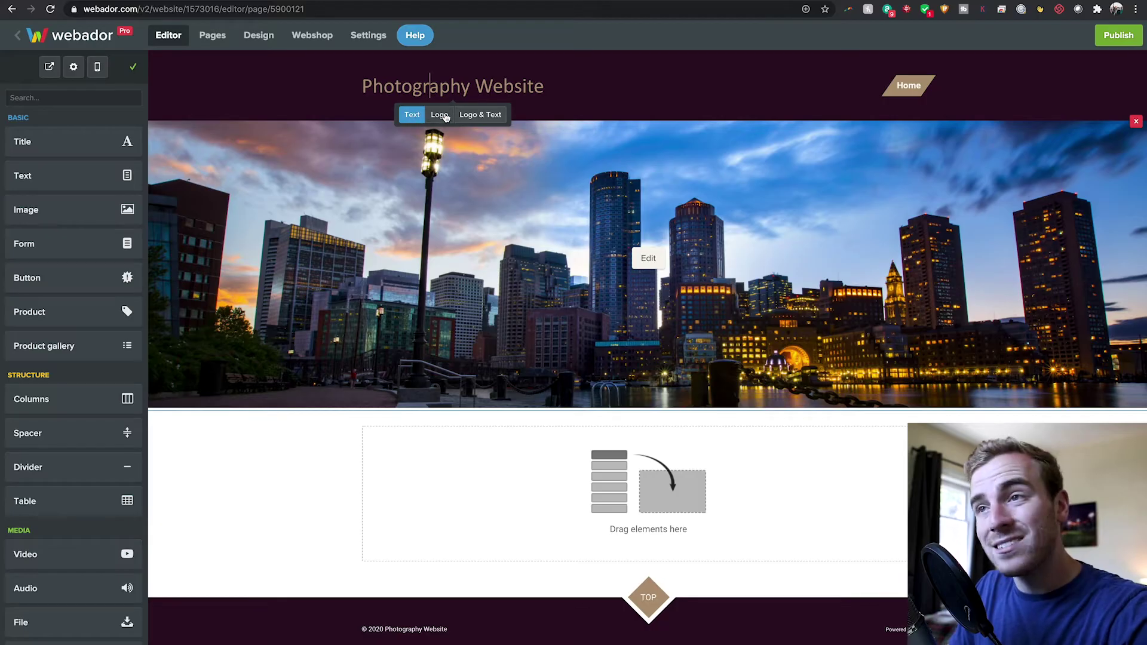
pyautogui.click(481, 115)
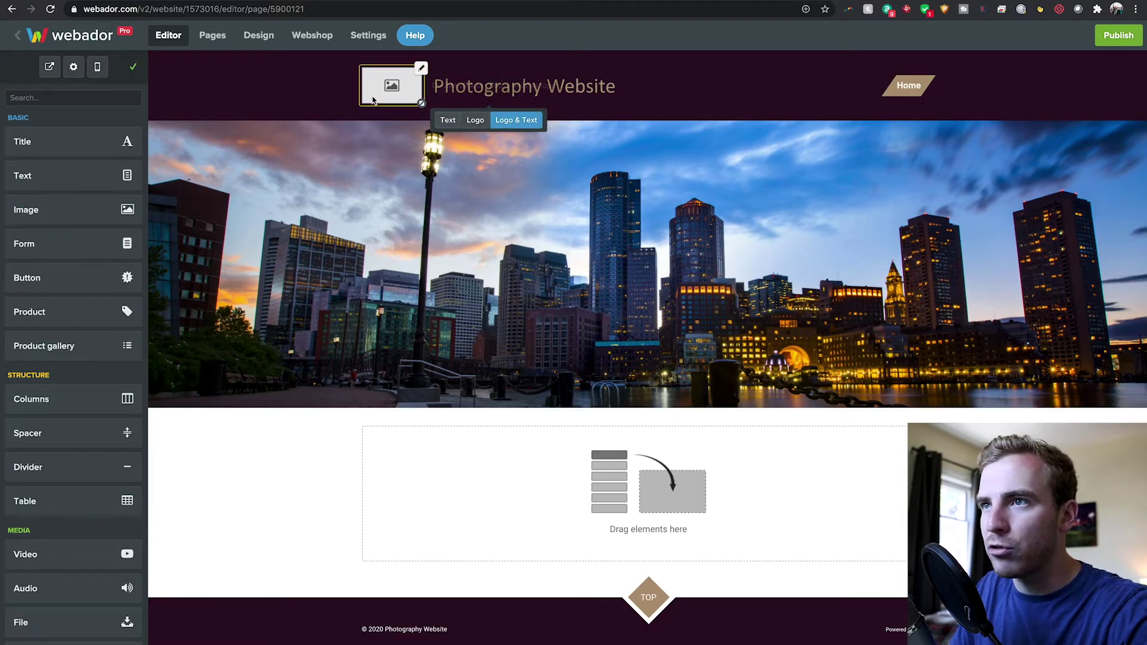
pyautogui.doubleClick(394, 91)
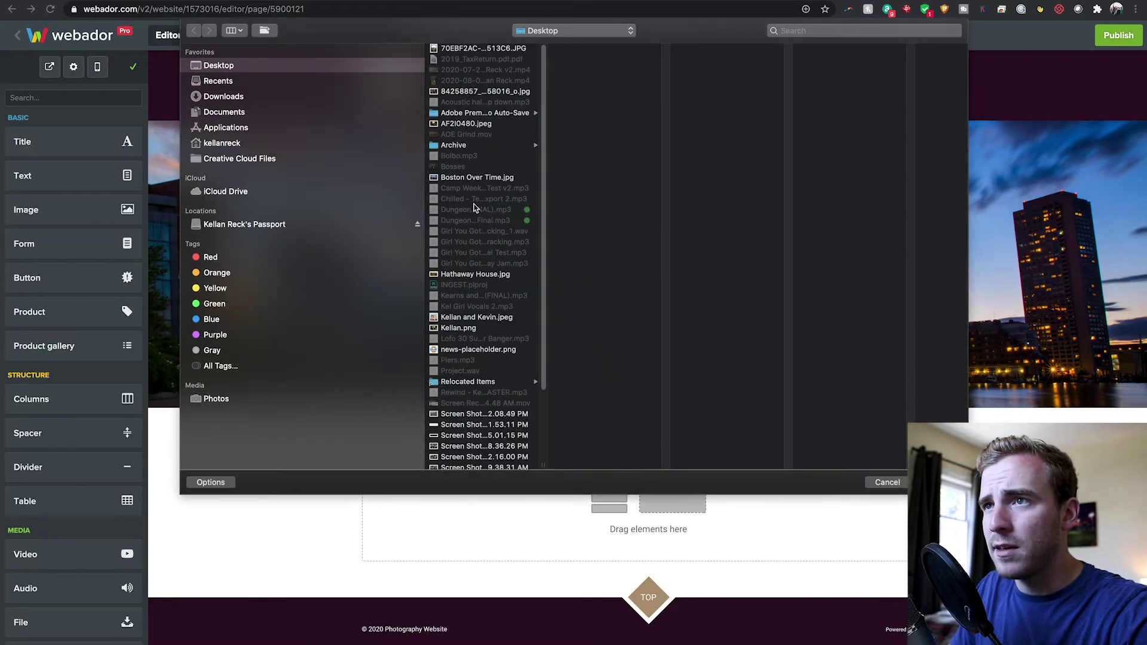
pyautogui.click(279, 225)
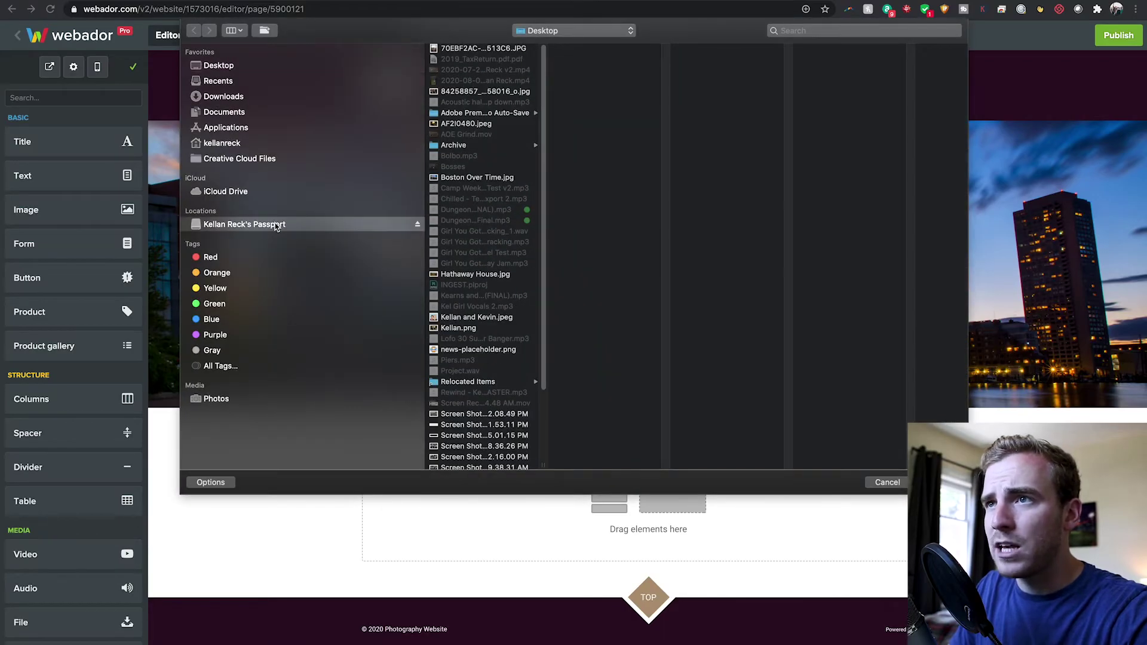
pyautogui.click(494, 415)
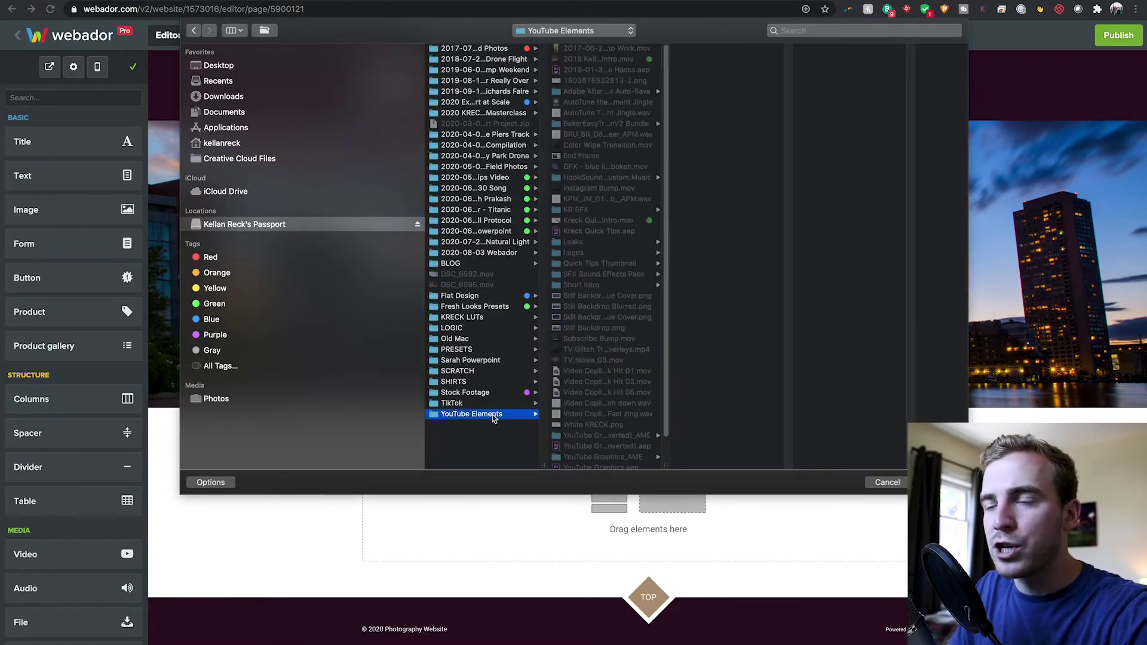
pyautogui.click(600, 425)
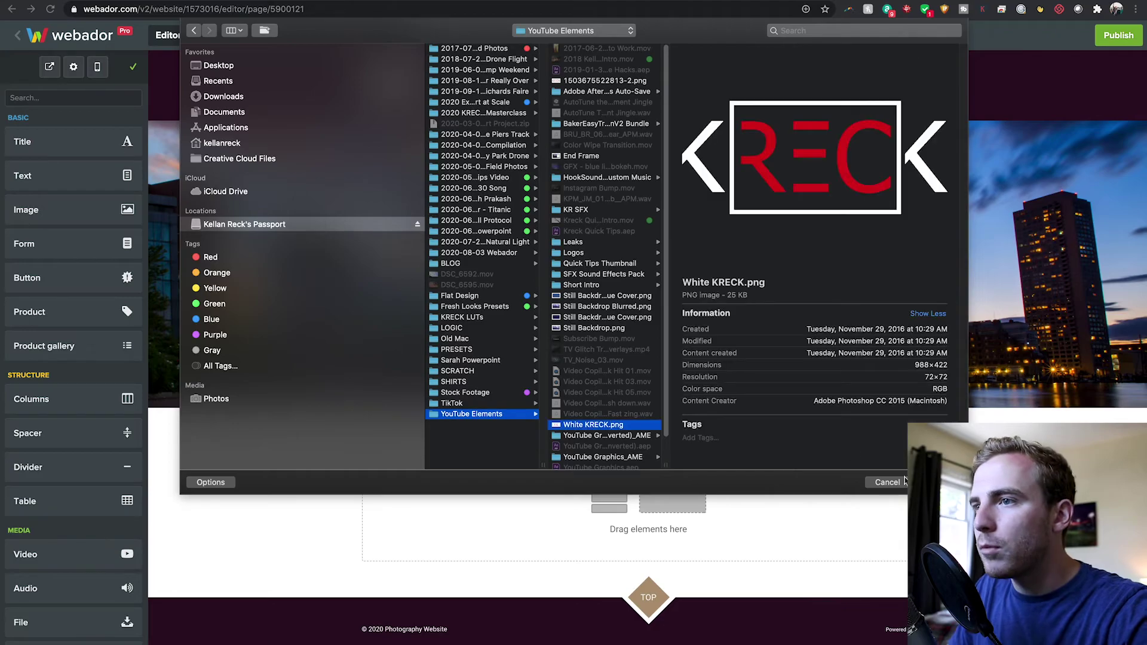
pyautogui.click(941, 482)
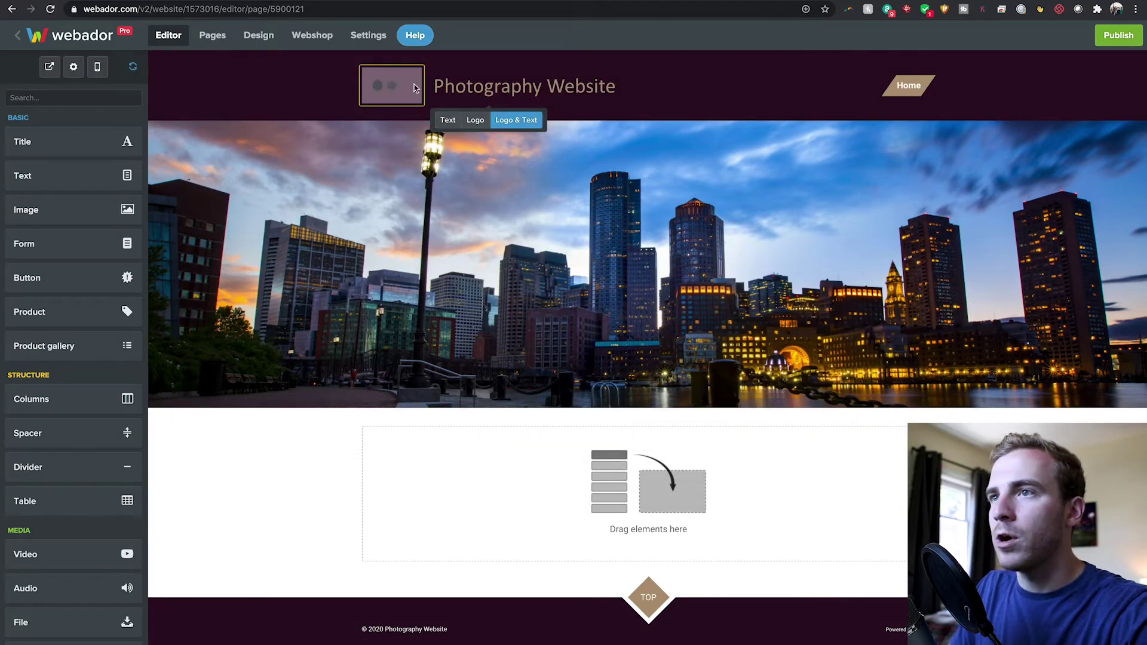
# Rename the site title to the photographer's full name followed by 'Photography'
pyautogui.doubleClick(534, 89)
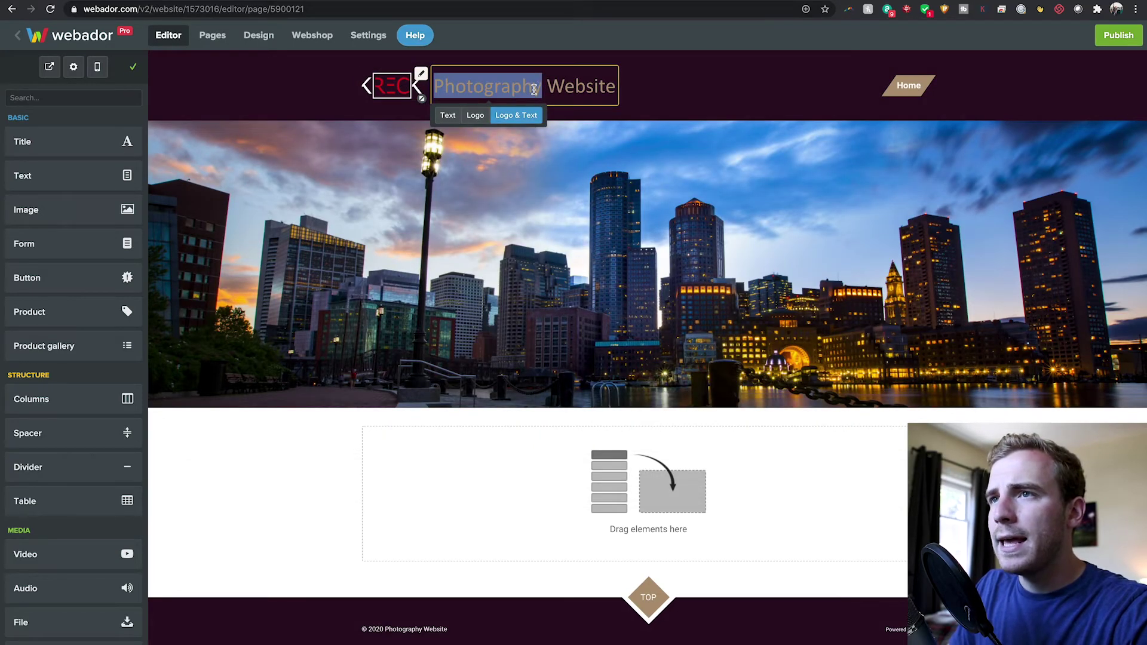
pyautogui.tripleClick(534, 89)
pyautogui.press('BackSpace')
pyautogui.write('Kellan Re')
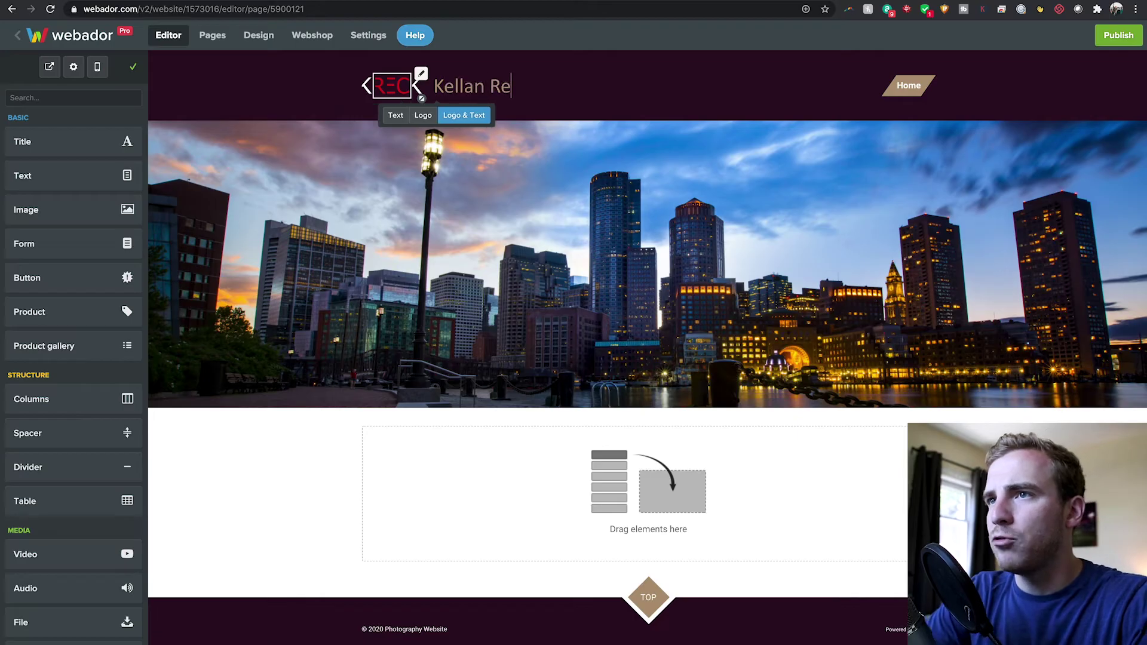
pyautogui.write('ck Photography')
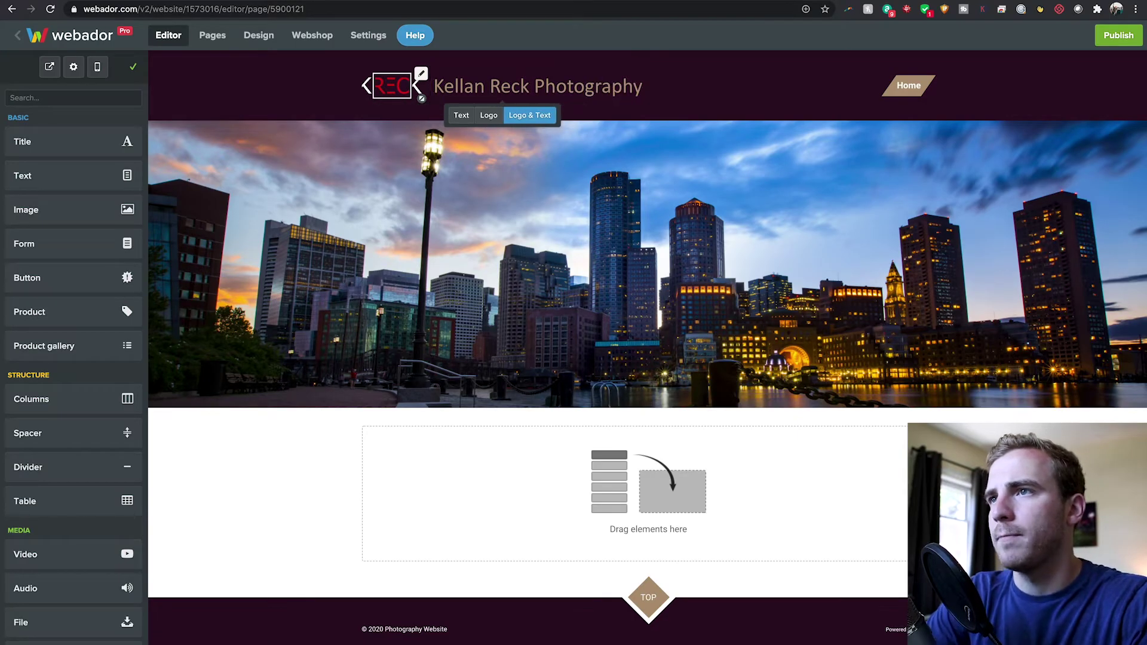
pyautogui.click(649, 258)
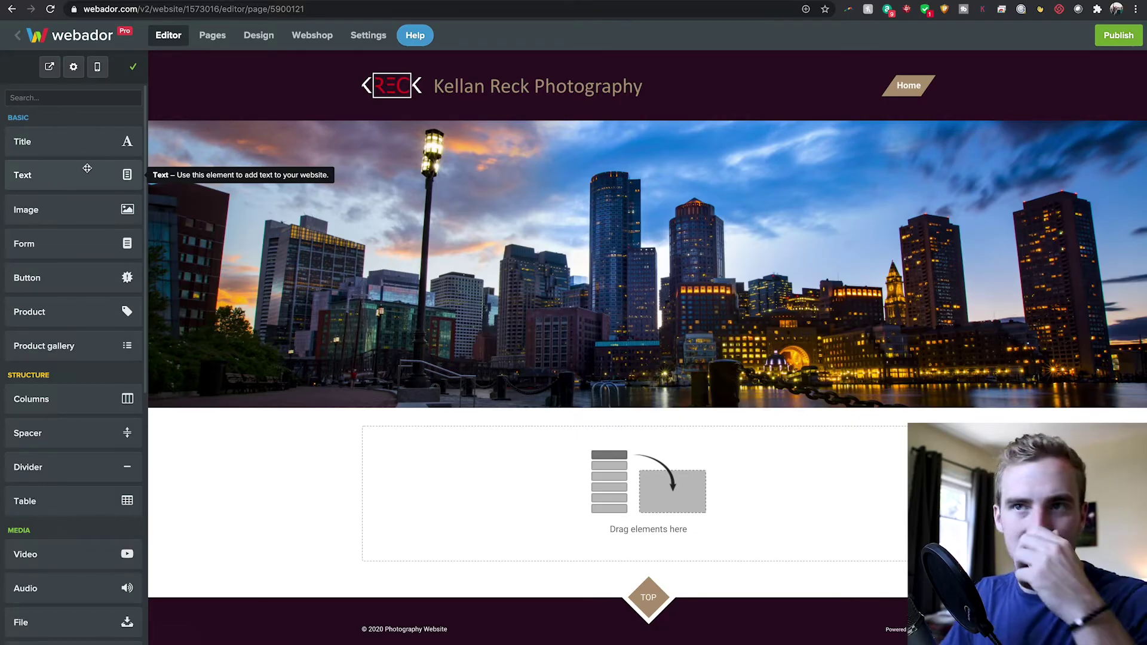
# Add a text block below the banner with the pasted three-paragraph biography, plus an image block beside it
pyautogui.moveTo(125, 177); pyautogui.dragTo(687, 523)
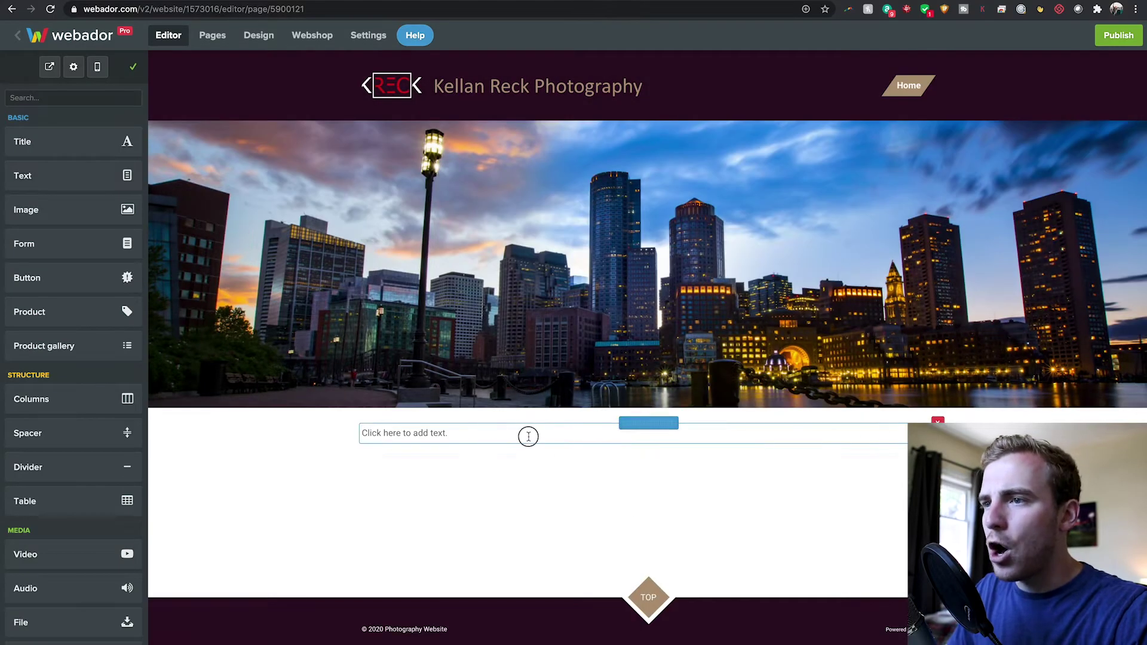
pyautogui.click(528, 436)
pyautogui.hotkey('ctrl', 'v')
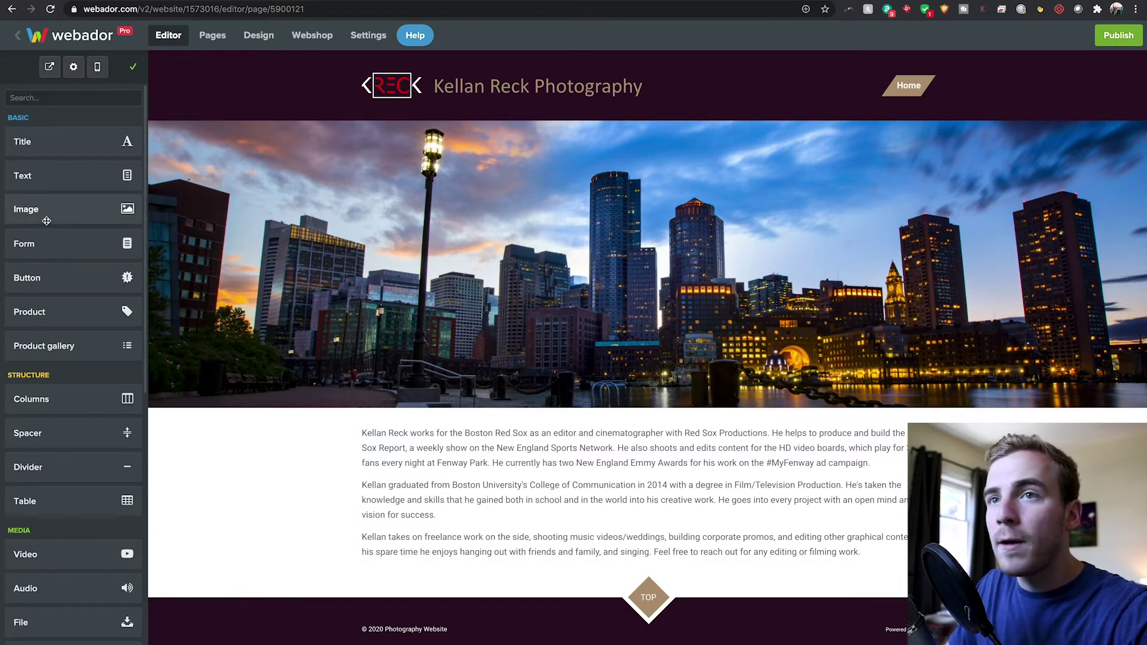
pyautogui.moveTo(47, 217); pyautogui.dragTo(909, 399)
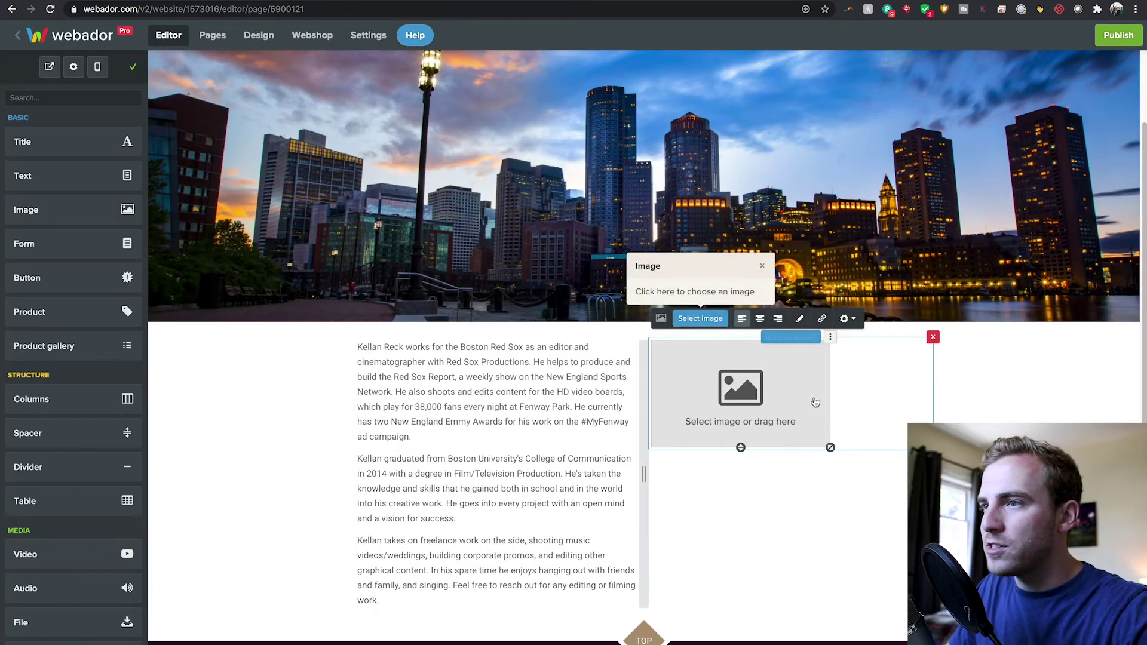
# Upload a portrait photo into the image block and add an 'About Me' heading above the bio
pyautogui.click(713, 393)
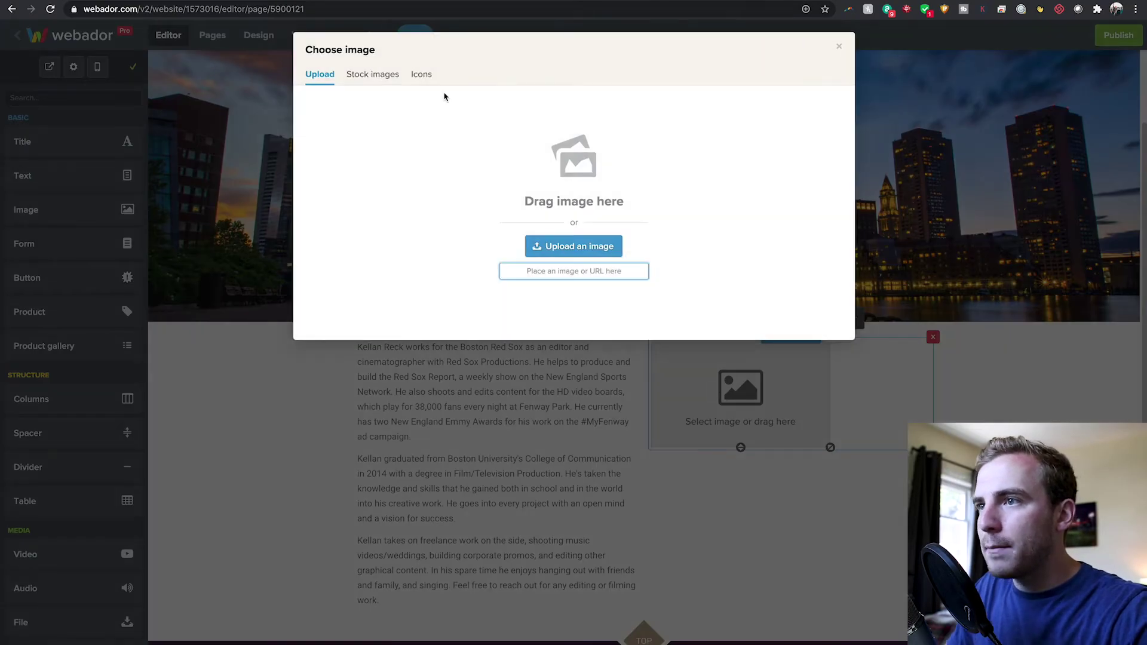
pyautogui.click(618, 253)
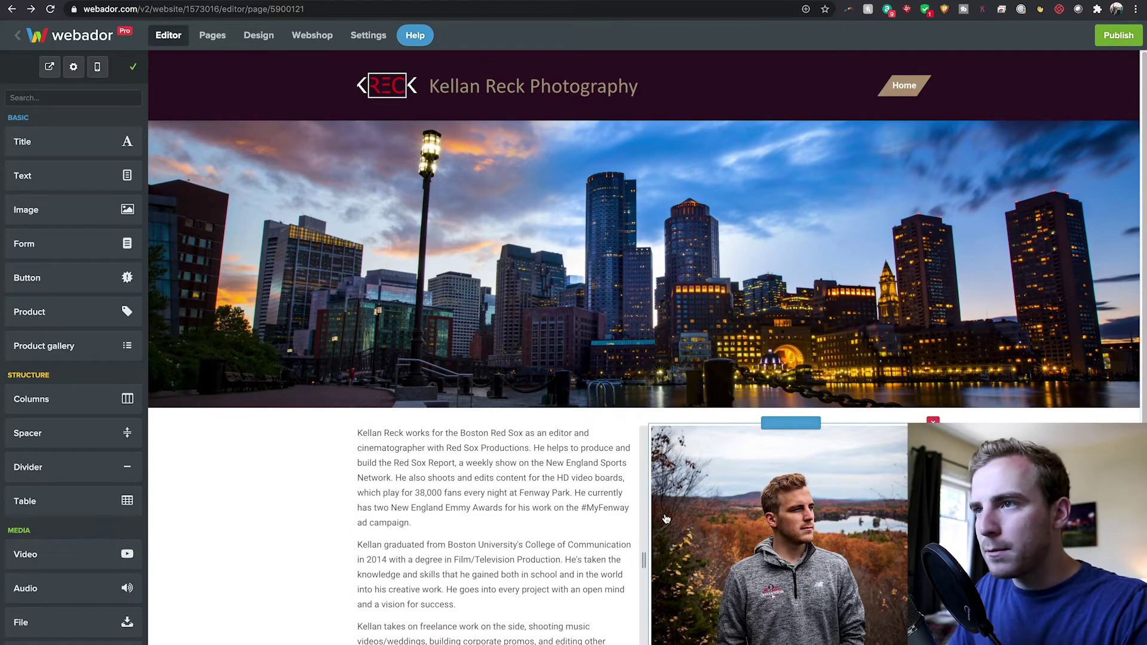
pyautogui.moveTo(42, 143); pyautogui.dragTo(615, 413)
pyautogui.click(525, 443)
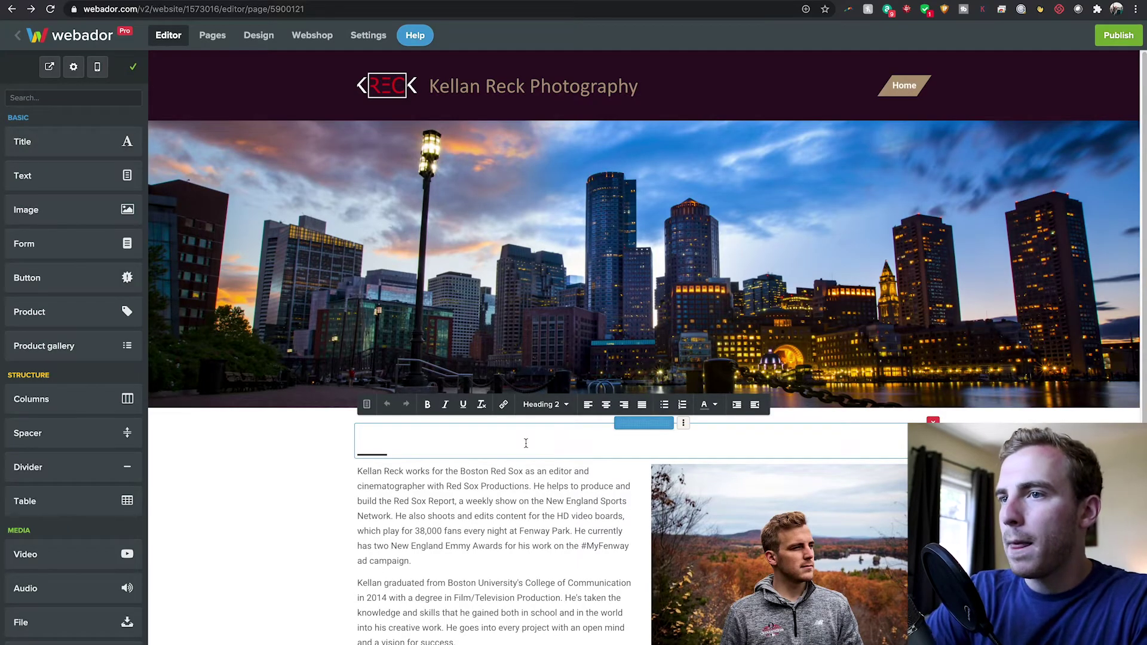
pyautogui.write('About Me')
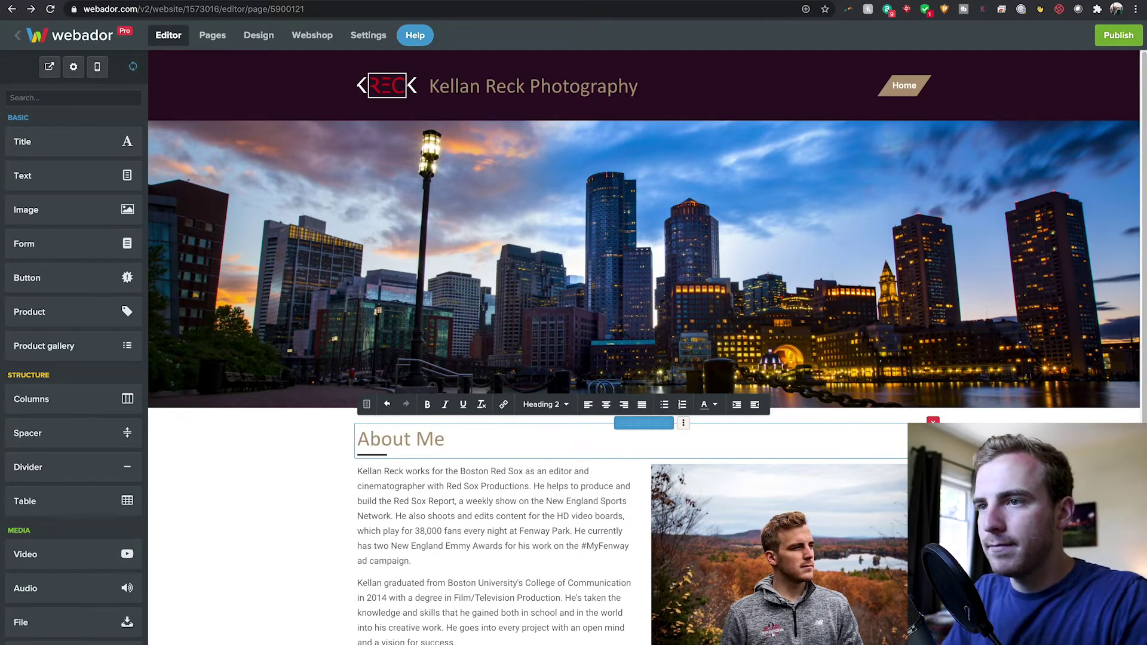
pyautogui.press('Escape')
pyautogui.scroll(-3, 615, 465)
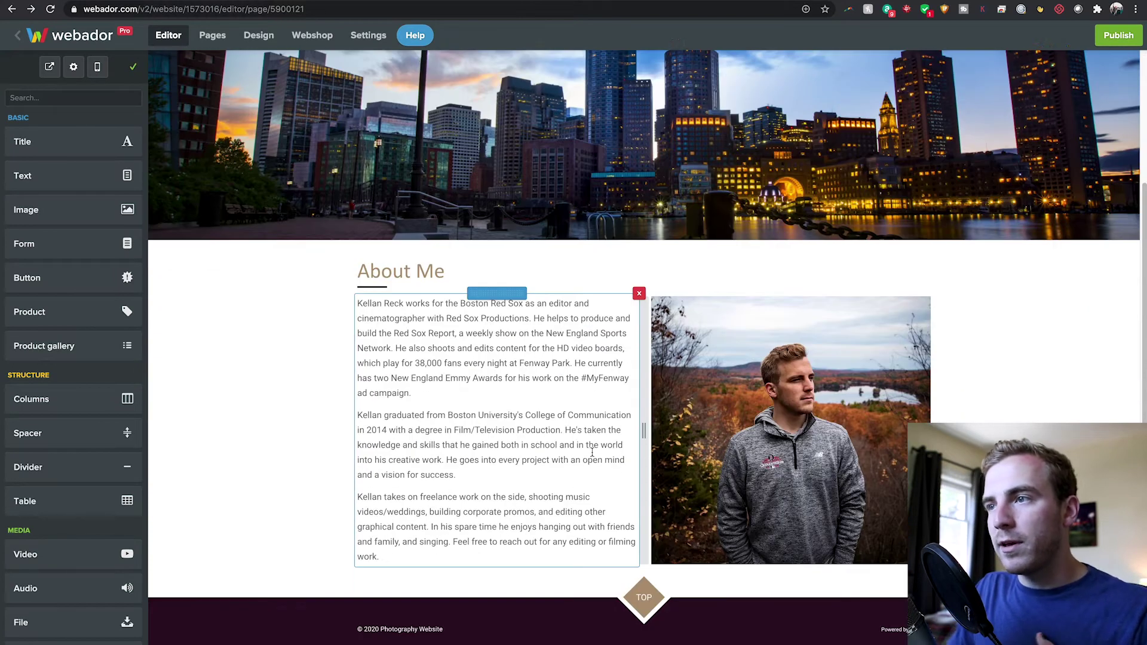
pyautogui.scroll(1, 644, 299)
pyautogui.scroll(3, 644, 299)
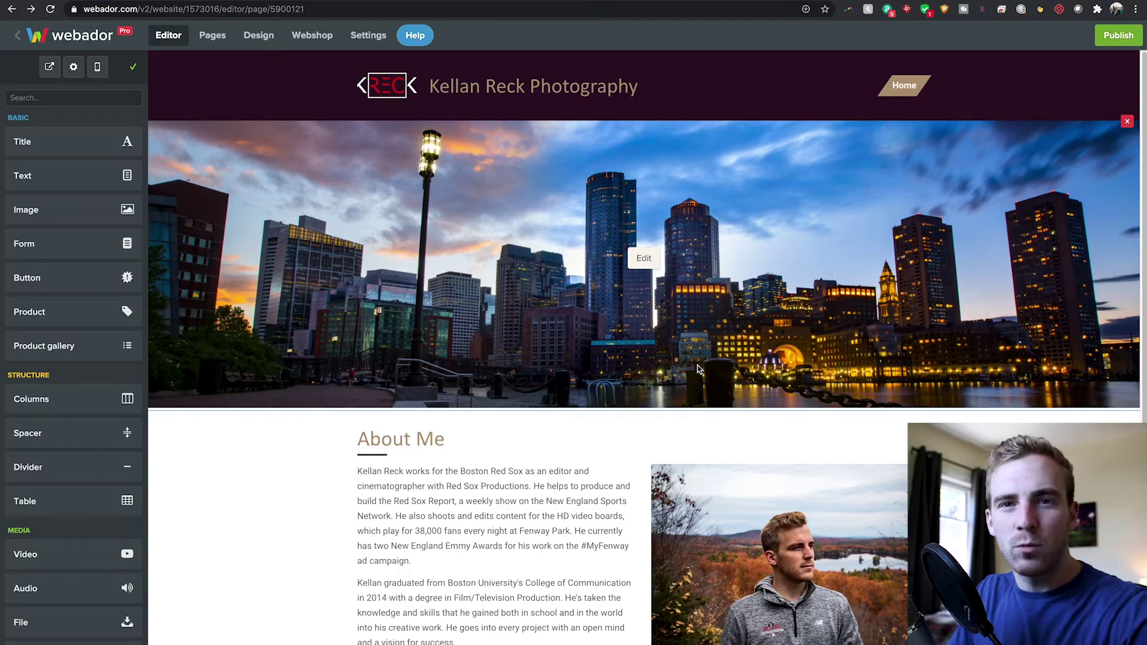
pyautogui.scroll(-3, 778, 297)
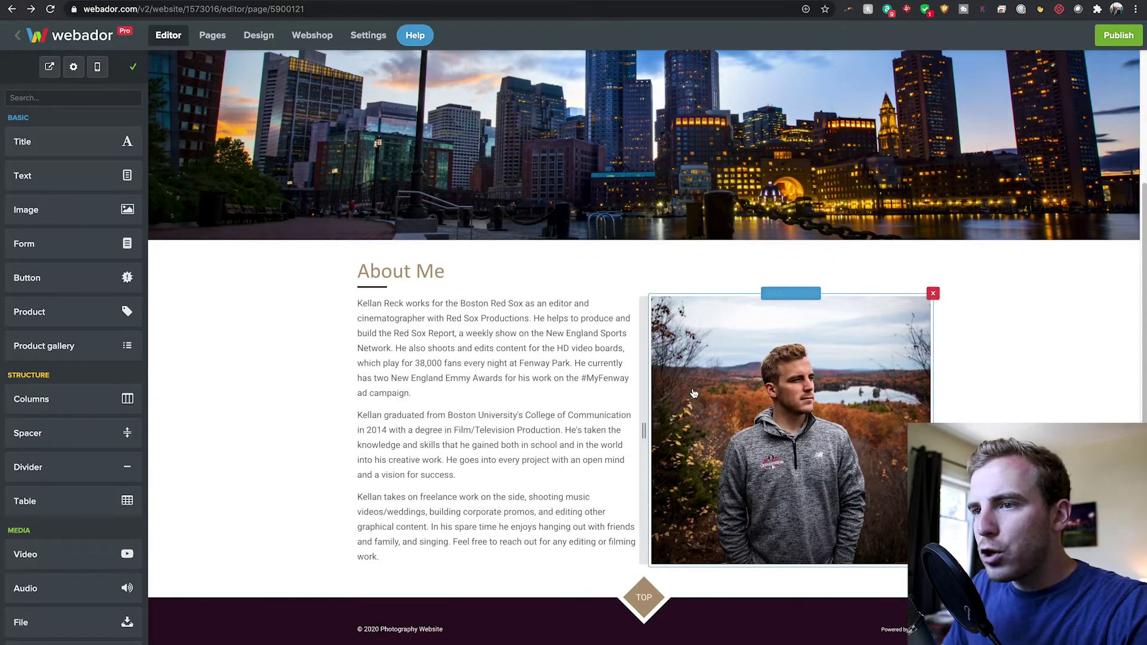
pyautogui.scroll(-6, 85, 364)
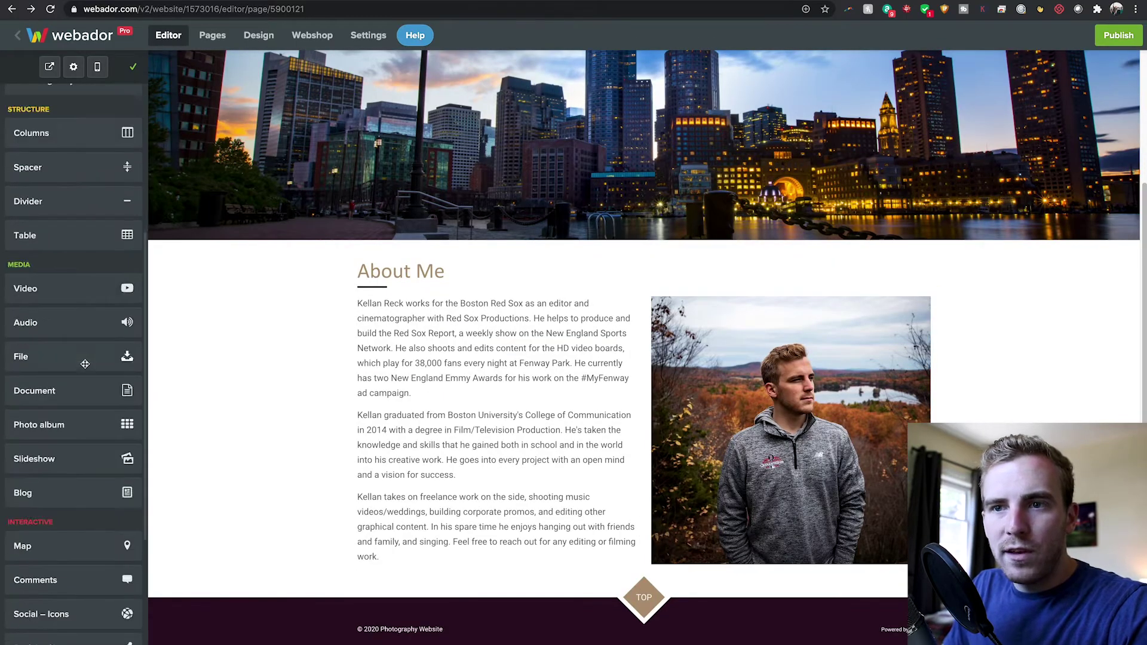
pyautogui.scroll(6, 85, 364)
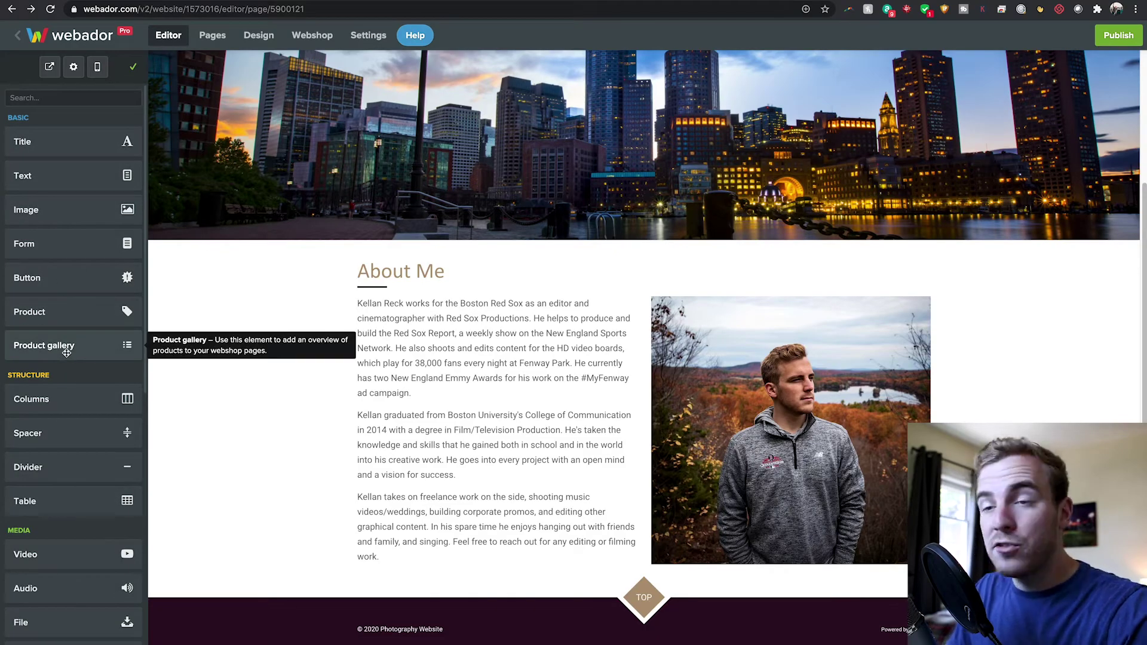
pyautogui.scroll(-3, 57, 364)
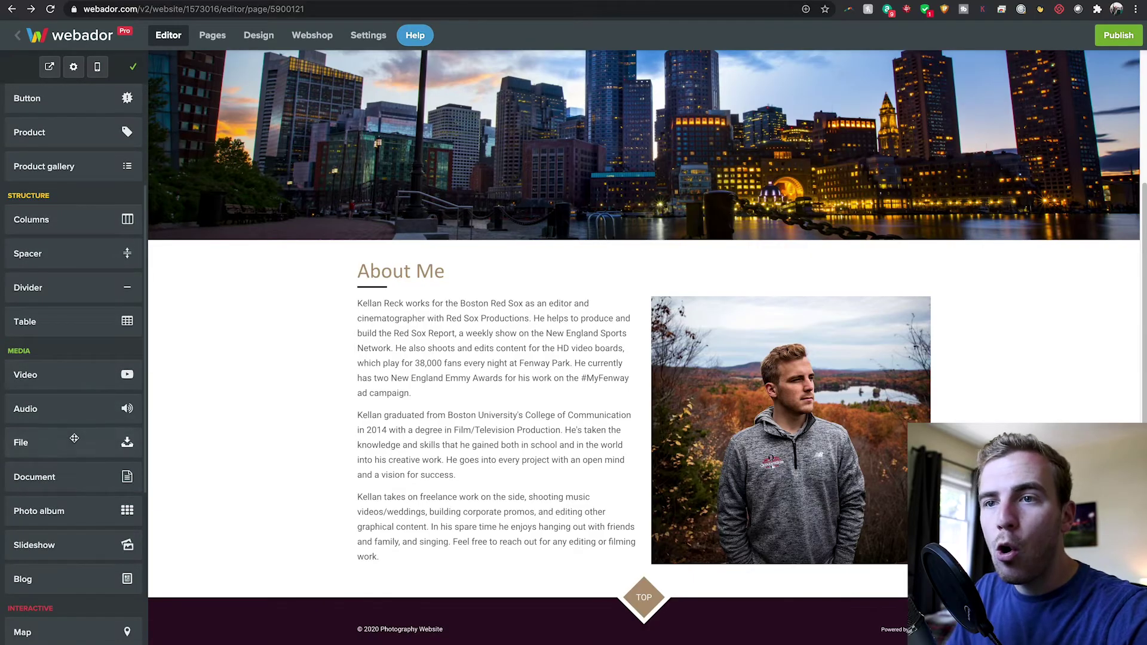
pyautogui.scroll(-5, 70, 515)
# Add a photo album below About Me, upload five photos, and name it with the photographer's name plus 'Photography'
pyautogui.moveTo(59, 237); pyautogui.dragTo(608, 507)
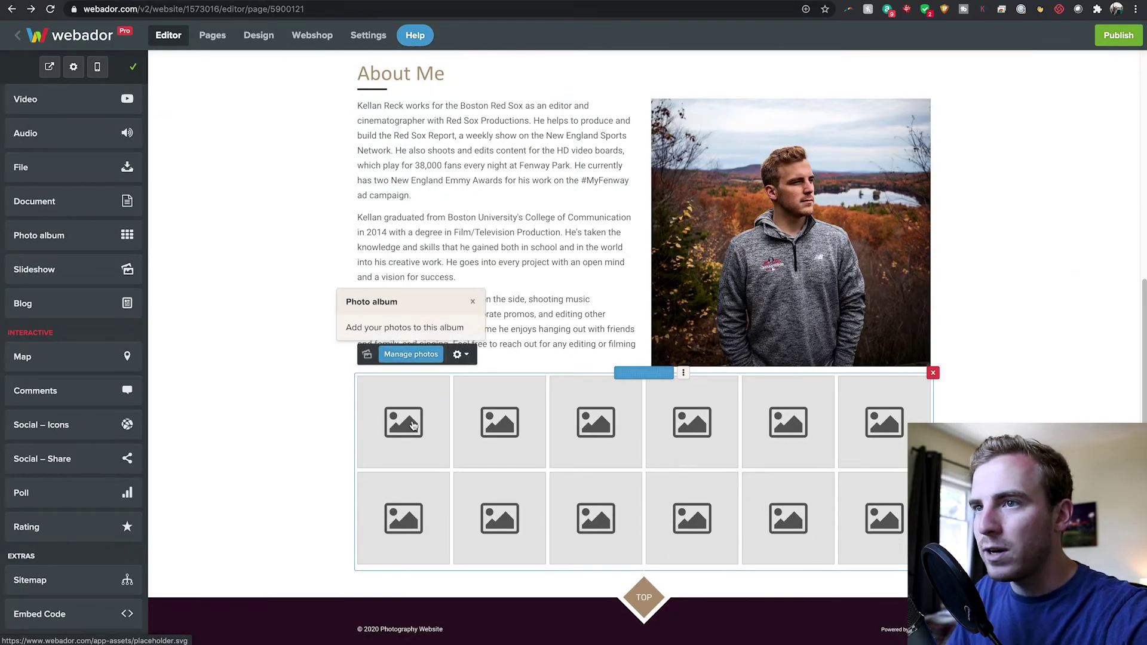
pyautogui.click(417, 363)
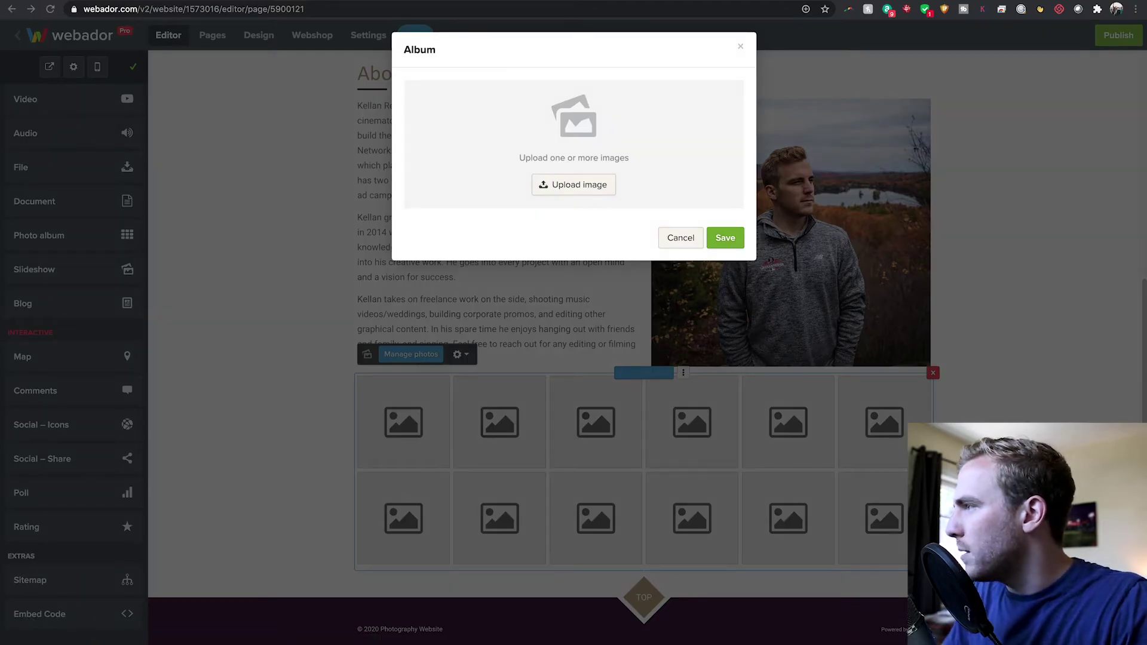
pyautogui.moveTo(627, 123); pyautogui.dragTo(628, 120)
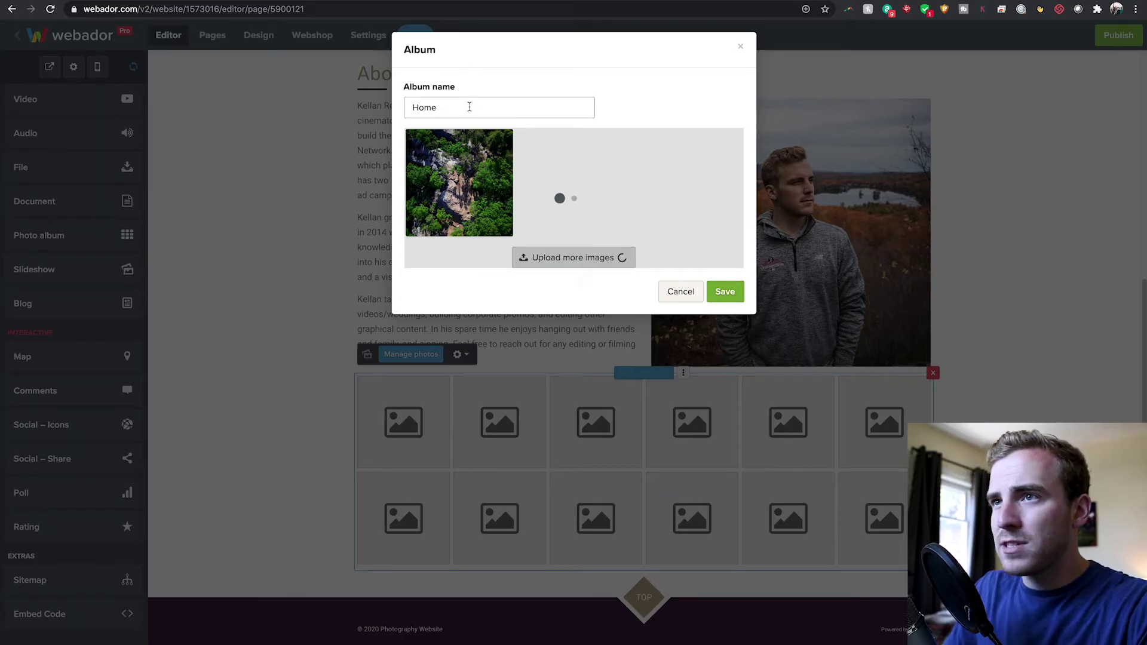
pyautogui.click(443, 110)
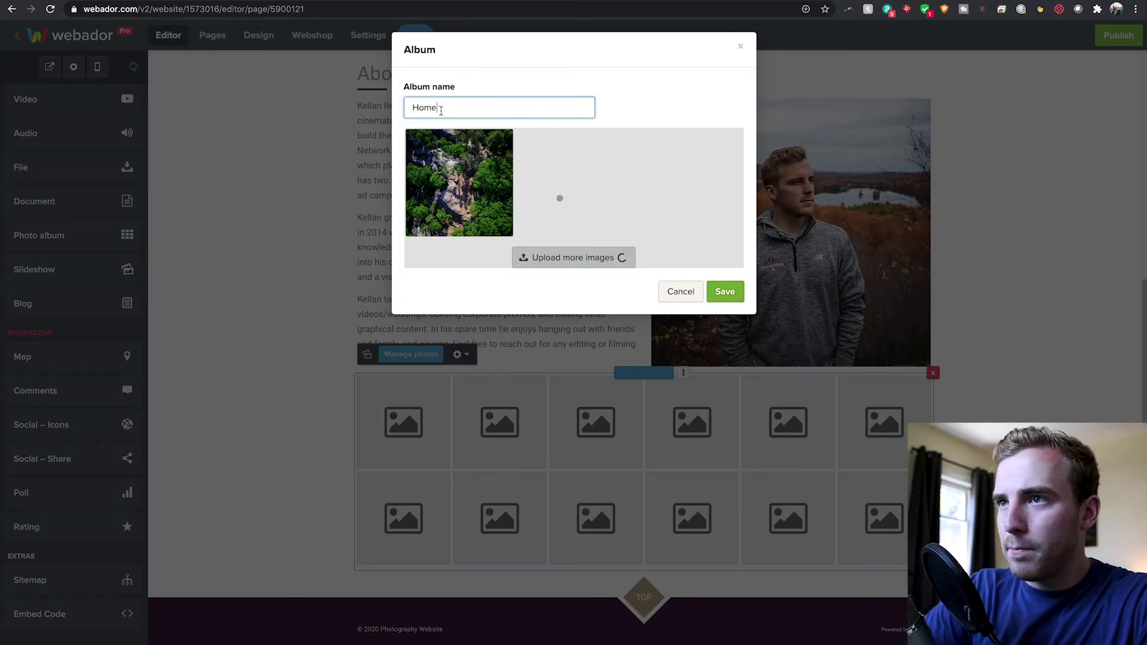
pyautogui.doubleClick(443, 109)
pyautogui.write("Kellan's Photography")
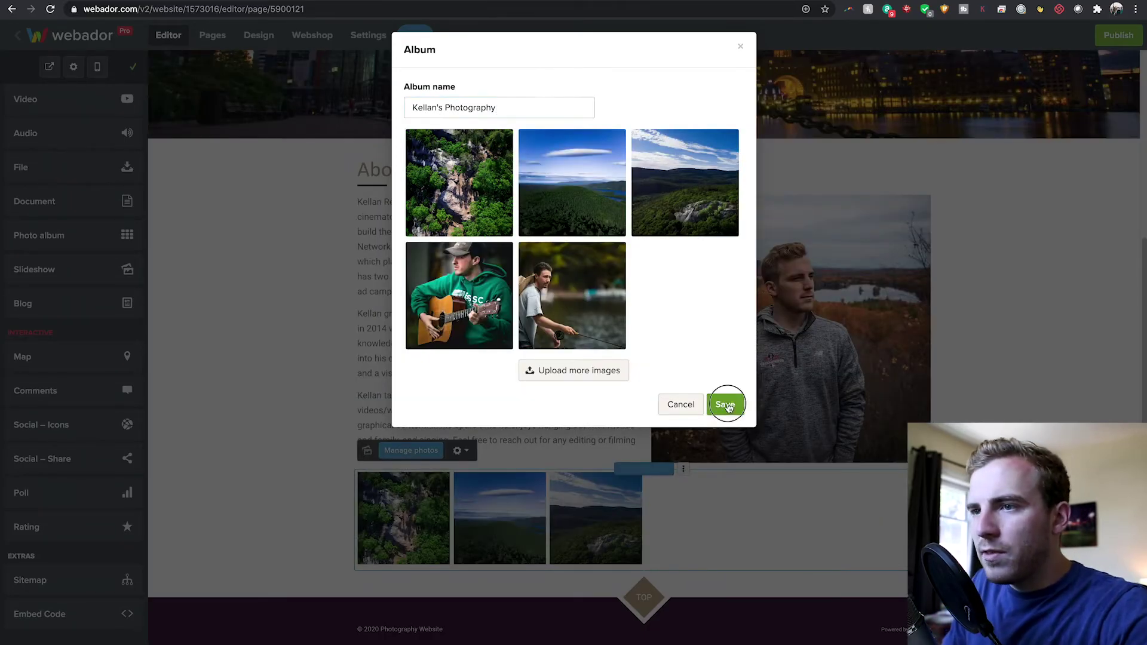
pyautogui.click(724, 405)
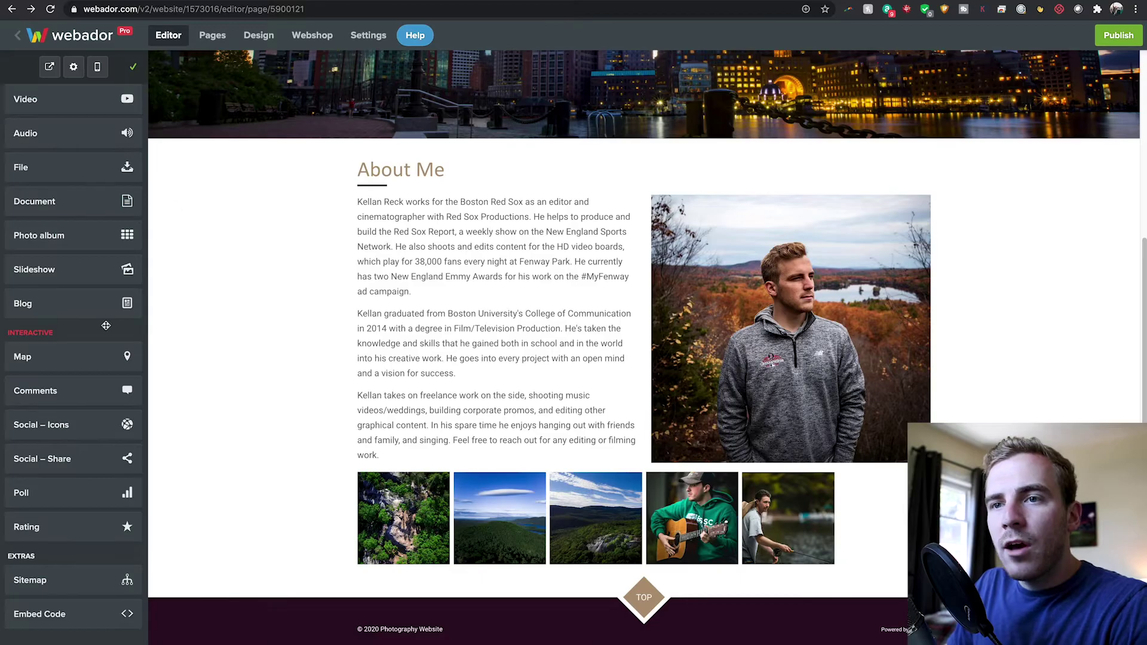
# Add a Social – Icons block beneath the photo album, then bring up the Design settings
pyautogui.scroll(1, 90, 364)
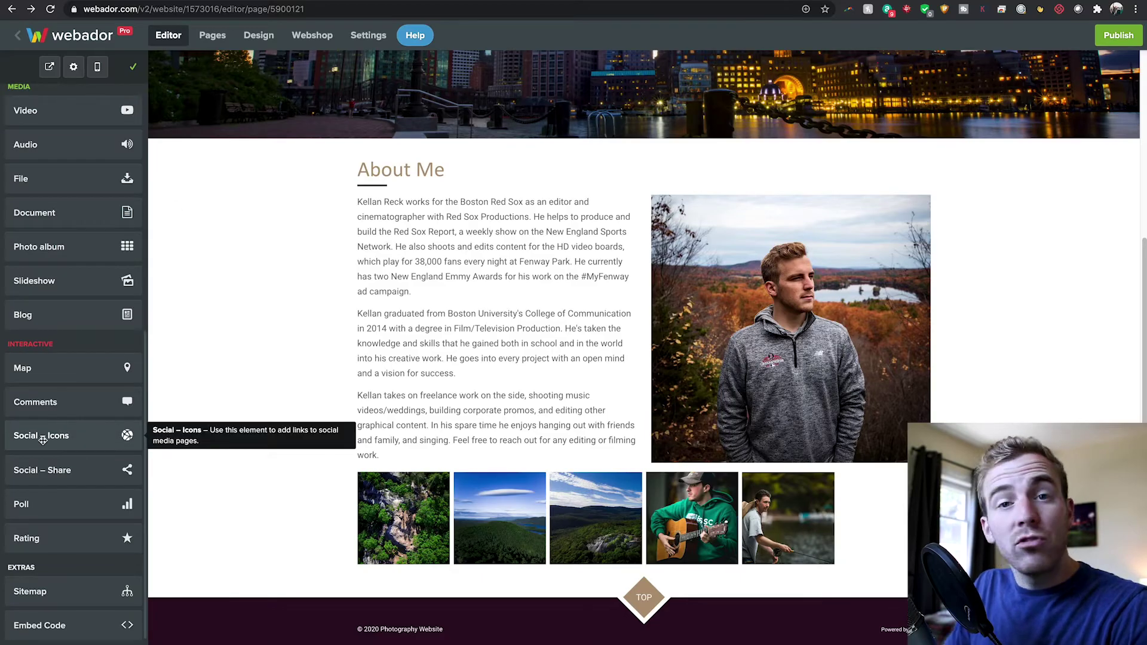
pyautogui.moveTo(31, 438); pyautogui.dragTo(463, 553)
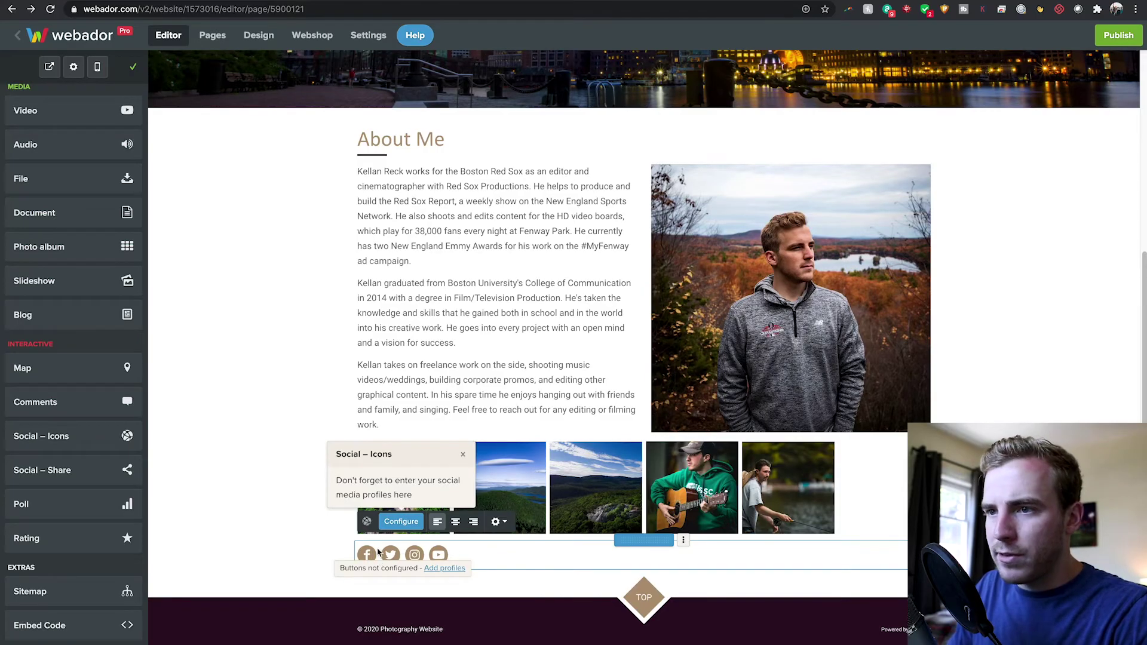
pyautogui.click(457, 568)
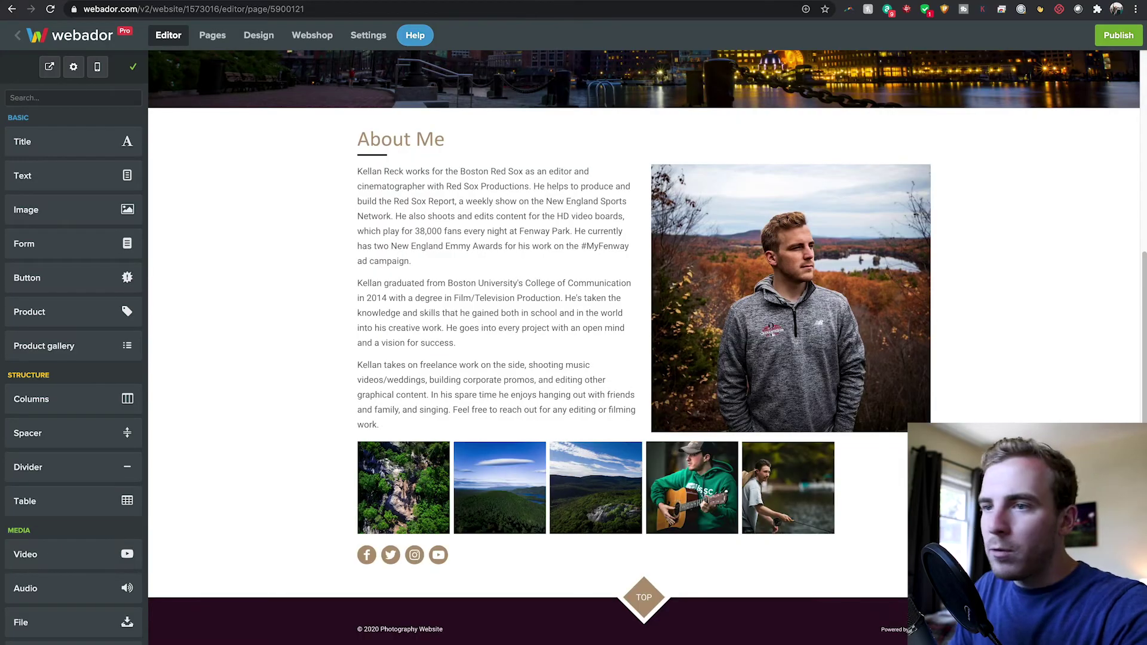
pyautogui.scroll(5, 377, 598)
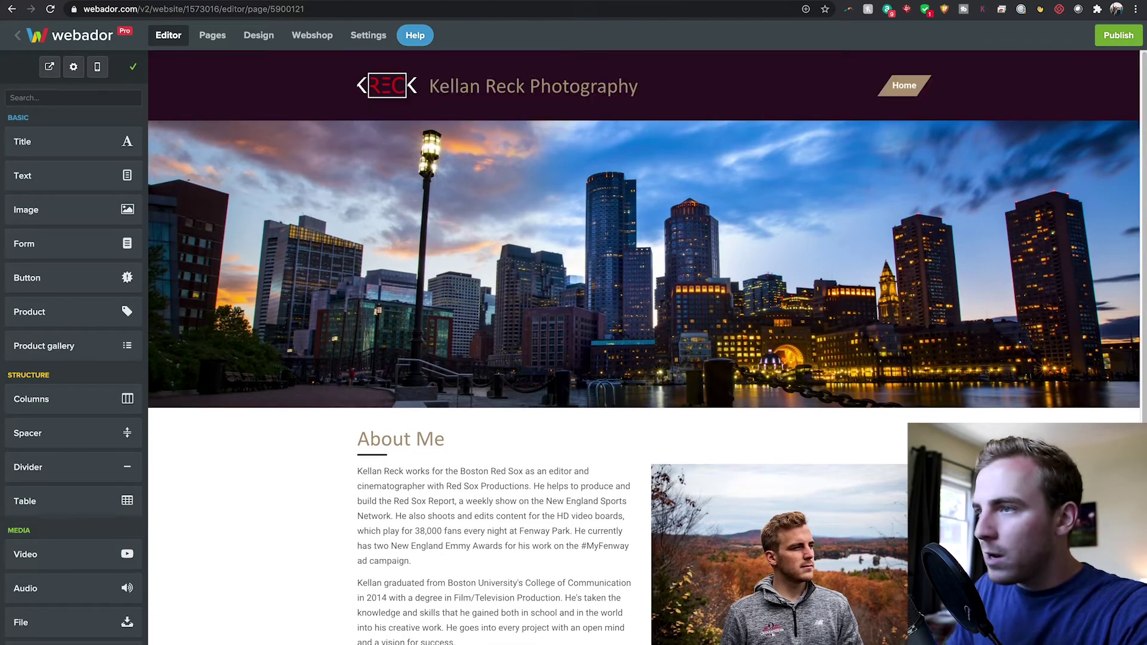
pyautogui.click(258, 36)
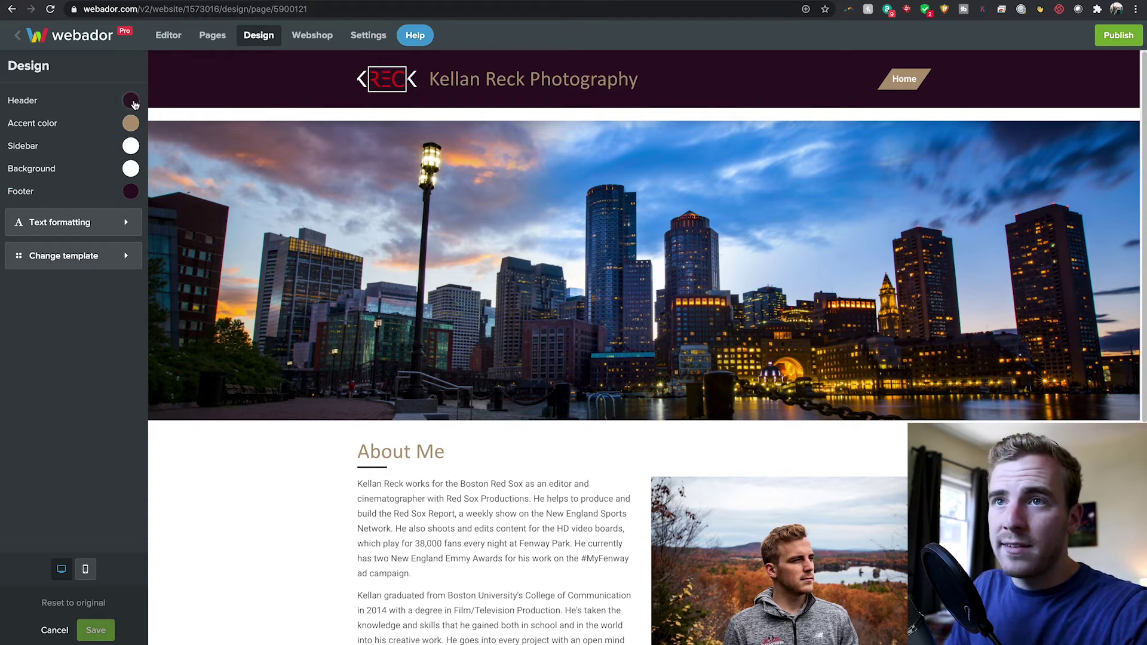
# Set the header colour to dark navy and the accent colour to white
pyautogui.click(132, 103)
pyautogui.moveTo(387, 138)
pyautogui.mouseDown()
pyautogui.moveTo(389, 113)
pyautogui.moveTo(353, 111)
pyautogui.moveTo(366, 128)
pyautogui.mouseUp()
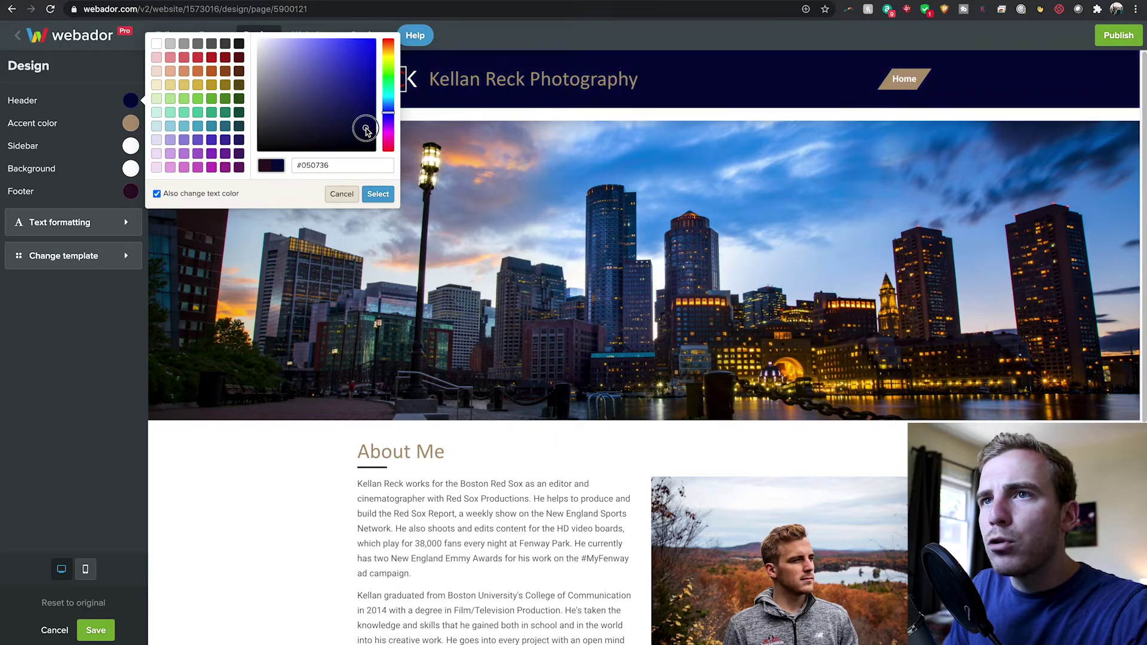
pyautogui.click(378, 194)
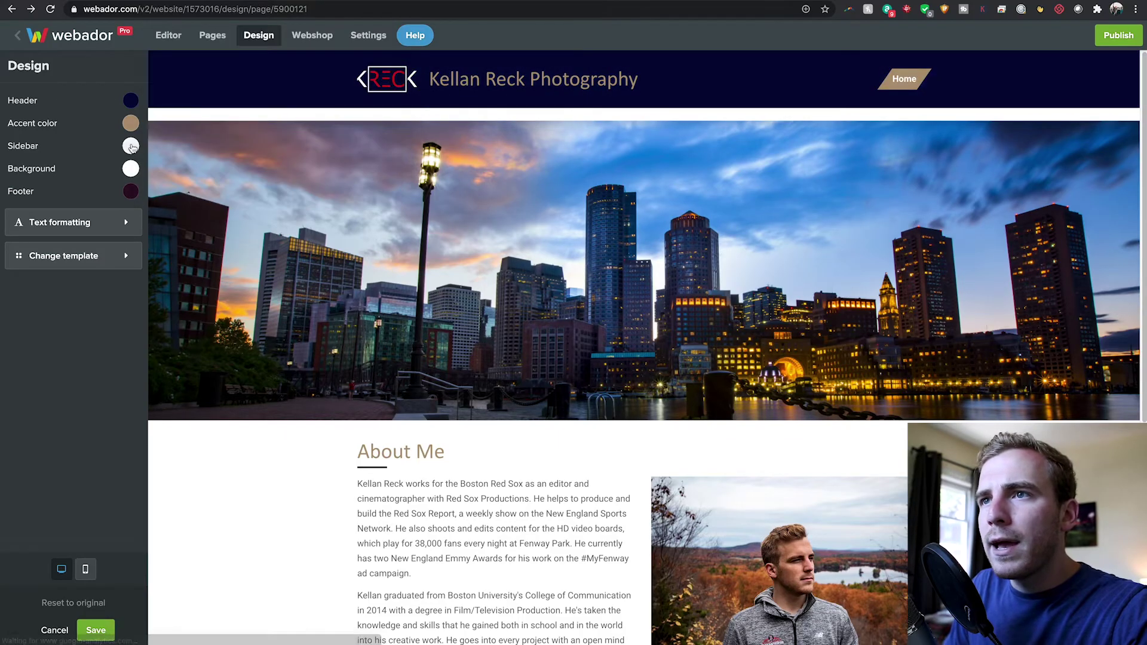
pyautogui.click(131, 124)
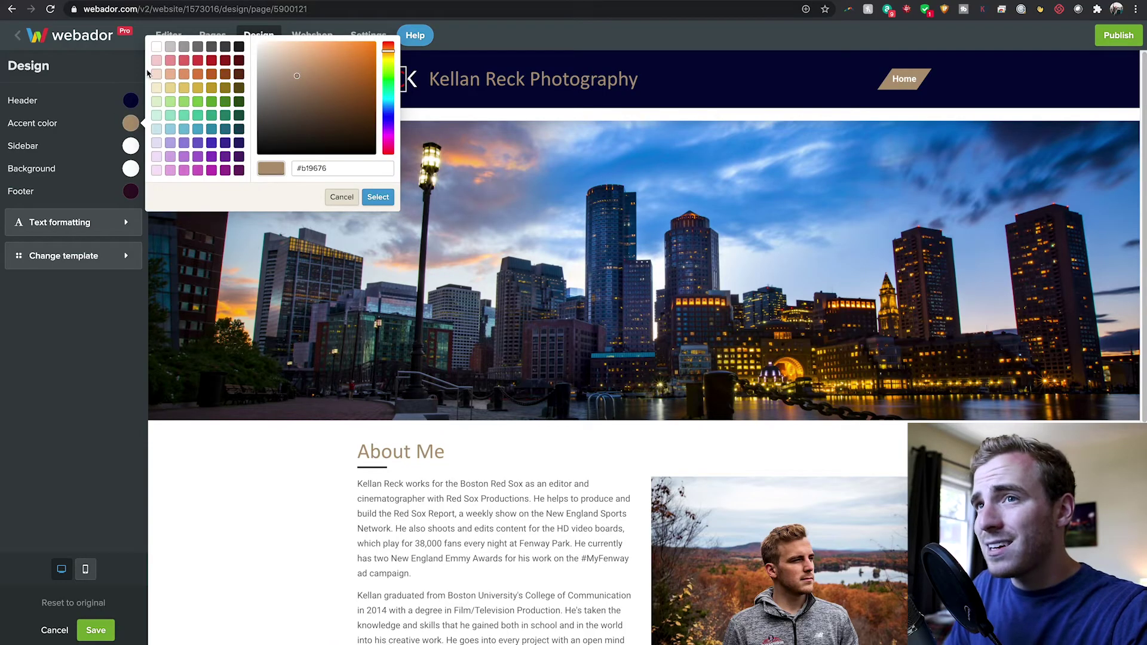
pyautogui.click(156, 46)
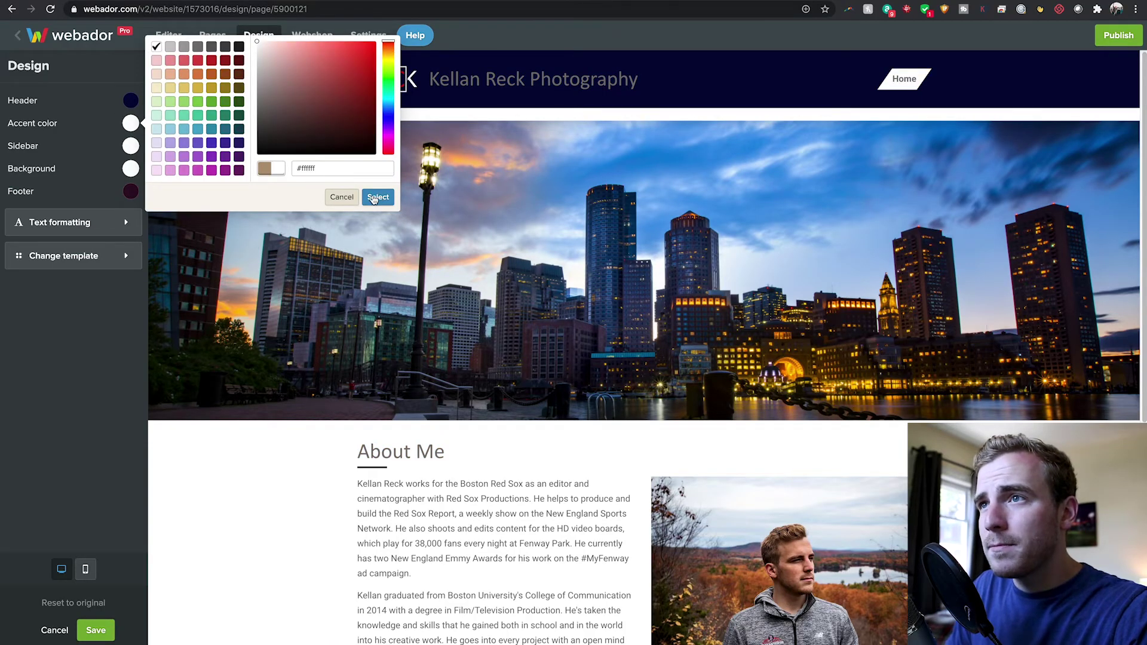
pyautogui.click(378, 198)
# Change the footer colour from maroon to the same navy by pasting its hex code
pyautogui.click(131, 192)
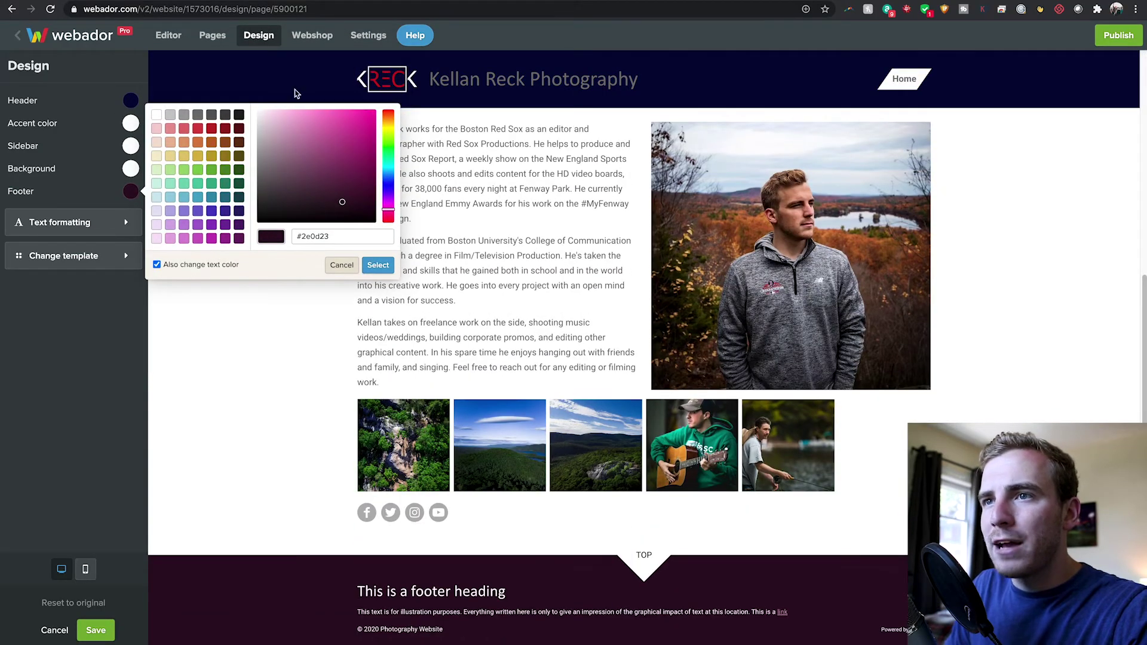
pyautogui.tripleClick(308, 234)
pyautogui.write('#050736')
pyautogui.press('Return')
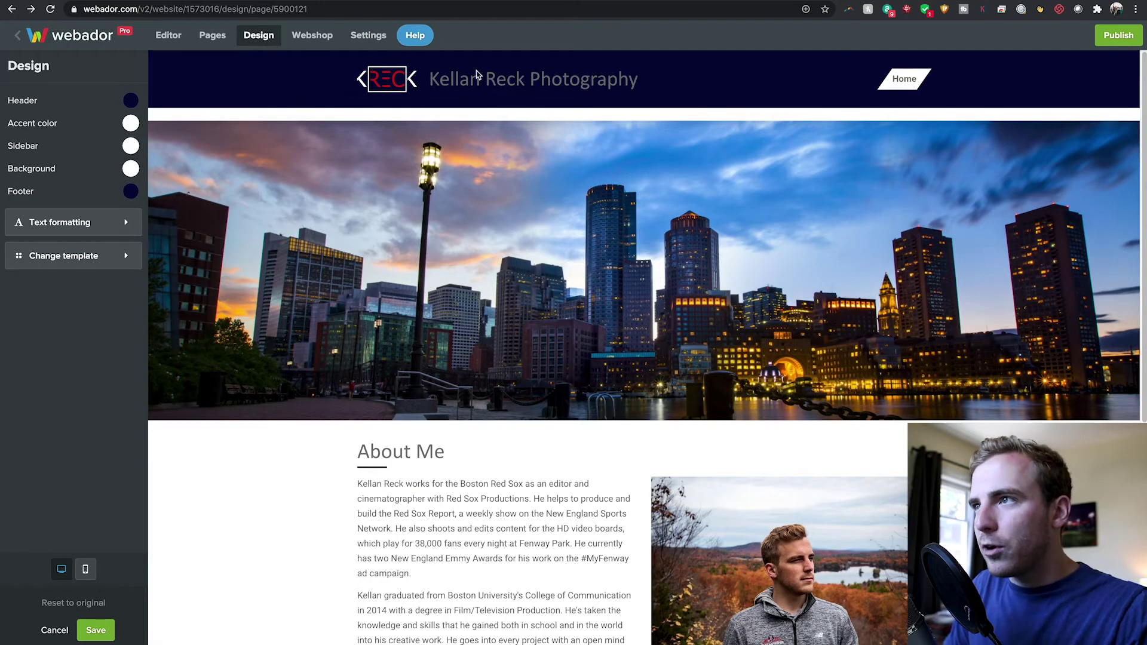
pyautogui.click(80, 222)
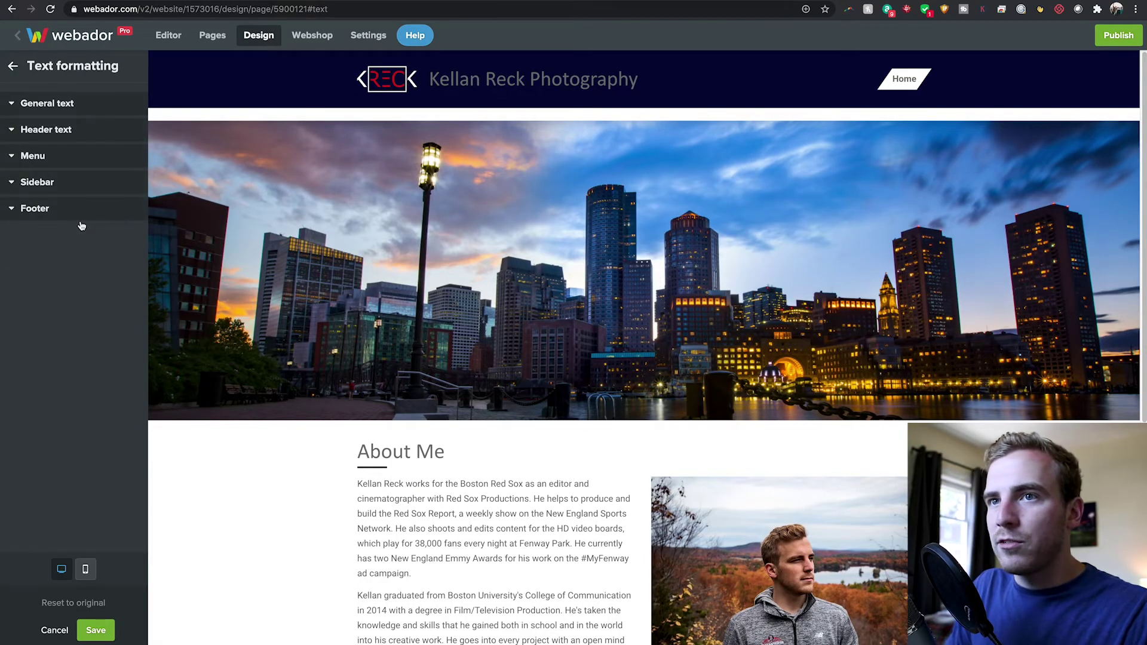
# Make Anton the default general text font, then look over the text colour and header text settings
pyautogui.click(39, 105)
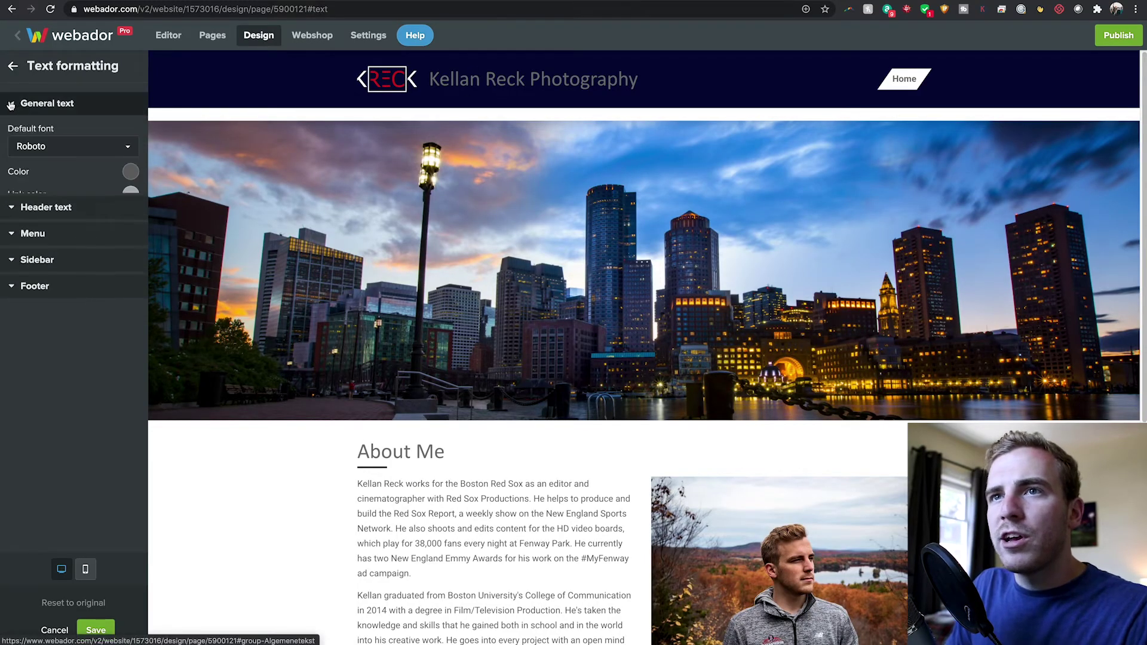
pyautogui.click(111, 147)
pyautogui.scroll(10, 40, 272)
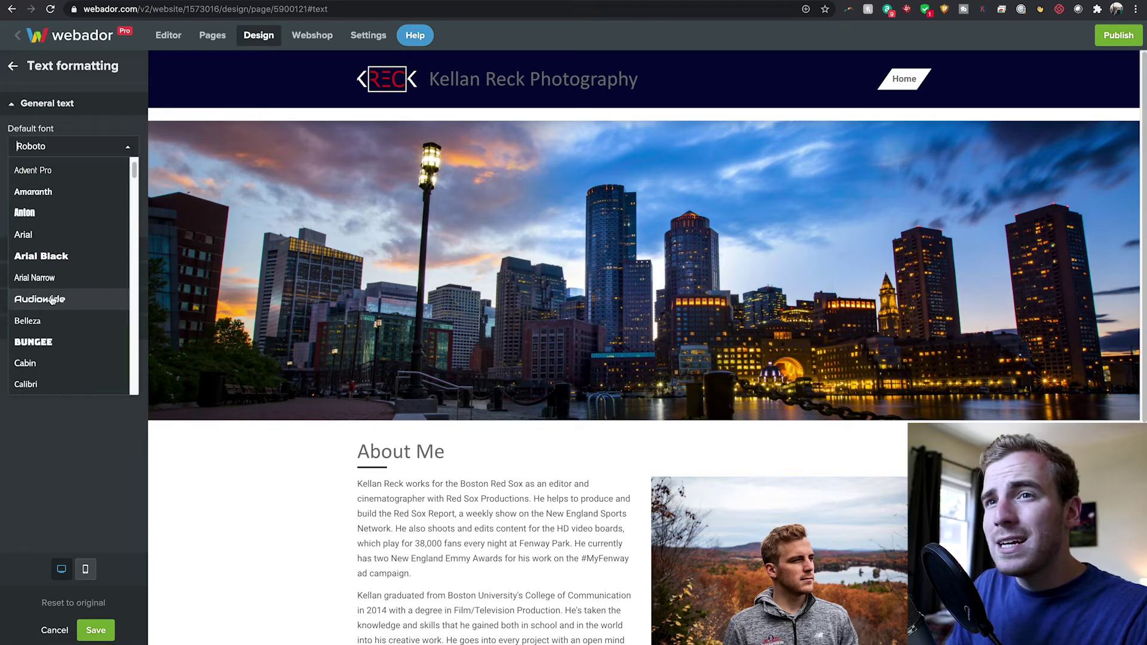
pyautogui.click(36, 249)
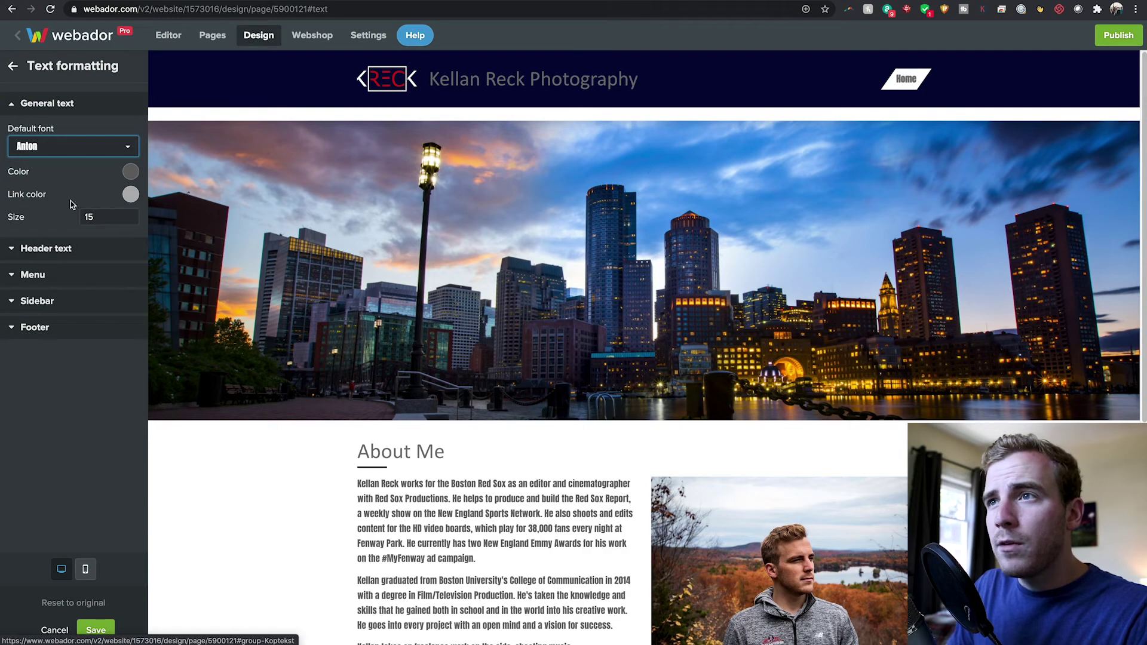
pyautogui.click(130, 171)
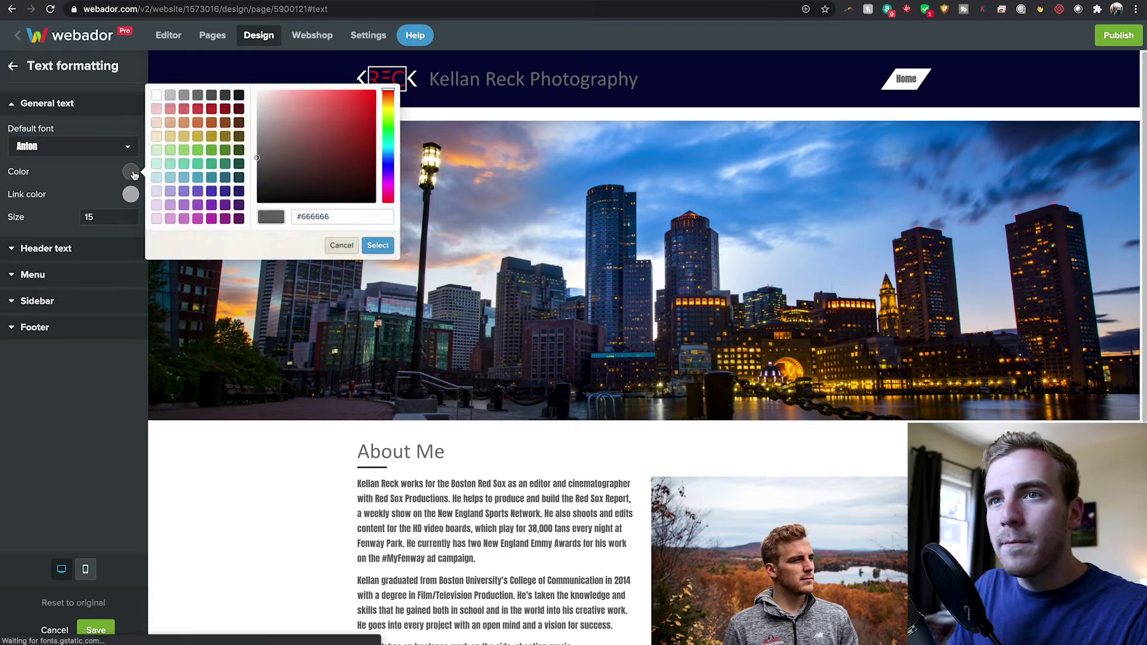
pyautogui.click(14, 130)
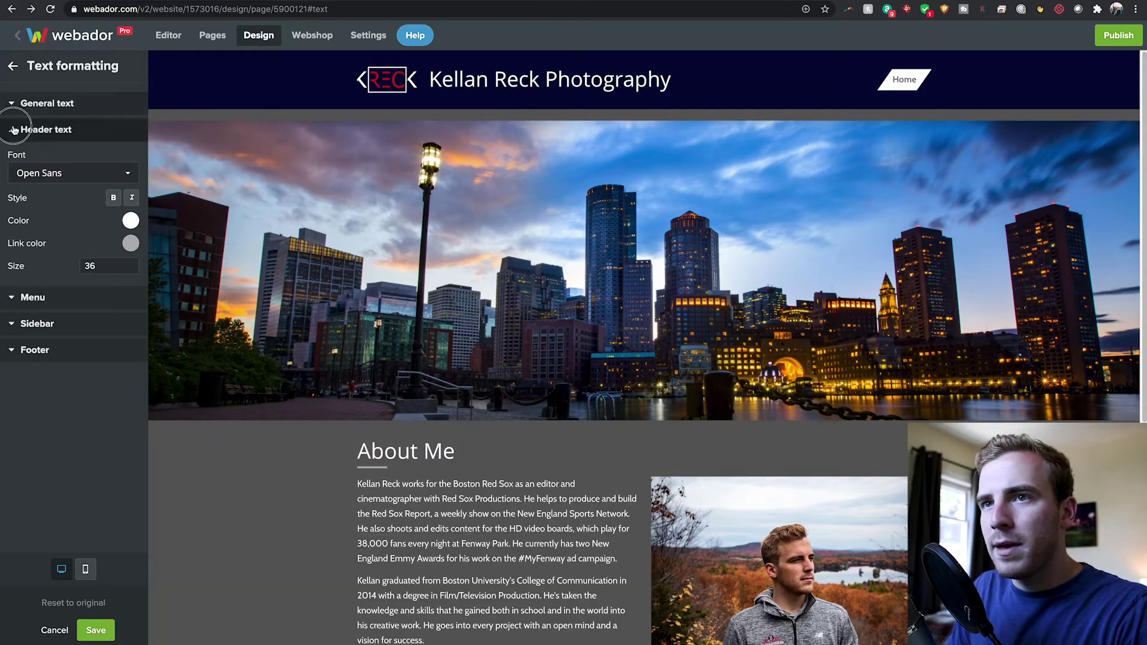
pyautogui.click(12, 66)
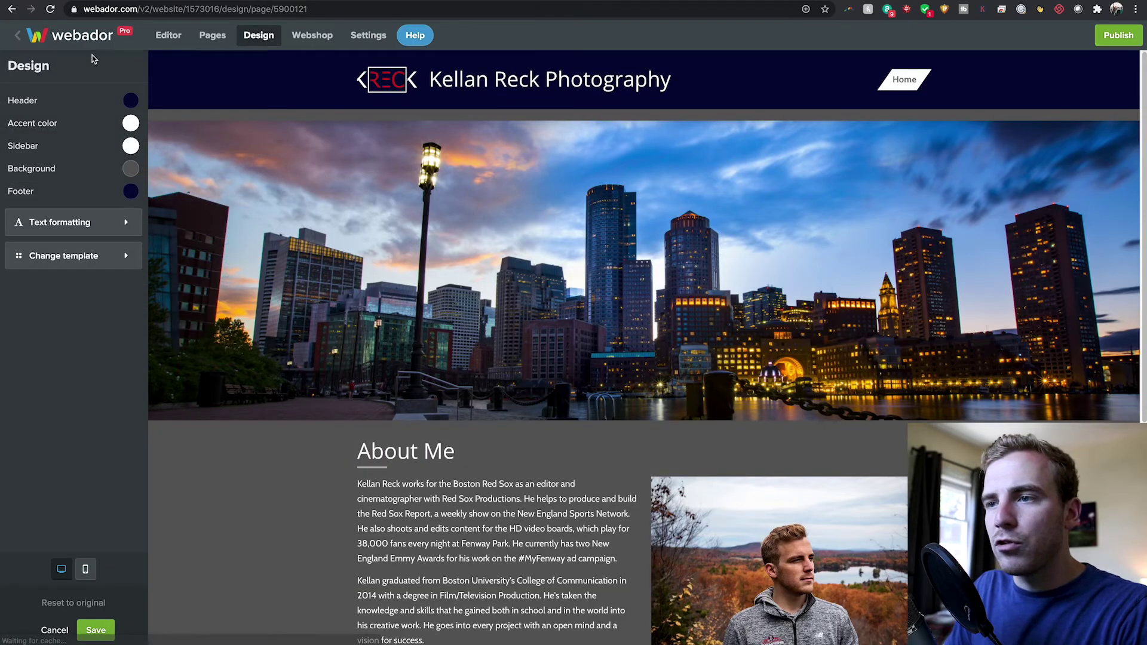
# Save the design changes, check the site in Mobile view, then return to Desktop view
pyautogui.click(96, 630)
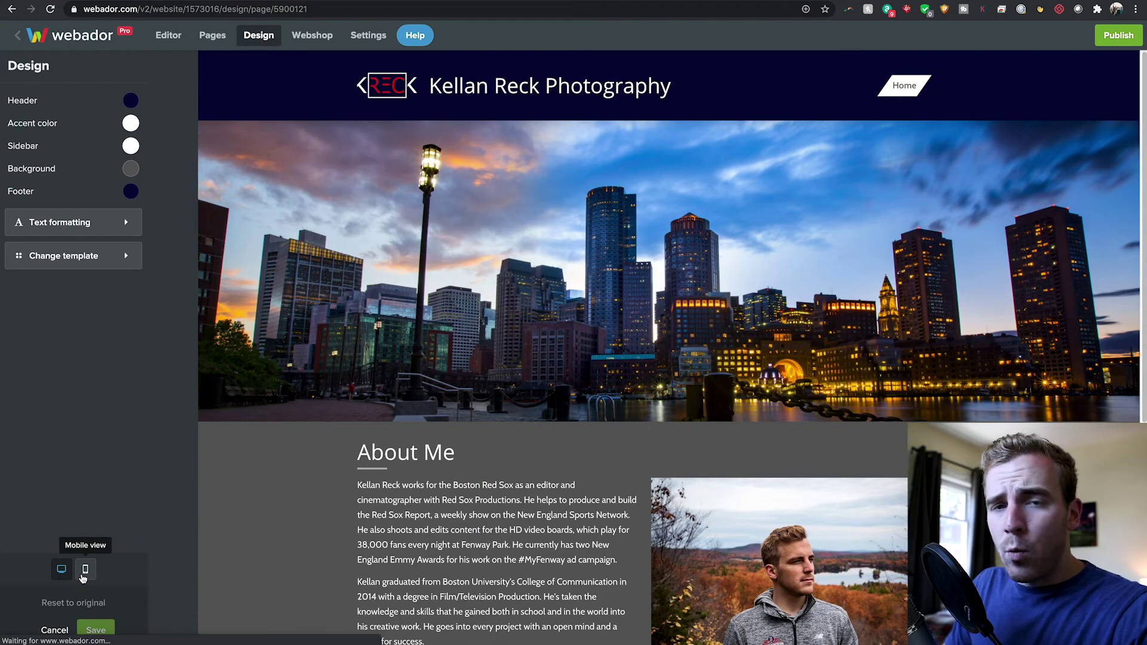
pyautogui.click(83, 575)
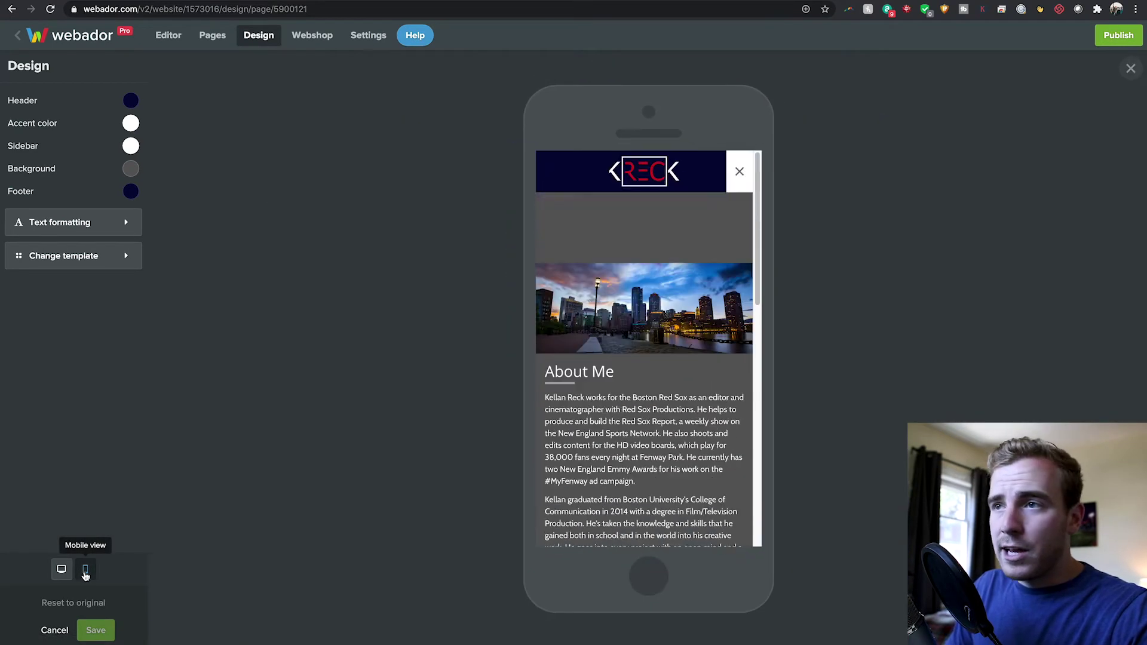
pyautogui.scroll(-15, 640, 340)
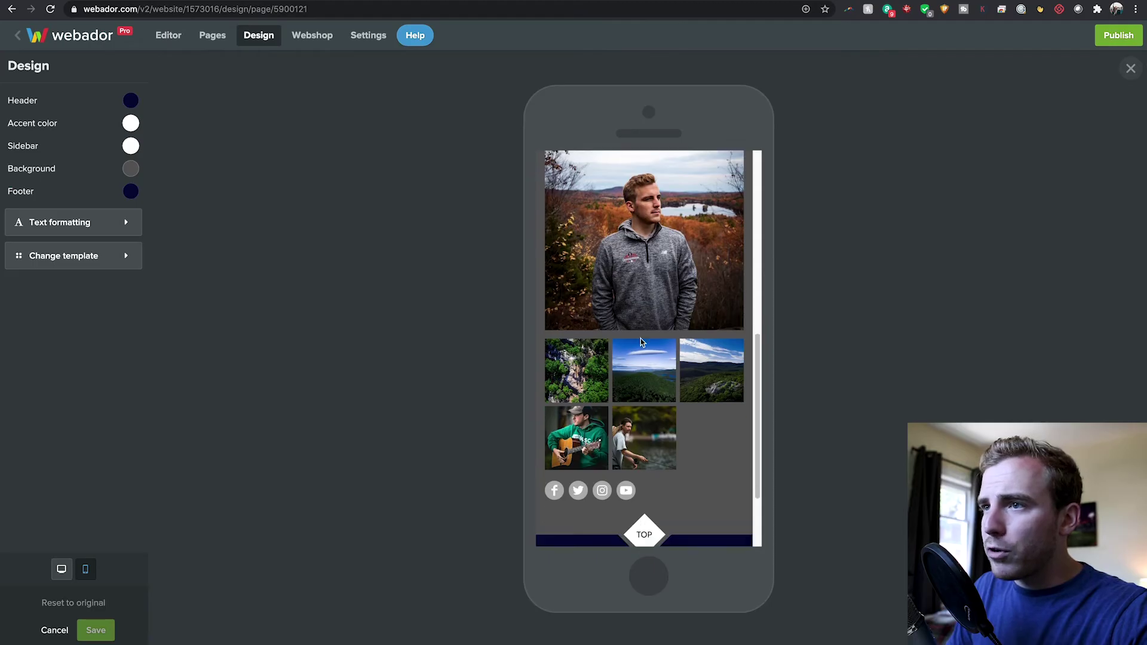
pyautogui.scroll(15, 638, 360)
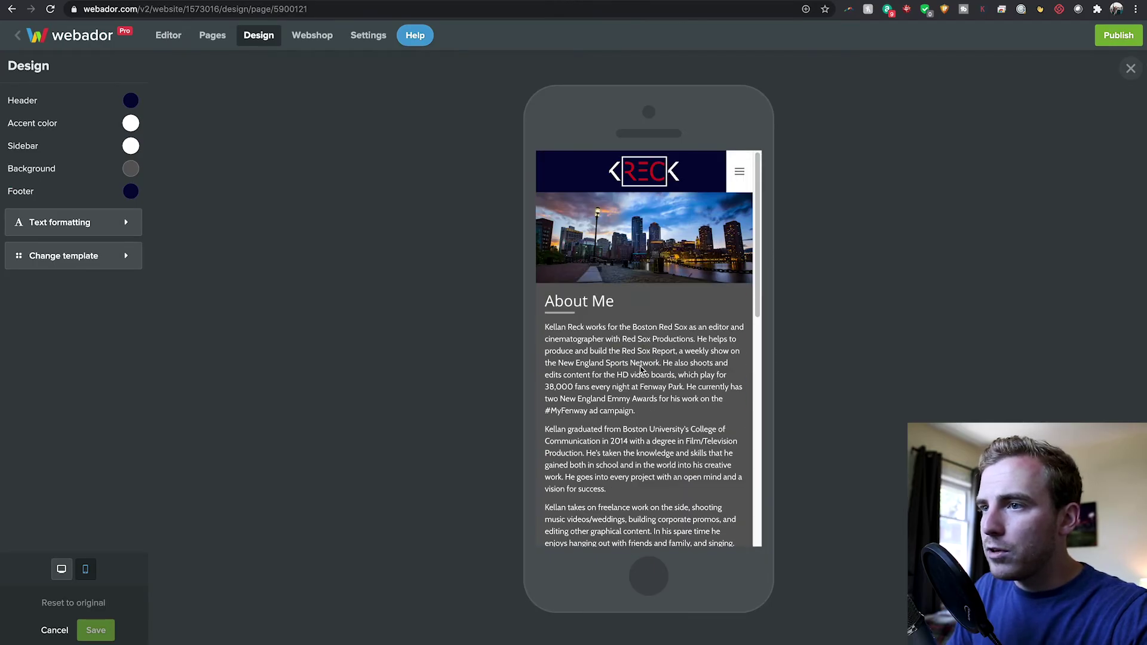
pyautogui.click(61, 570)
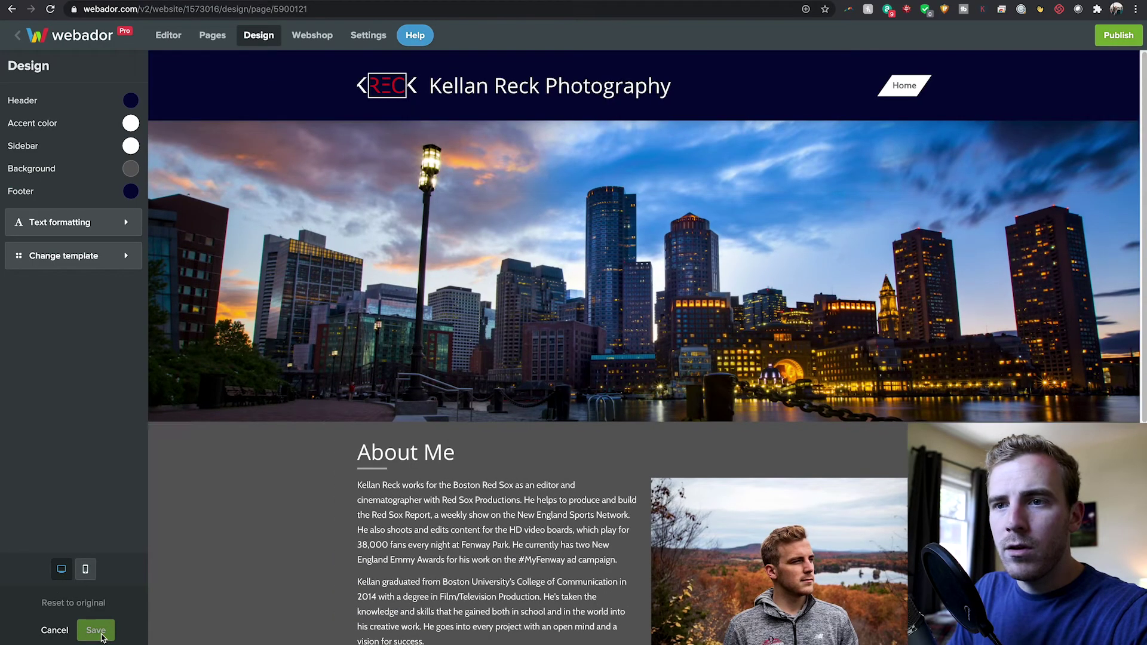
# Return to the Editor, then go back to the site's Design settings
pyautogui.moveTo(613, 242)
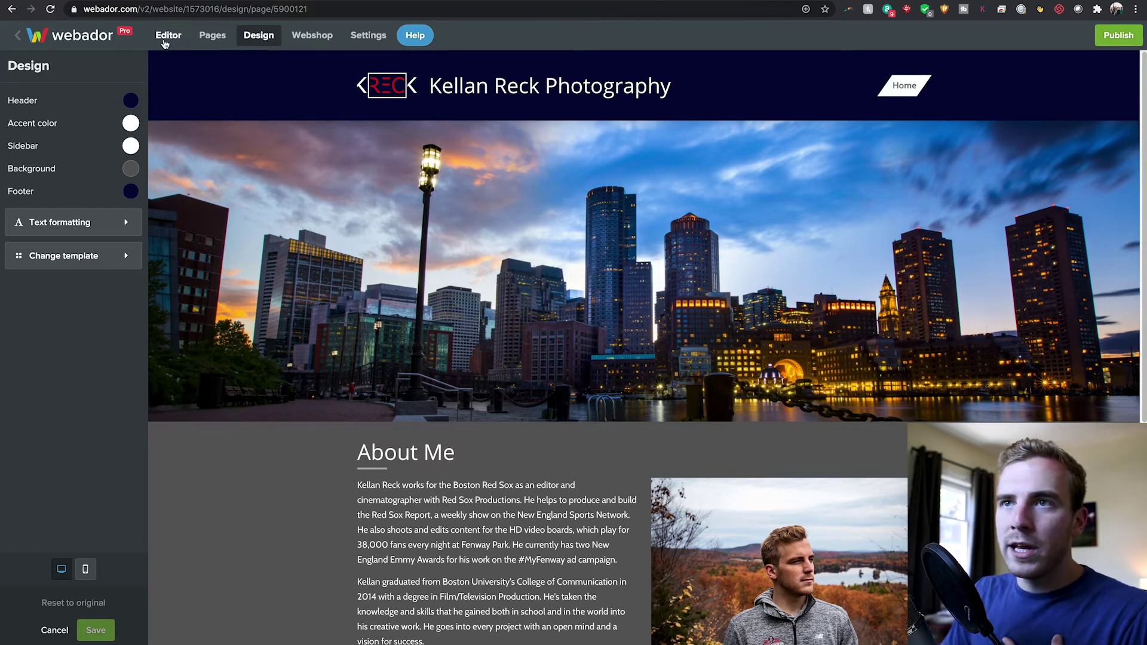
pyautogui.click(167, 36)
pyautogui.moveTo(337, 180)
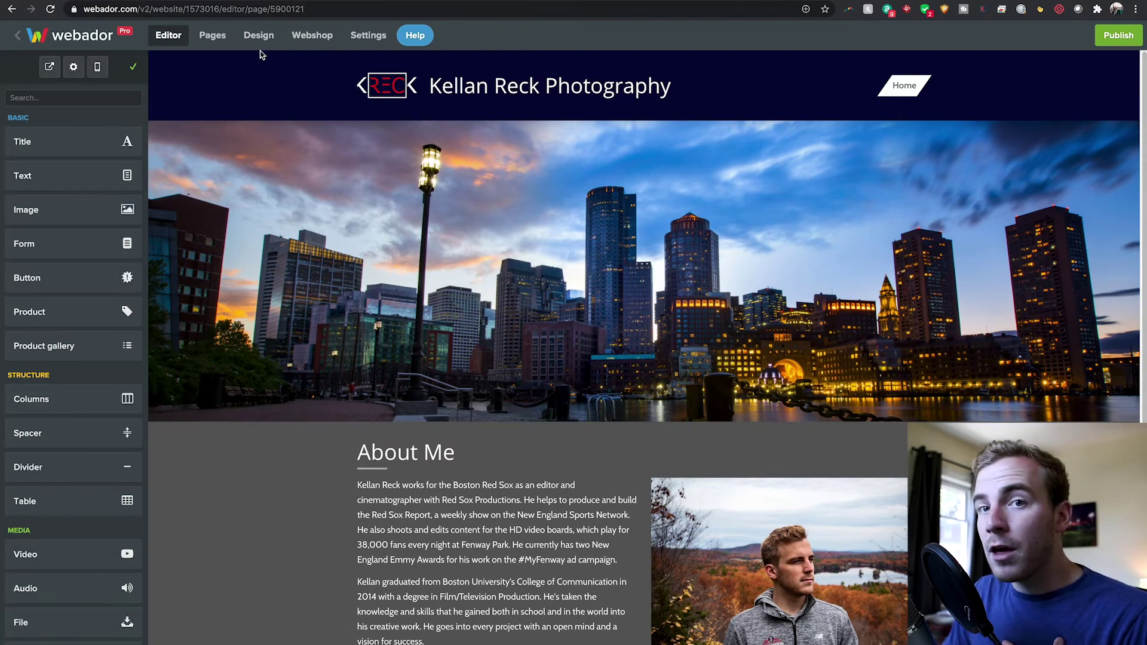
pyautogui.click(259, 35)
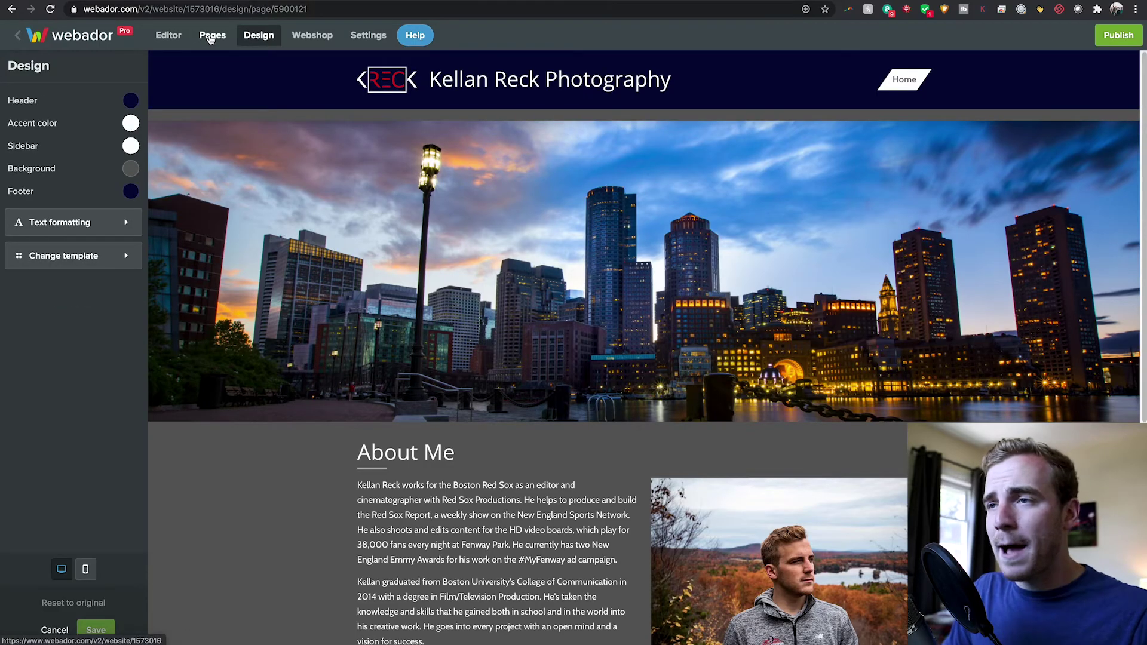
# Create a 'Contact Me' page with no banner and the Contact content layout
pyautogui.click(213, 36)
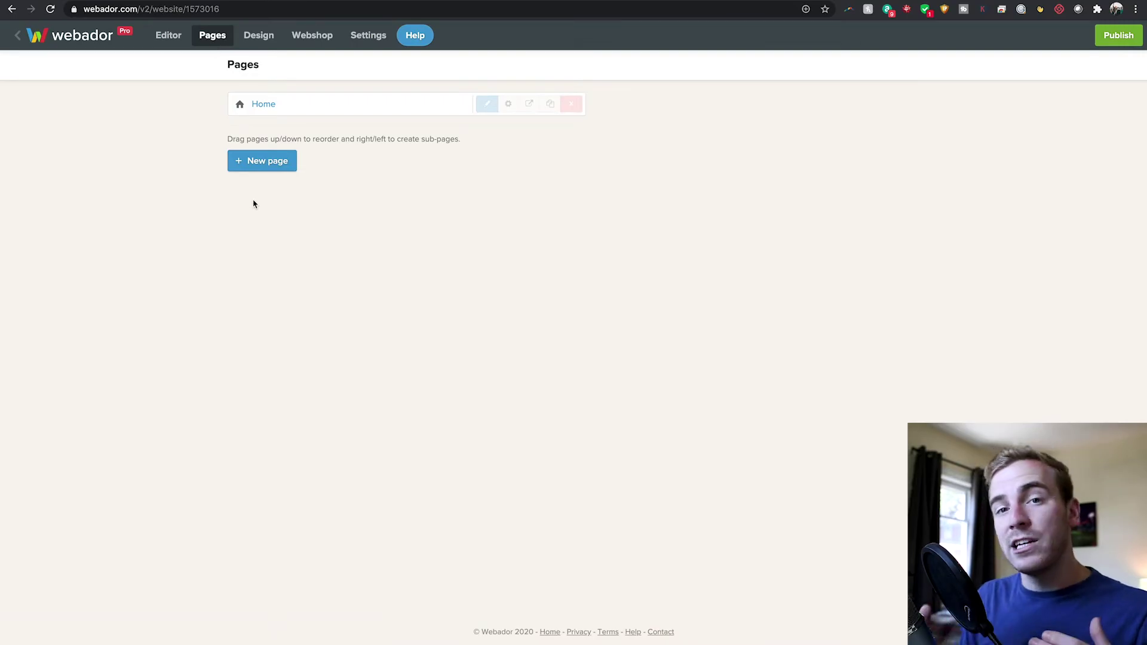
pyautogui.click(270, 171)
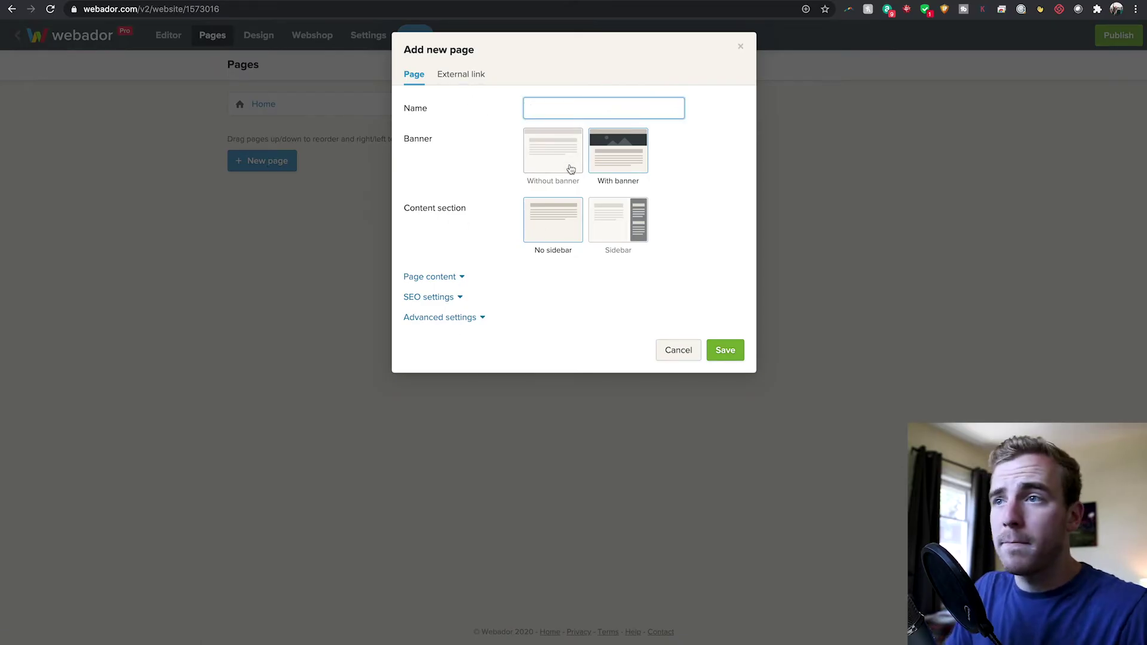
pyautogui.write('Contact Me')
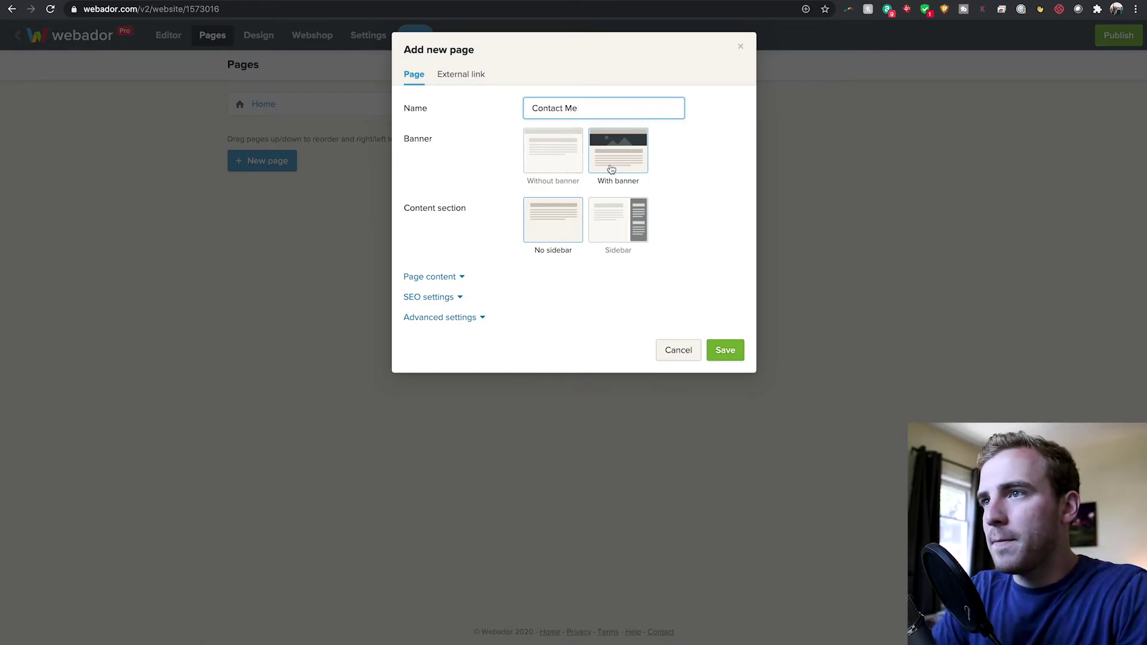
pyautogui.click(561, 170)
pyautogui.click(443, 277)
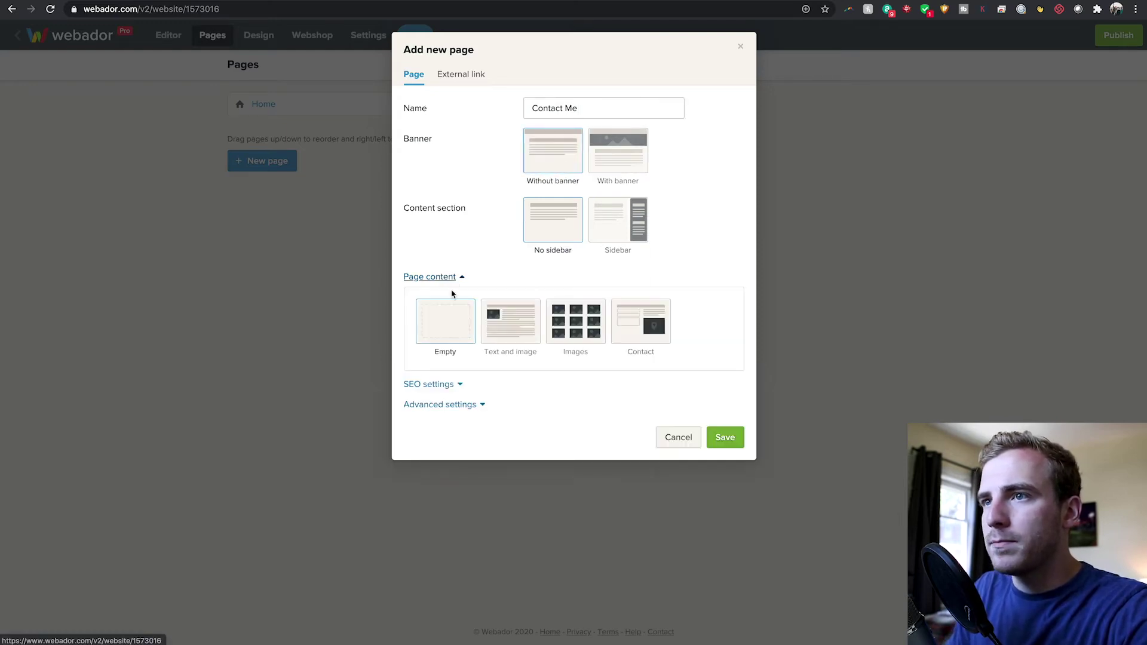
pyautogui.click(660, 335)
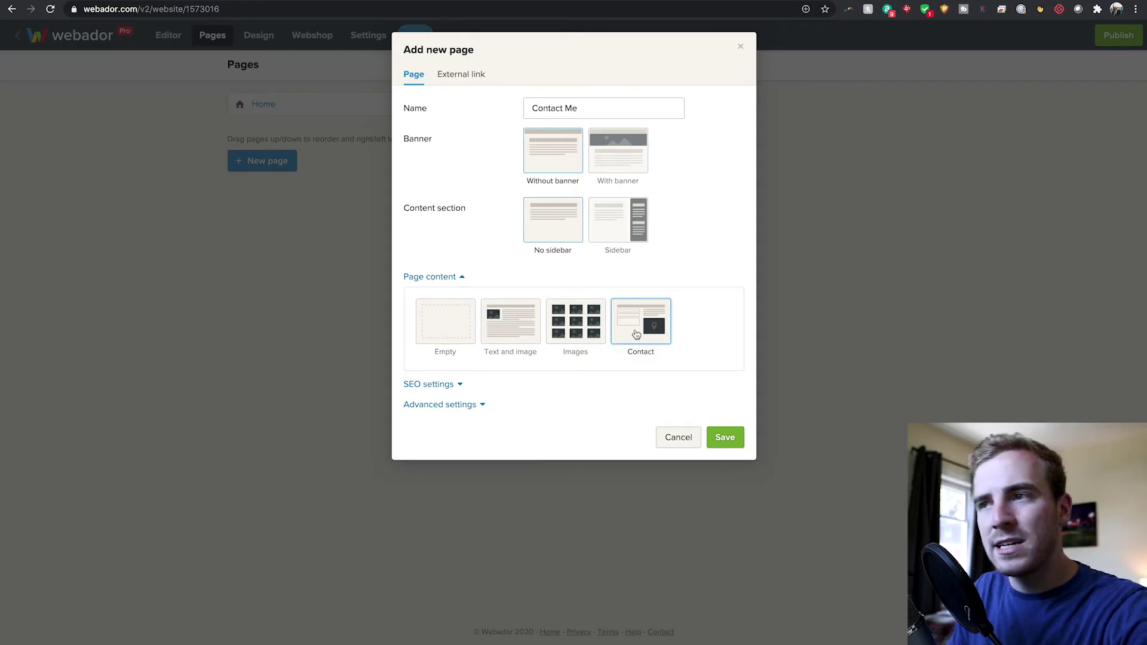
pyautogui.click(454, 384)
pyautogui.click(454, 384)
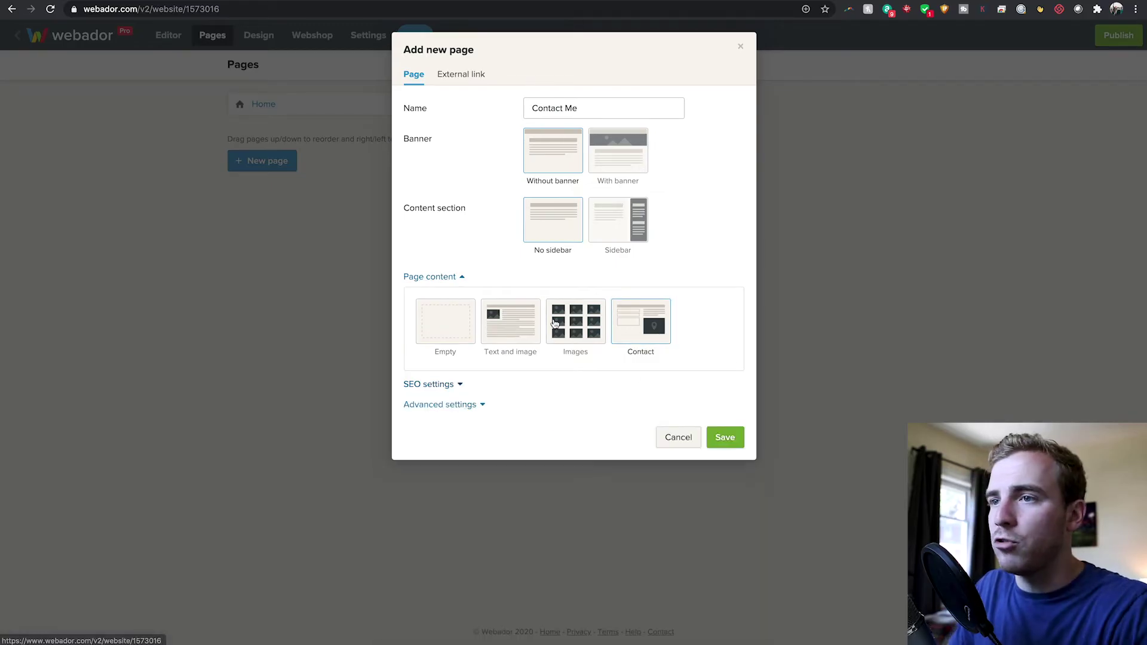
pyautogui.click(725, 437)
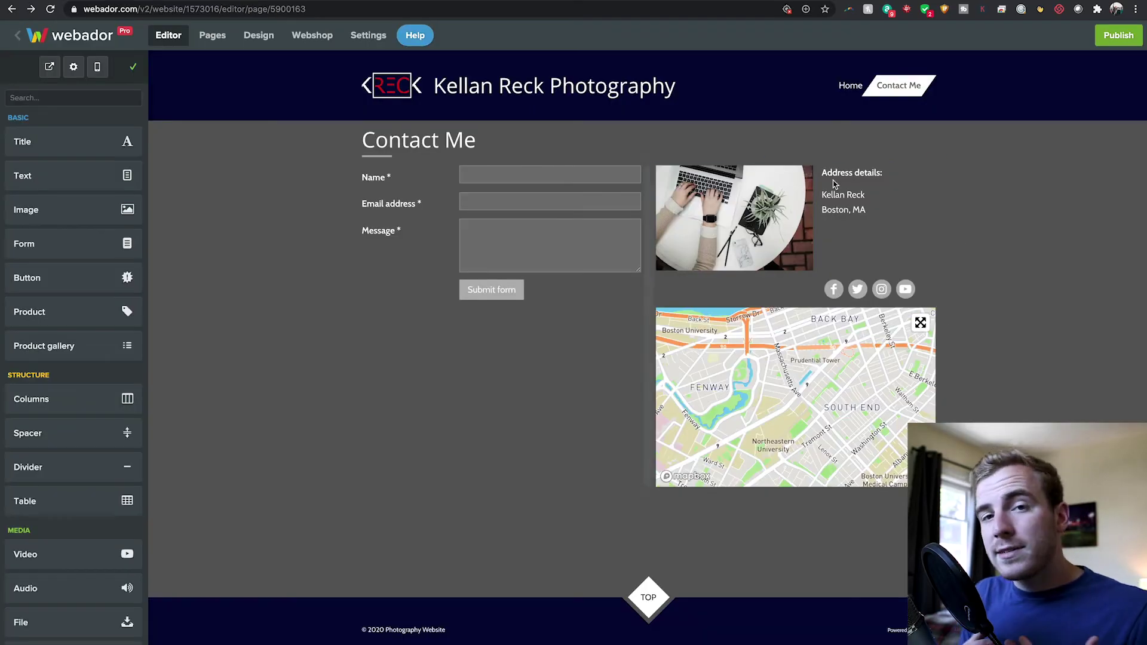
# Add a map beside the address details, then undo the extra map
pyautogui.click(866, 194)
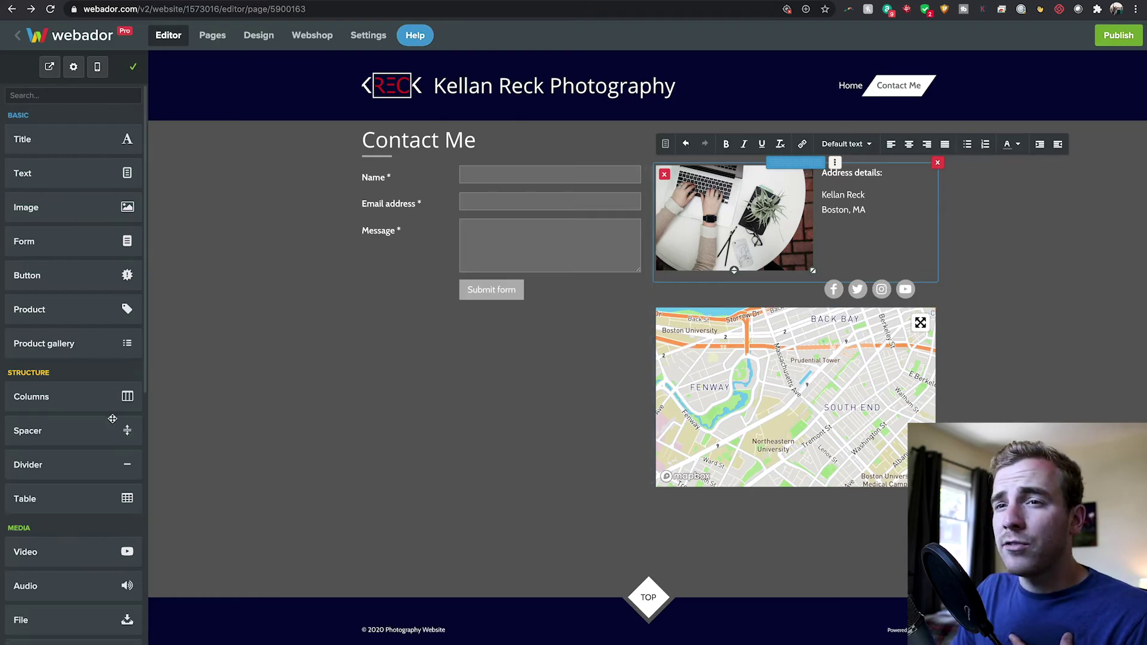
pyautogui.scroll(-5, 109, 419)
pyautogui.scroll(-1, 109, 412)
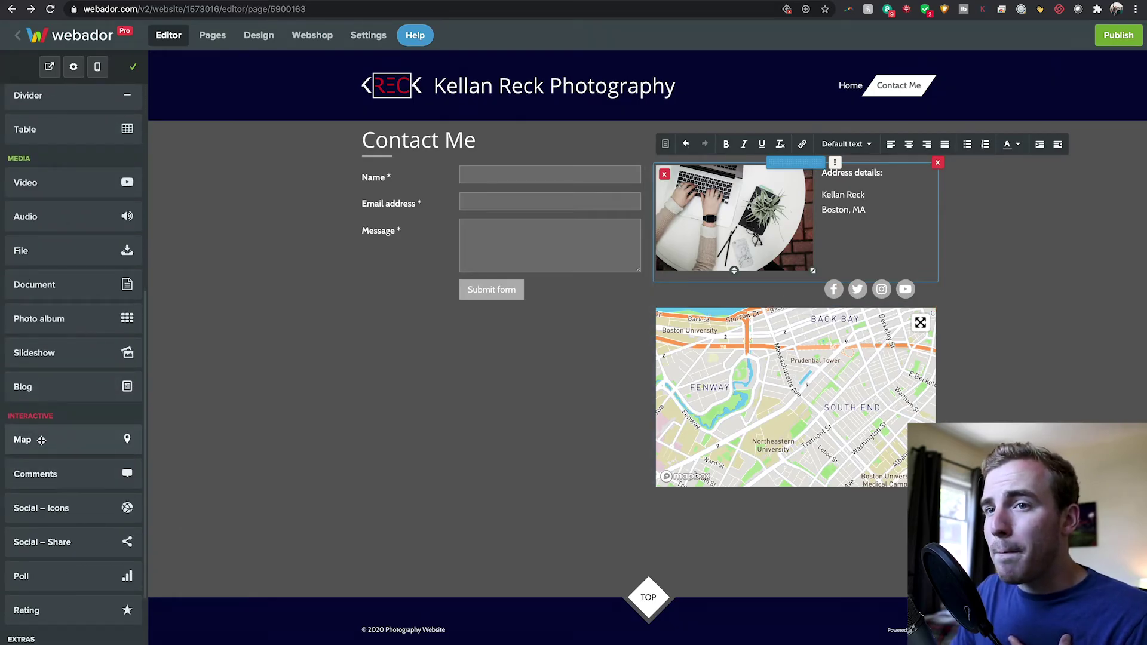
pyautogui.moveTo(144, 438); pyautogui.dragTo(823, 373)
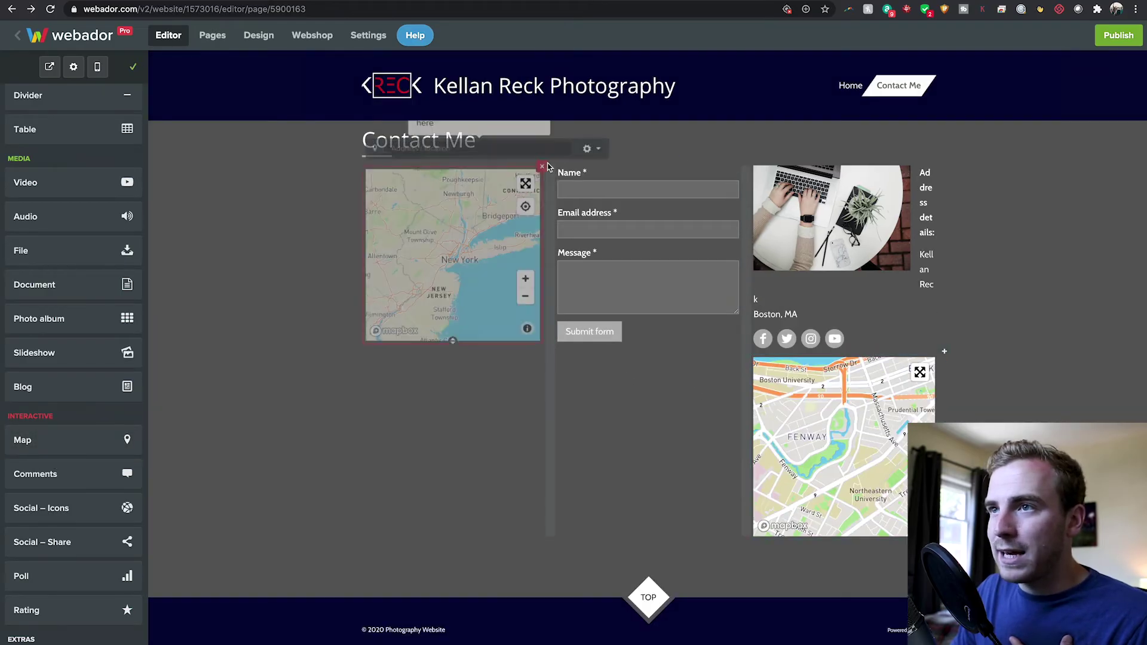
pyautogui.hotkey('ctrl', 'z')
pyautogui.hotkey('ctrl', 'z')
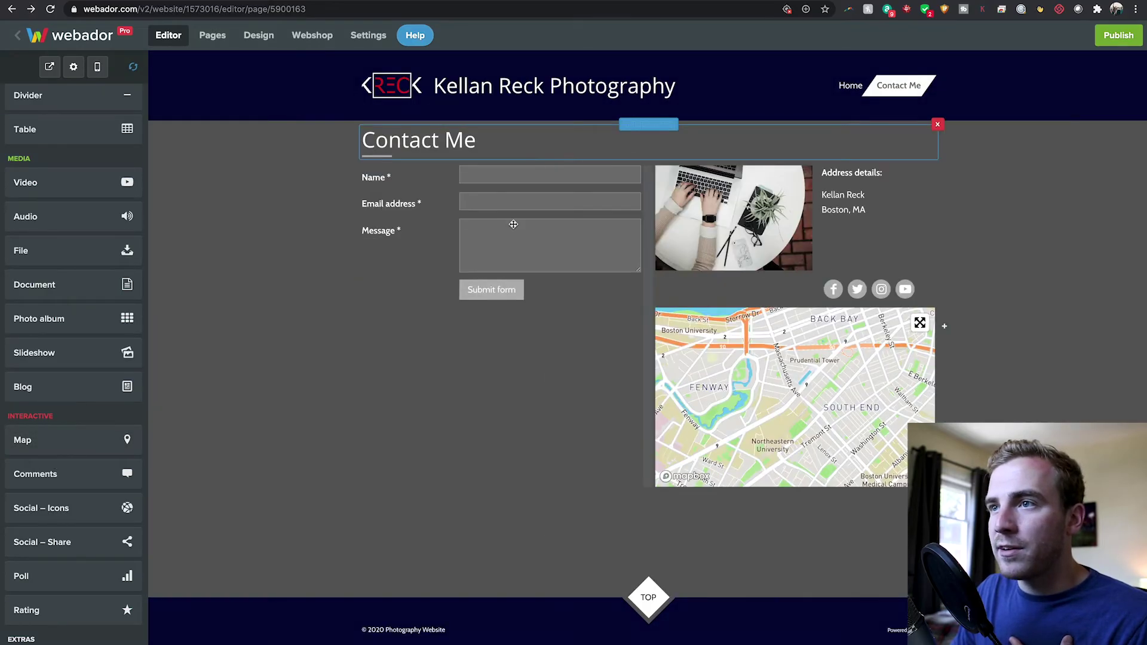
# Review the contact form's field settings without changes, then deselect the form
pyautogui.click(520, 175)
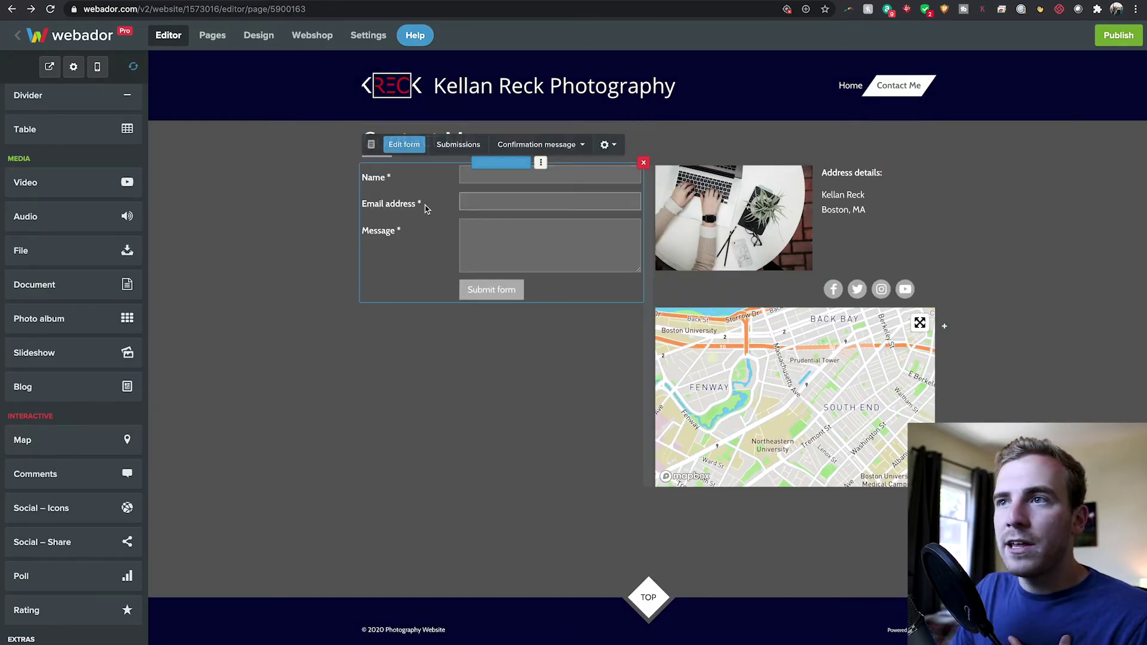
pyautogui.click(405, 148)
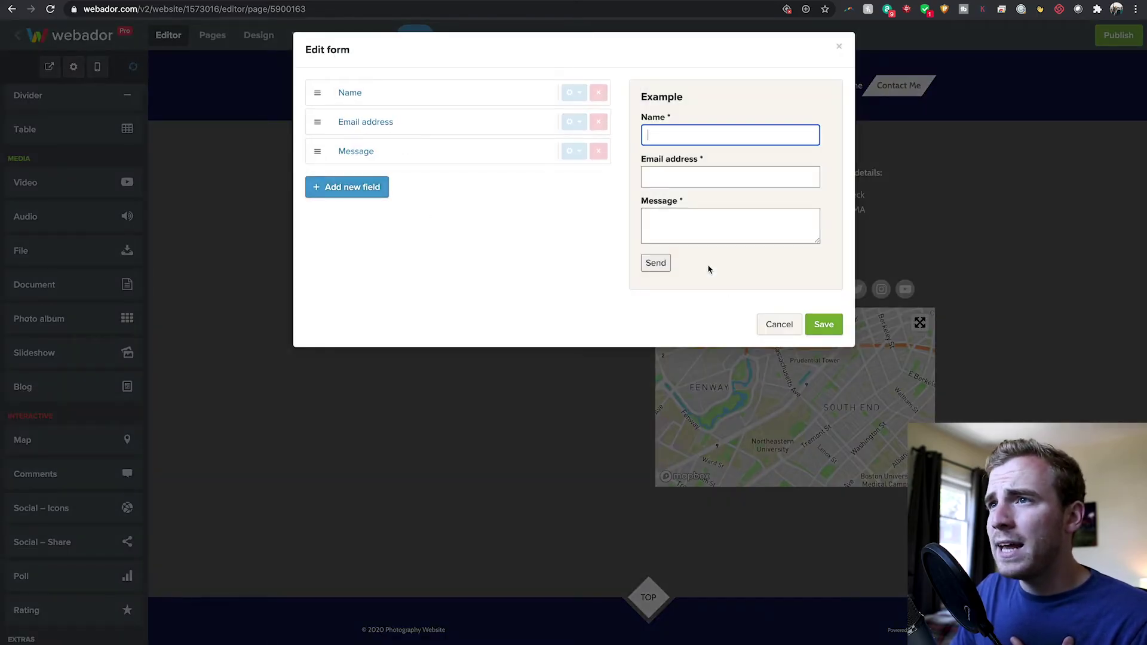
pyautogui.click(779, 325)
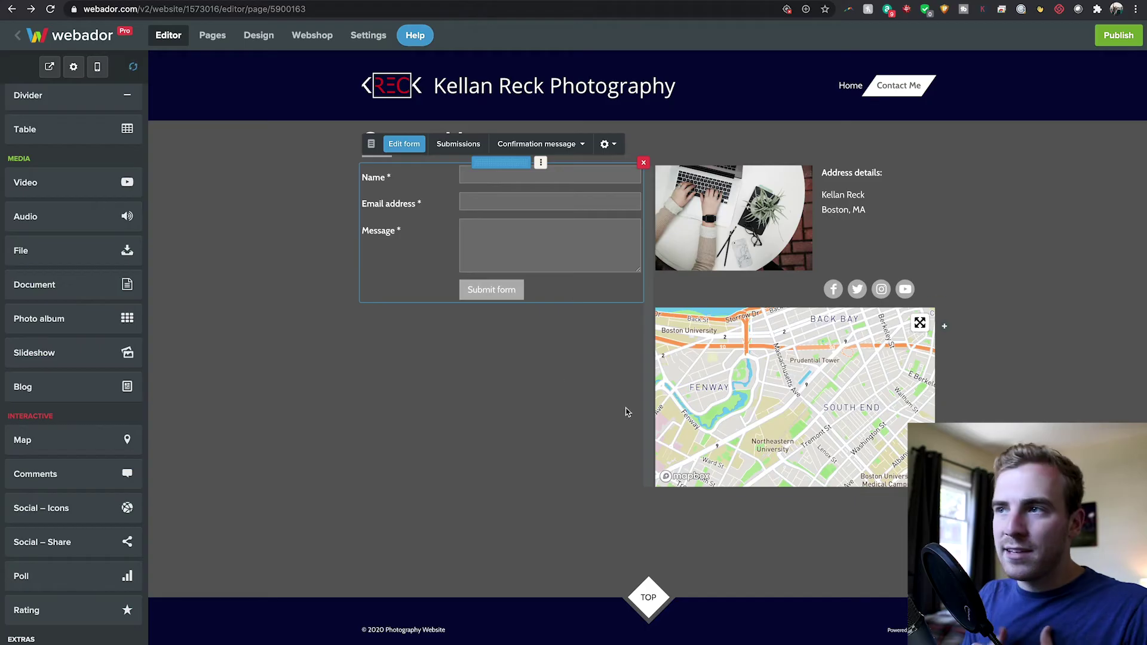
pyautogui.rightClick(565, 527)
pyautogui.click(430, 457)
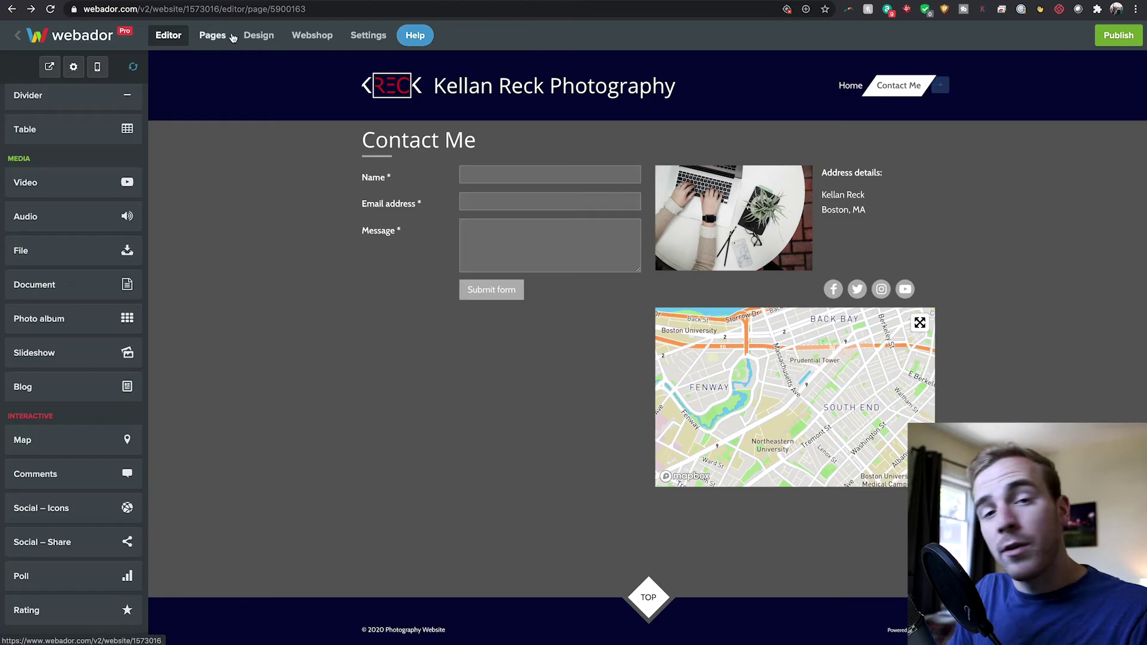
# Leave the Contact Me page and open the Home page for editing
pyautogui.click(213, 36)
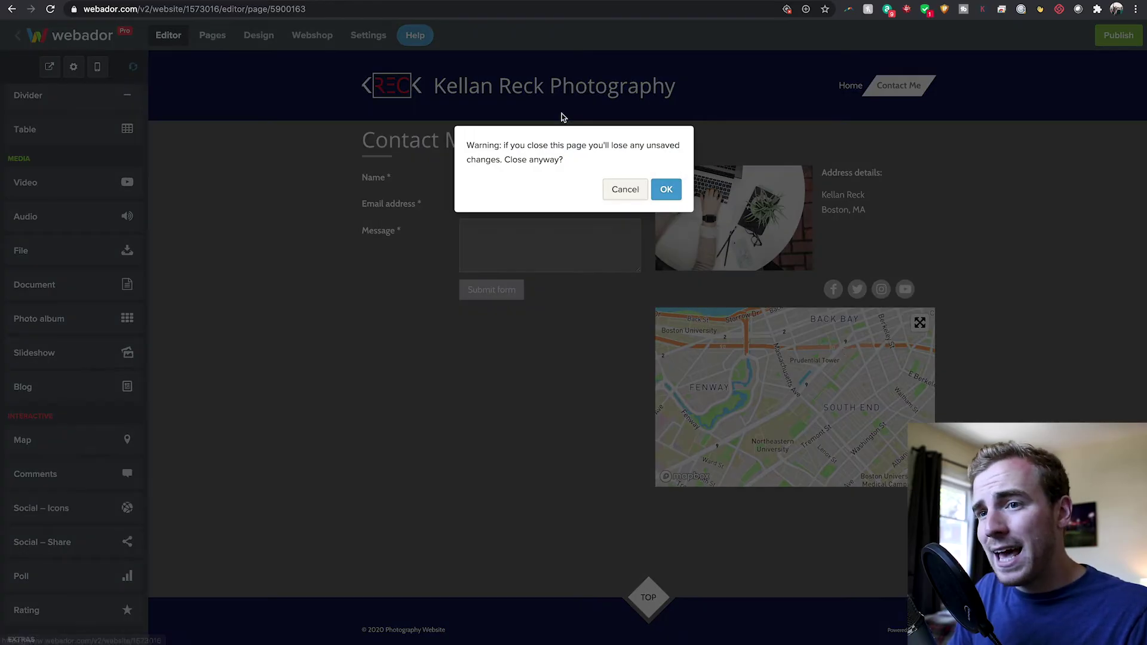
pyautogui.click(634, 190)
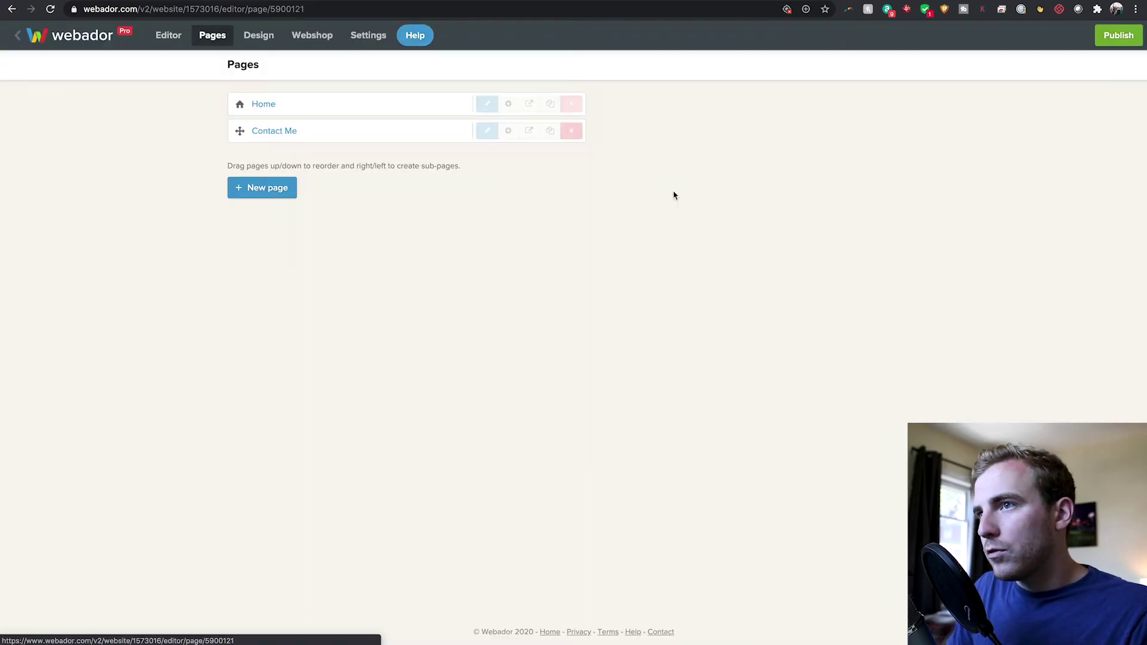
pyautogui.click(320, 101)
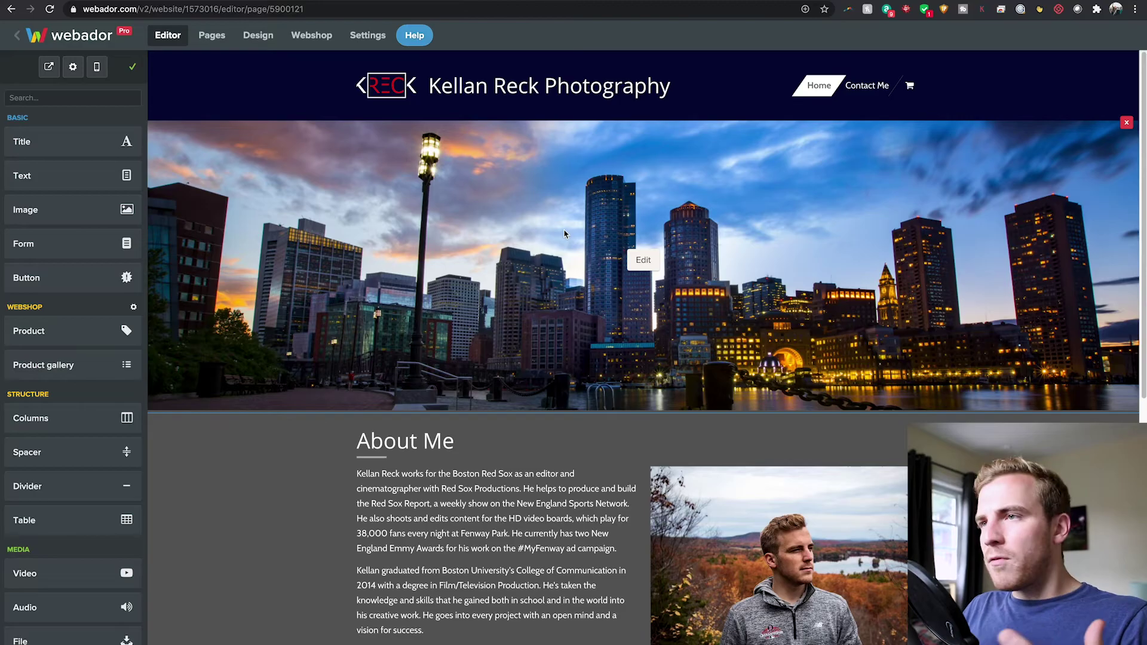
# Switch the homepage skyline banner to the Title + Button layout
pyautogui.click(644, 259)
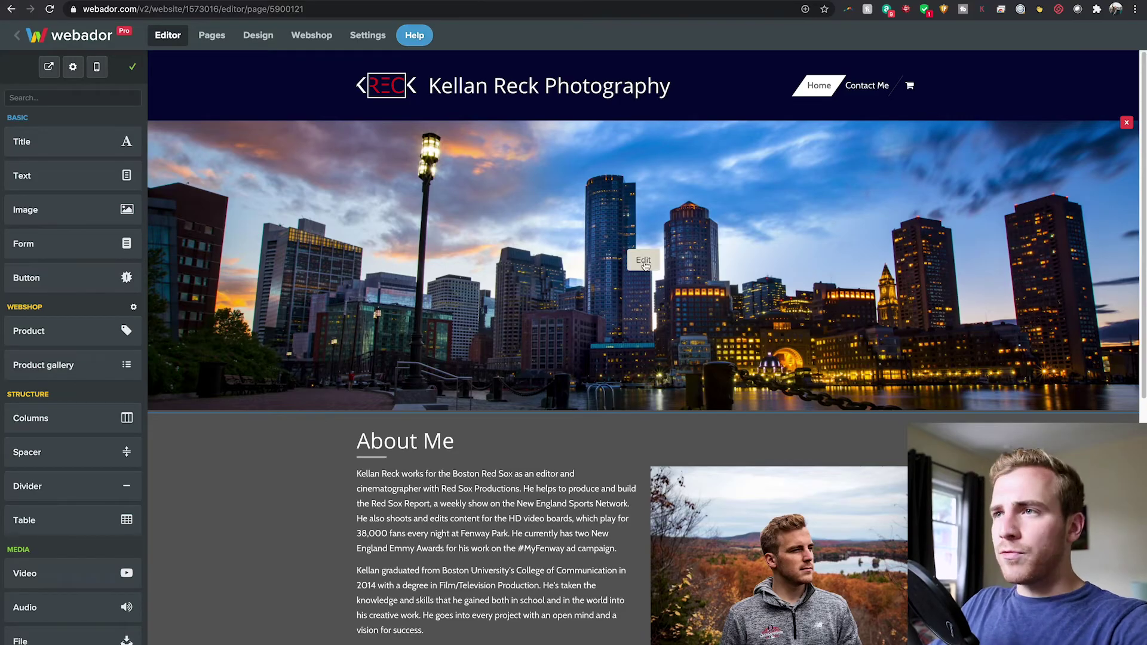
pyautogui.click(93, 116)
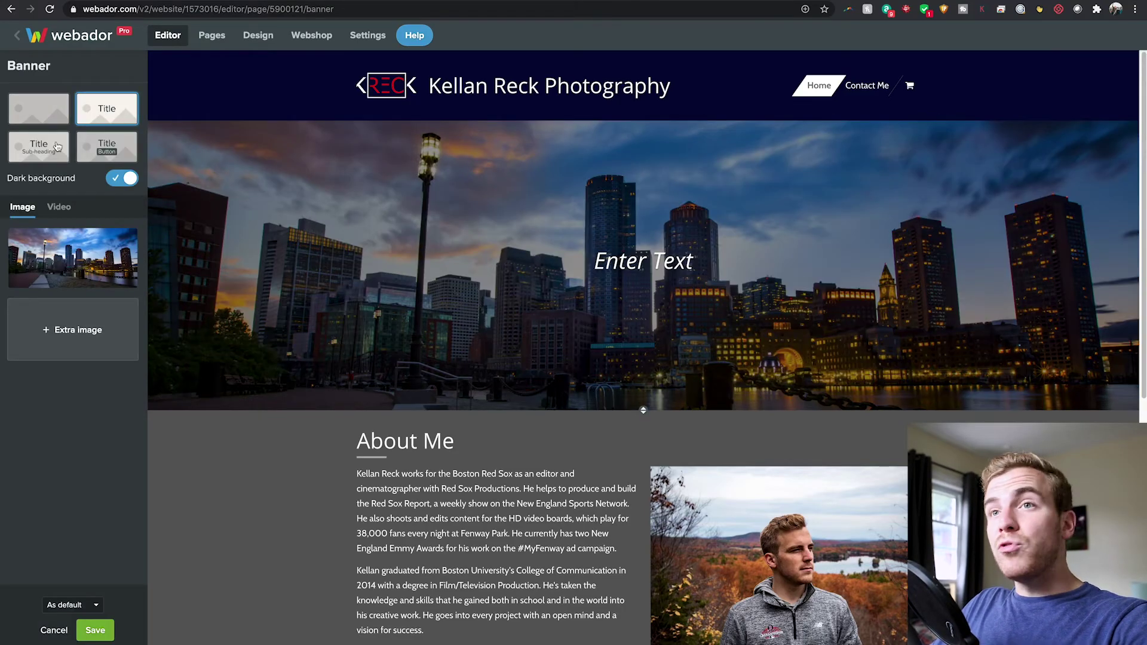
pyautogui.click(38, 146)
pyautogui.click(111, 147)
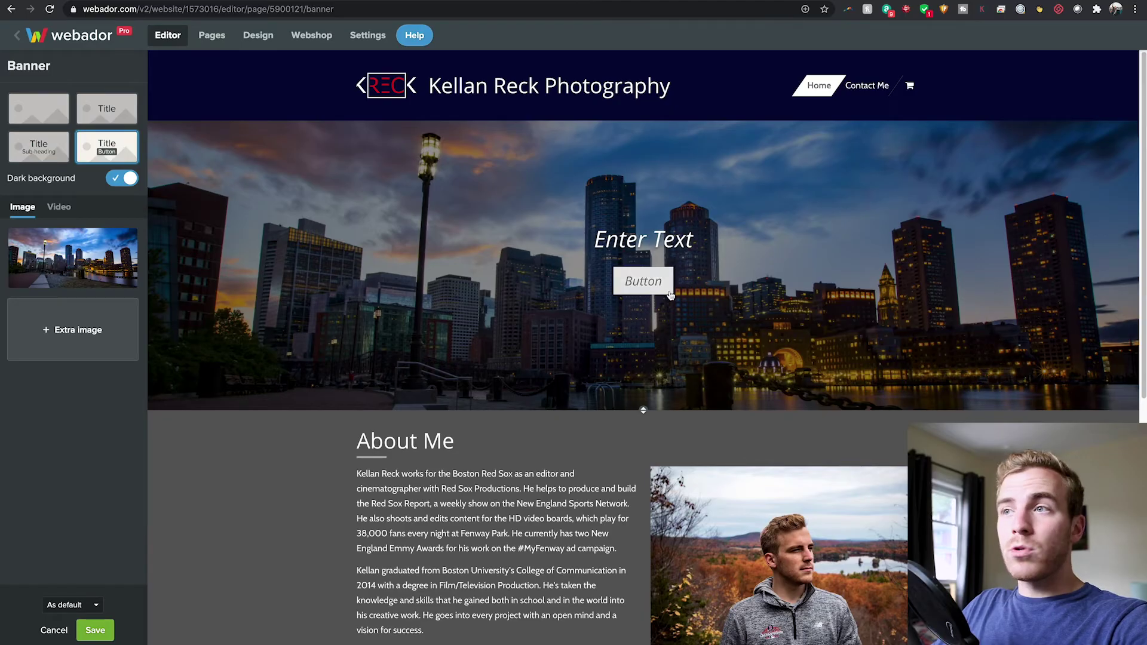
# Replace the banner's Enter Text title with 'Telling your story through images' and open the button's link settings
pyautogui.doubleClick(621, 239)
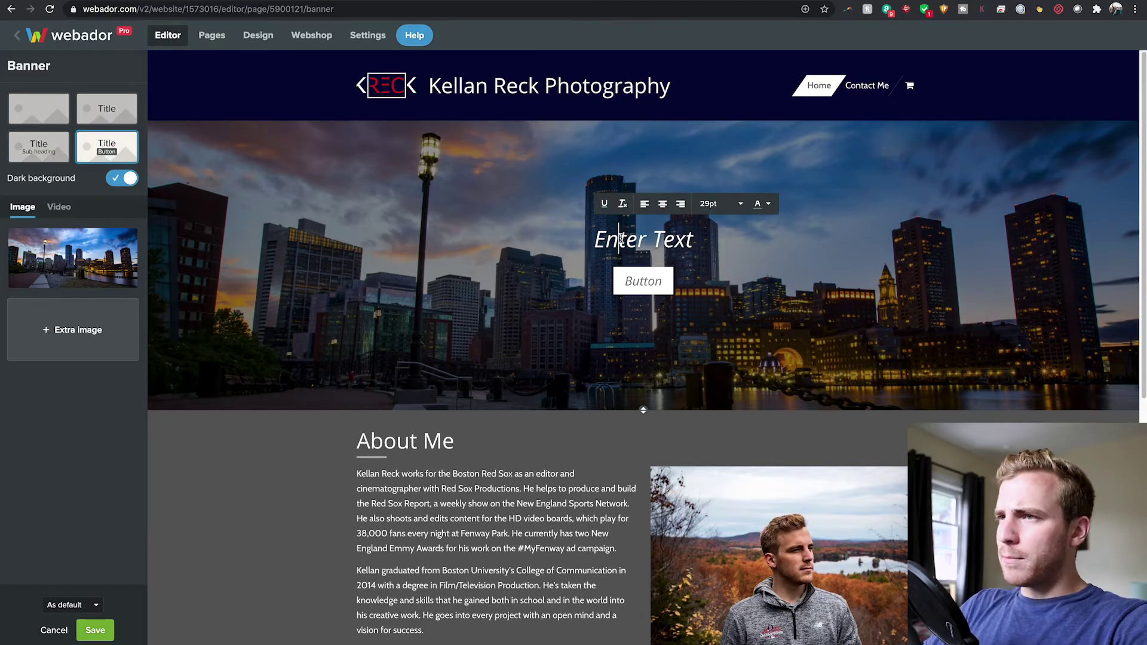
pyautogui.tripleClick(621, 239)
pyautogui.write('Tel')
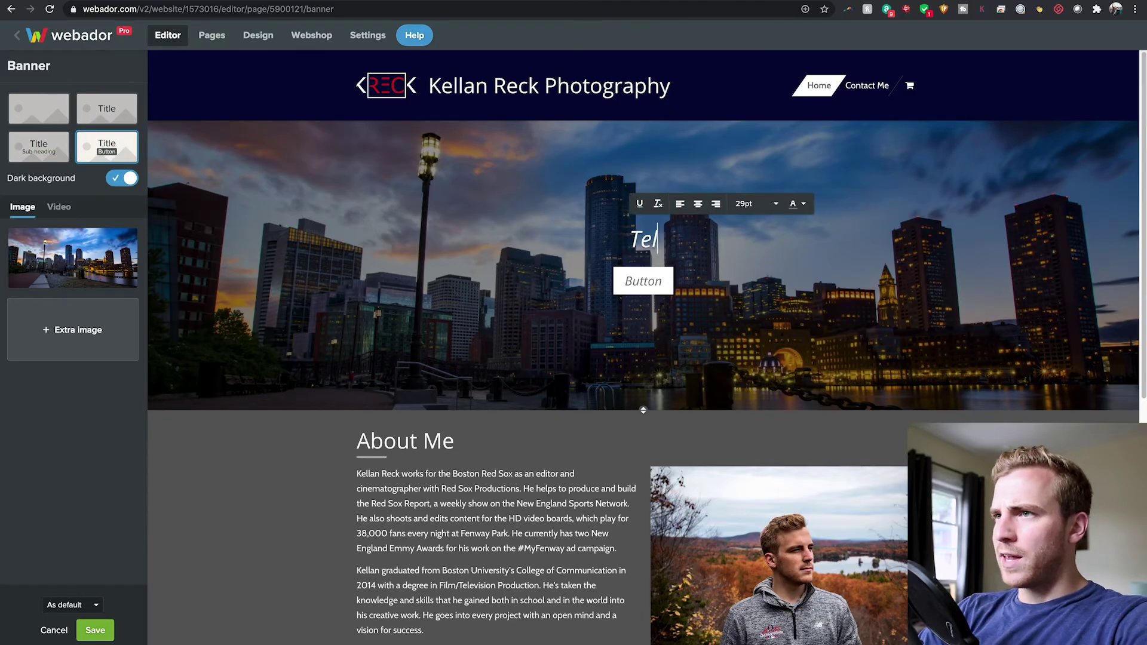
pyautogui.write('ling your story through images')
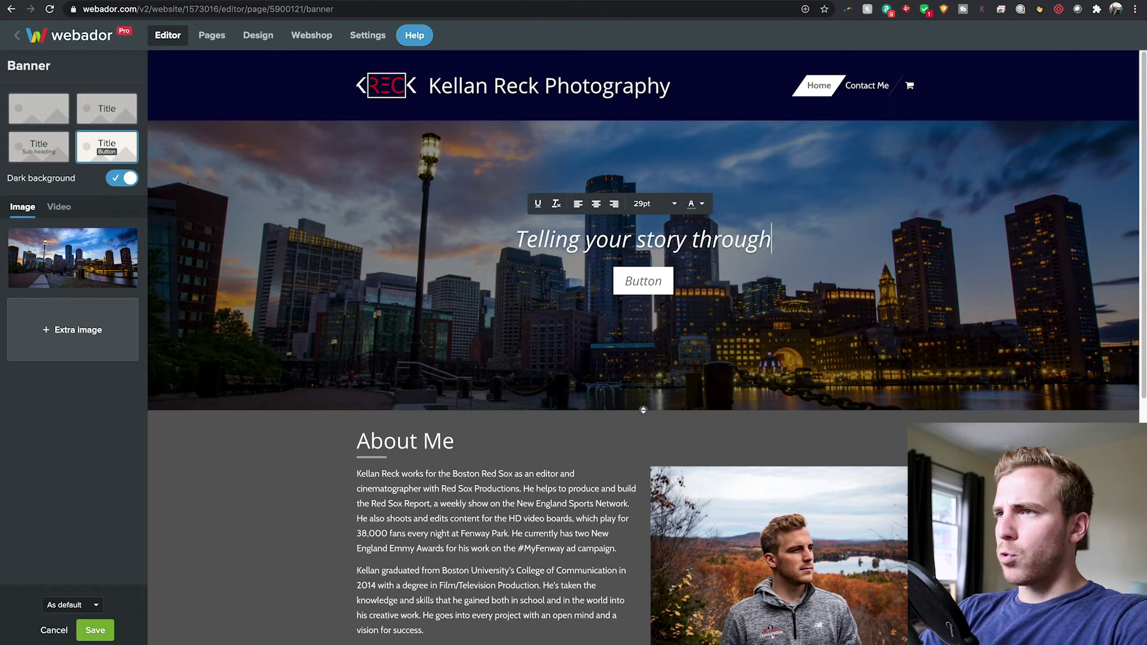
pyautogui.click(652, 288)
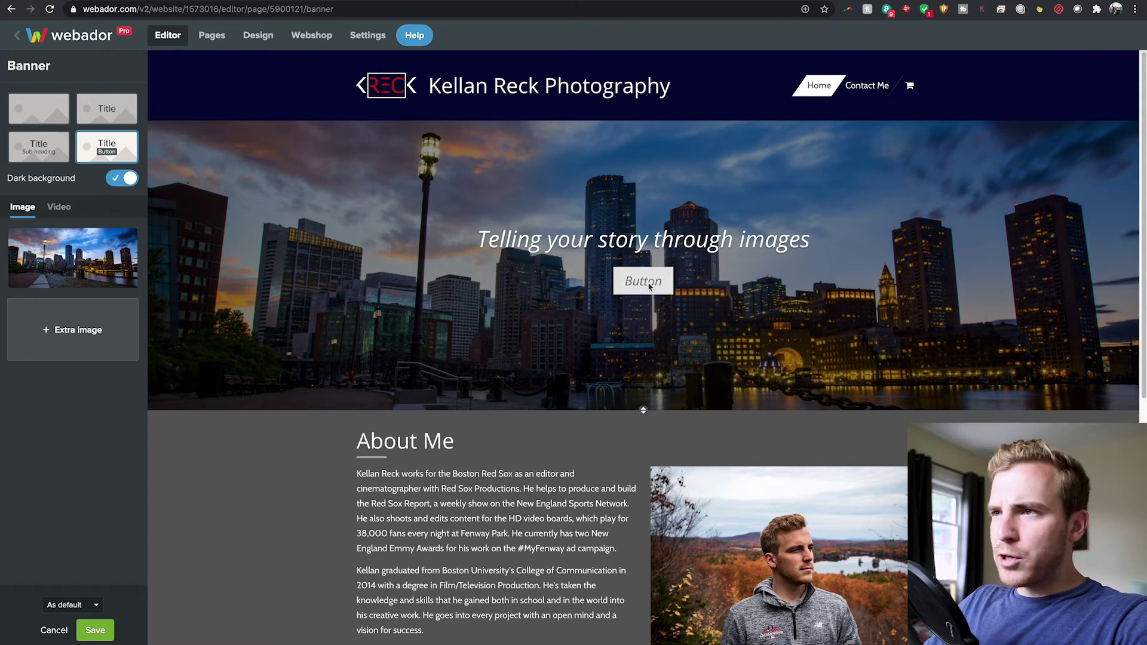
pyautogui.click(671, 299)
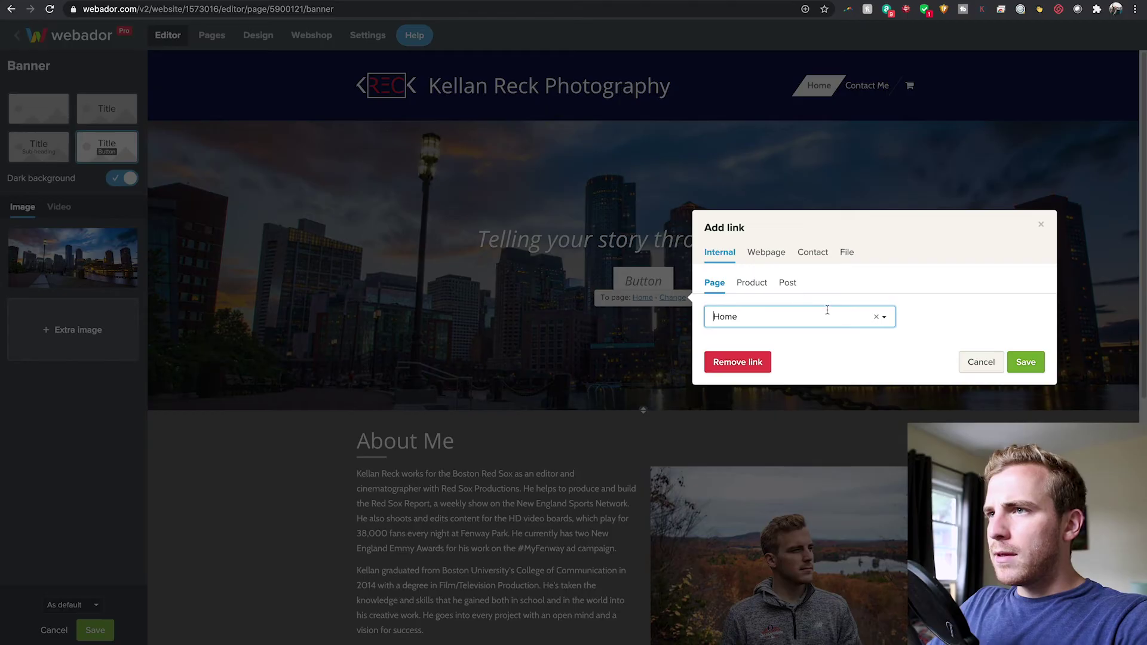
# Link the banner button to the internal Contact Me page
pyautogui.click(875, 322)
pyautogui.click(724, 357)
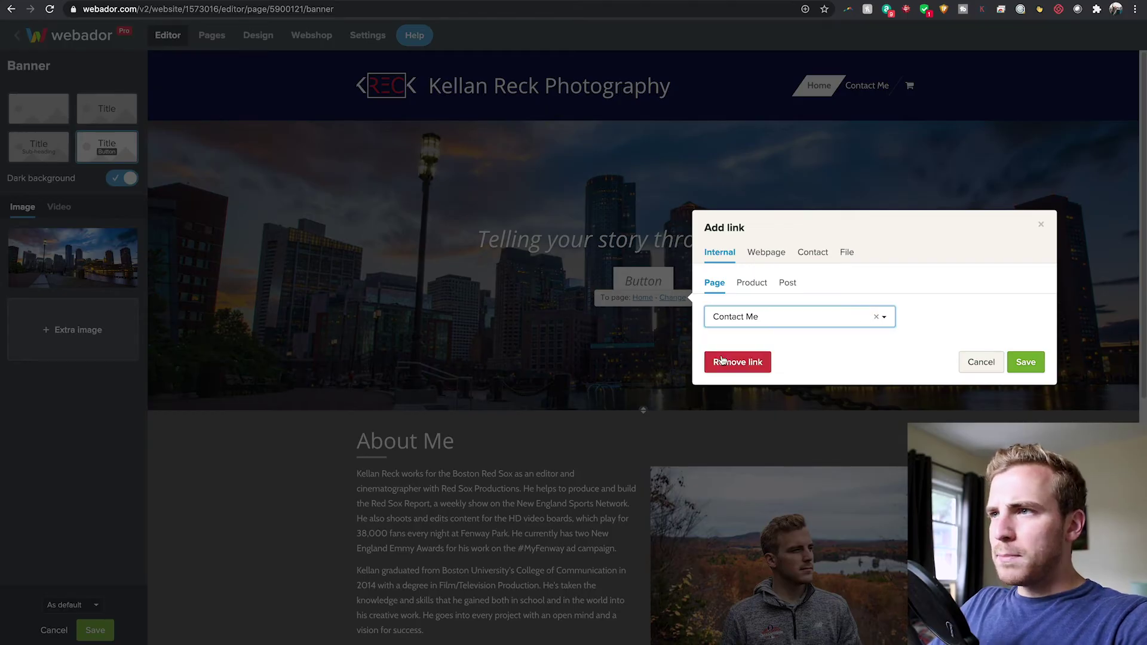
pyautogui.click(1026, 362)
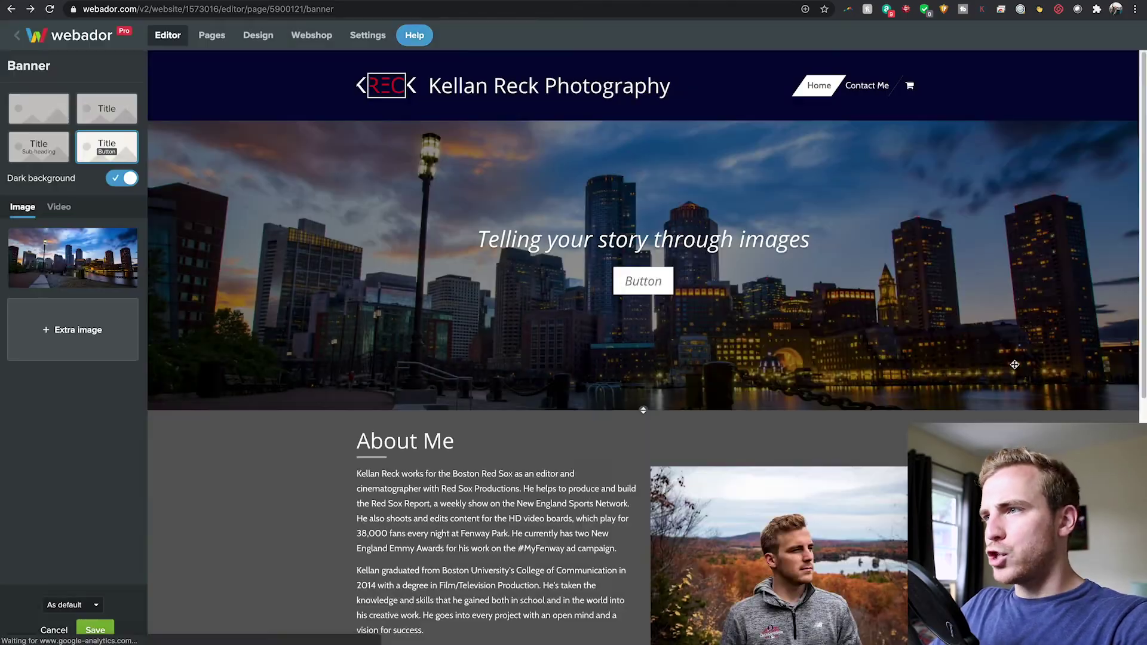
# Relabel the banner button 'Contact Me' and save the banner
pyautogui.click(639, 283)
pyautogui.doubleClick(639, 283)
pyautogui.write('Co')
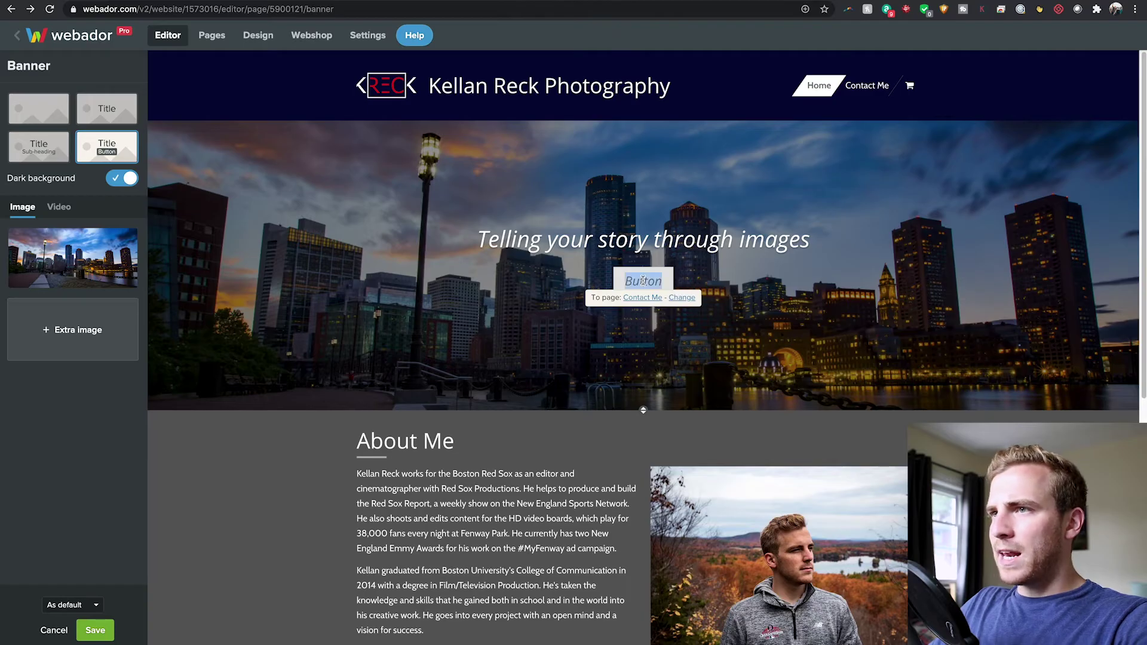
pyautogui.write('ntact Me')
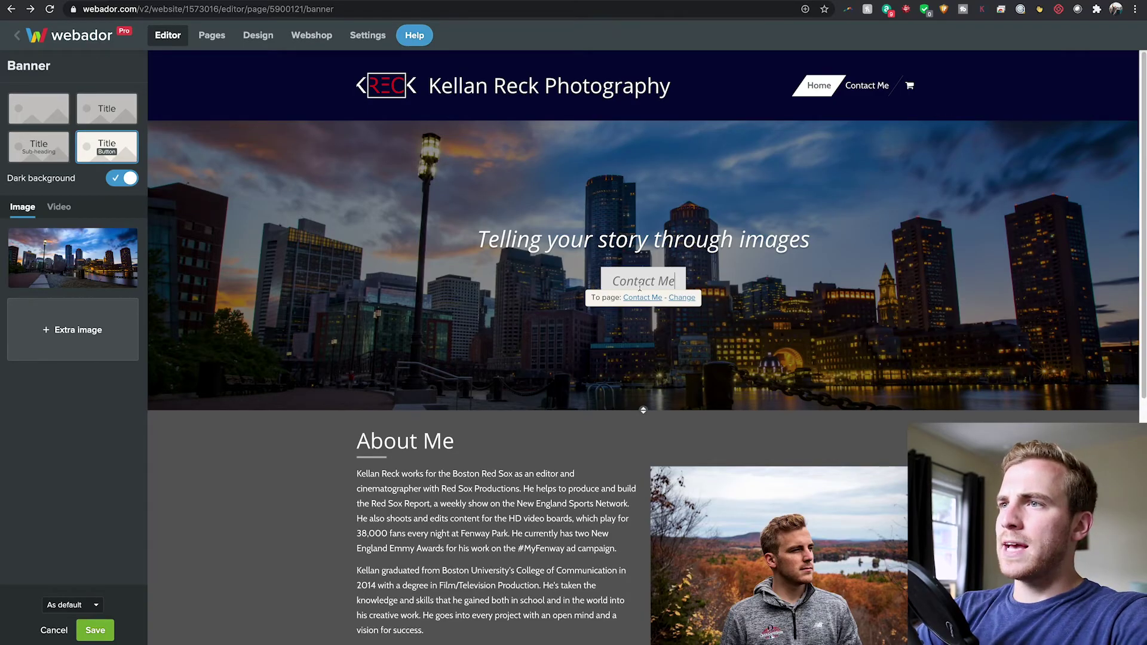
pyautogui.click(803, 377)
pyautogui.click(113, 631)
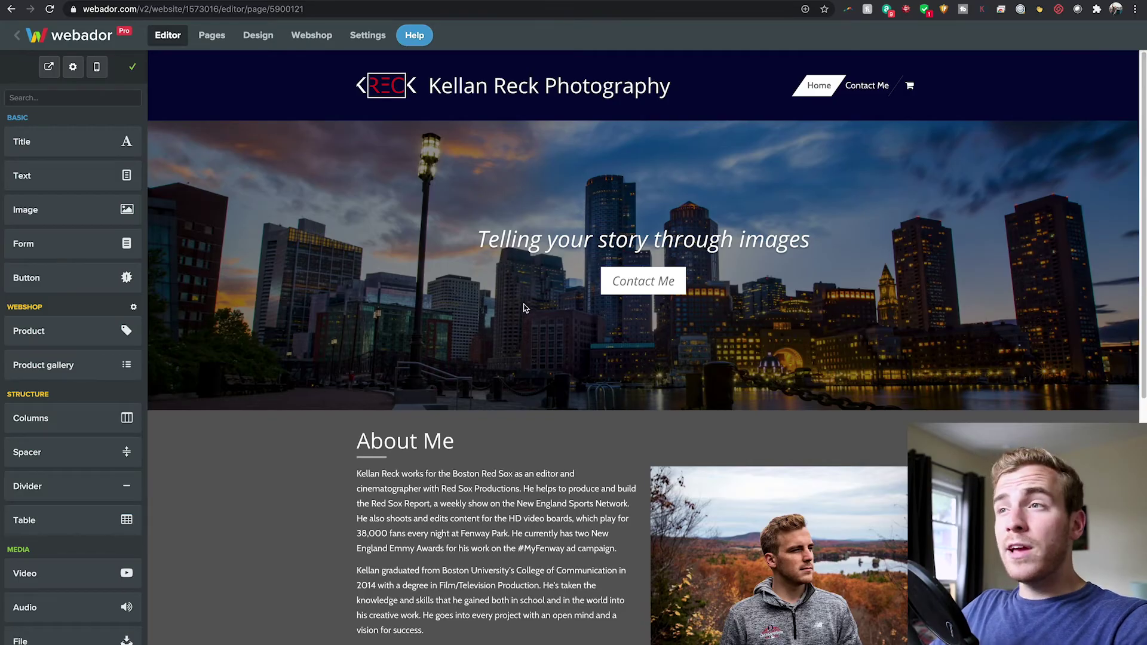
pyautogui.click(49, 66)
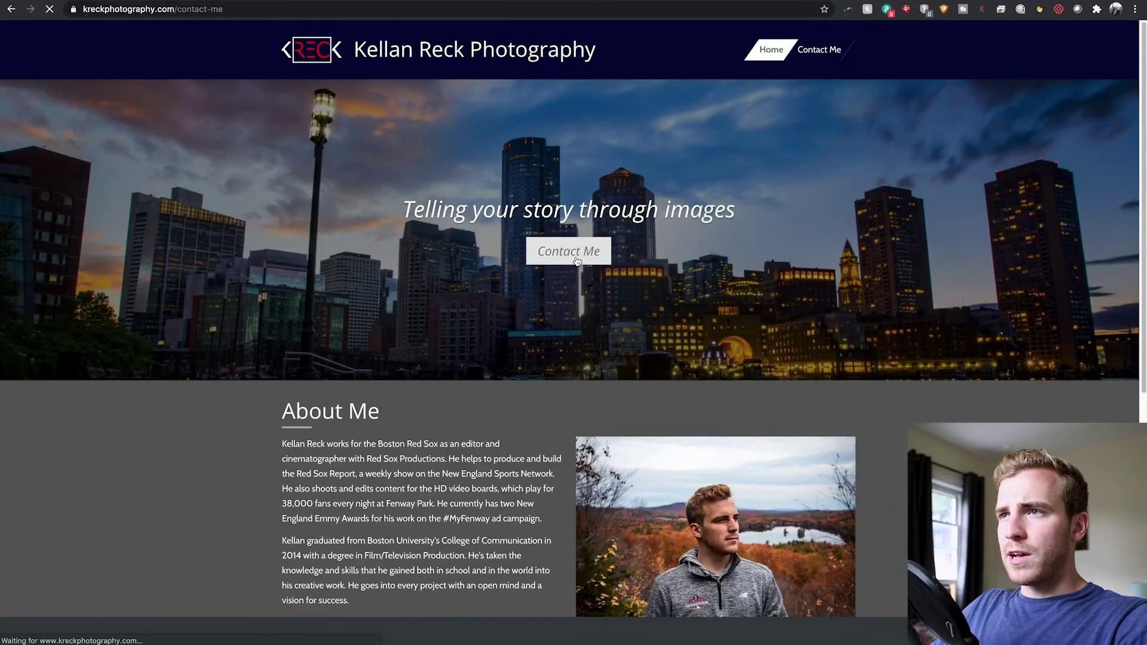
pyautogui.click(572, 253)
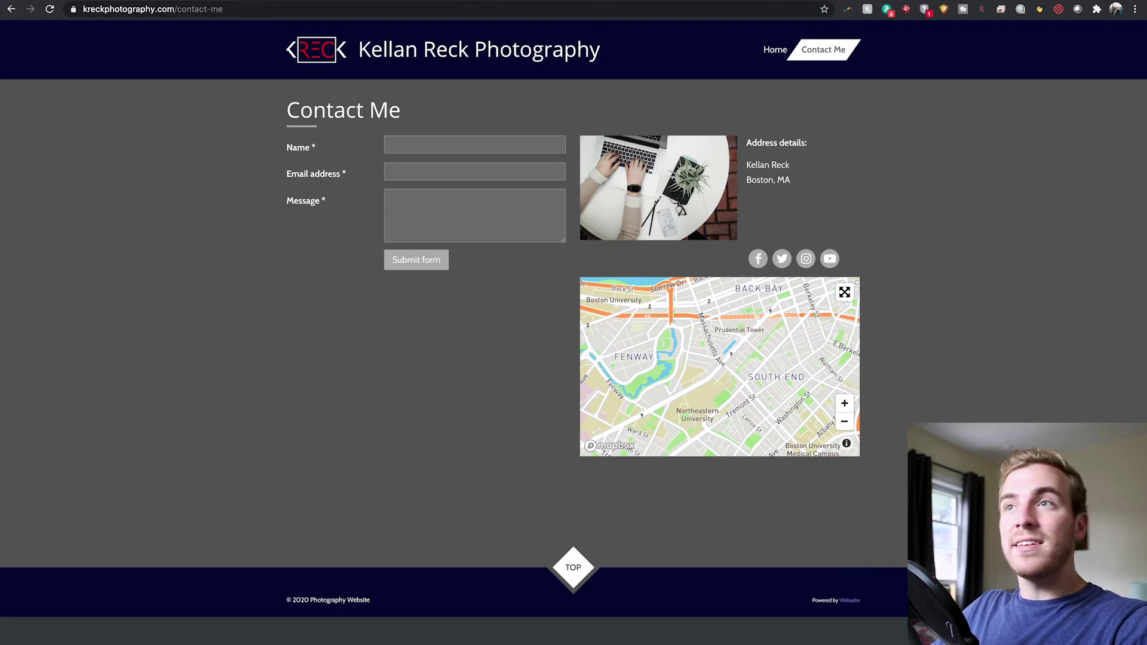
pyautogui.hotkey('ctrl', 'w')
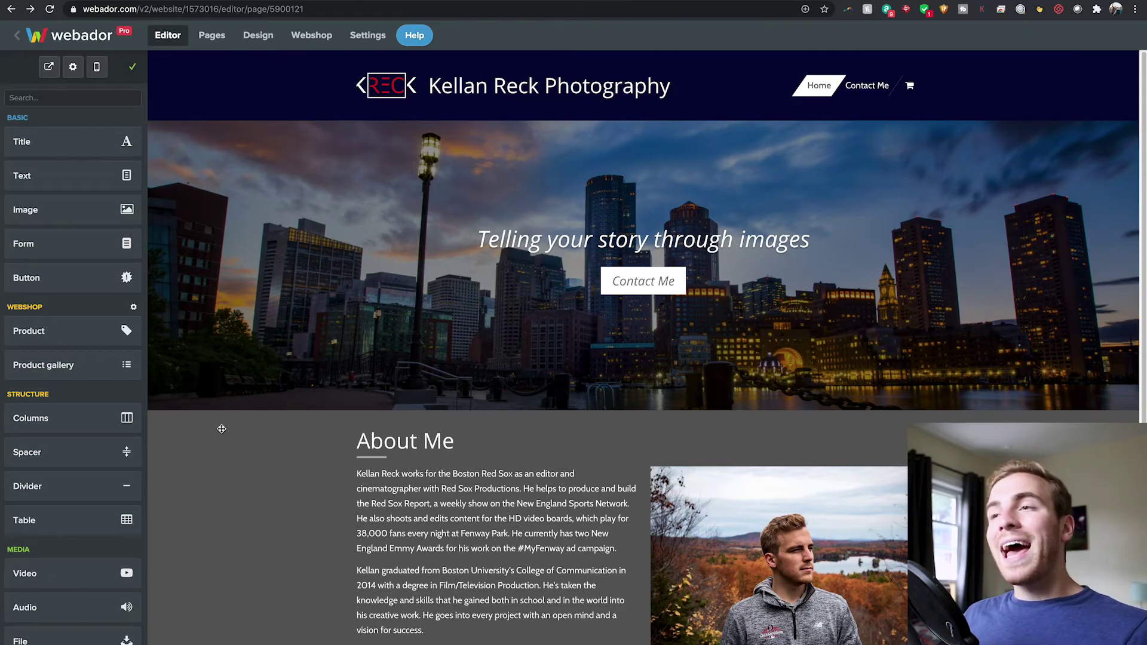
# In the Webshop area, browse Customers and Products, then open General webshop settings
pyautogui.click(310, 40)
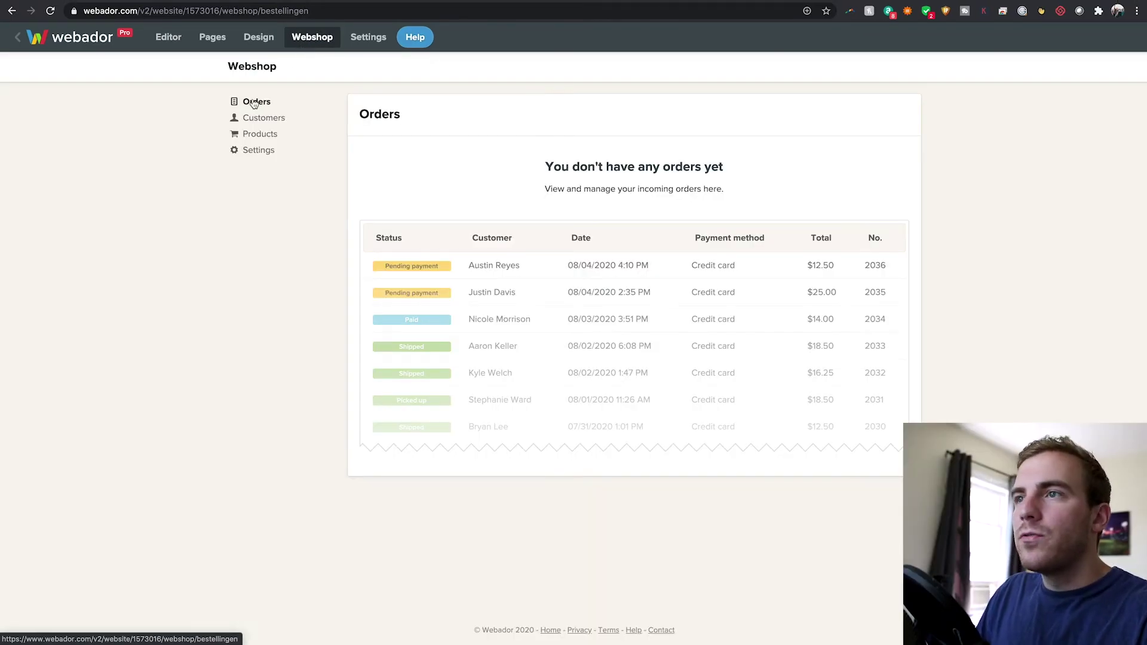
pyautogui.click(262, 117)
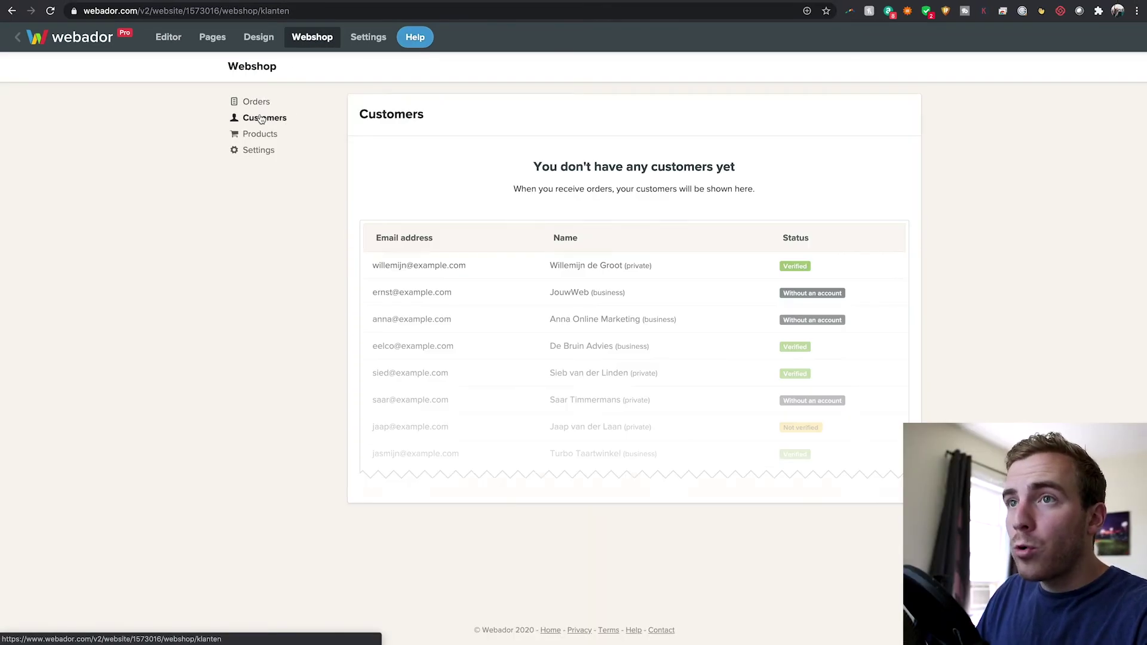
pyautogui.click(257, 134)
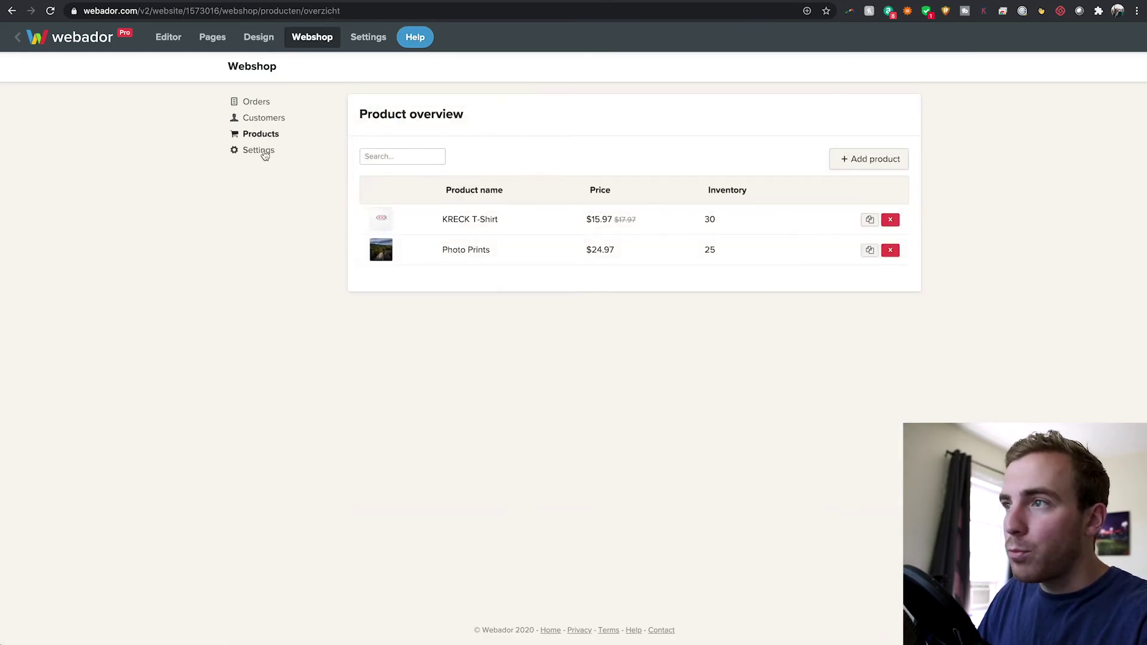
pyautogui.click(263, 152)
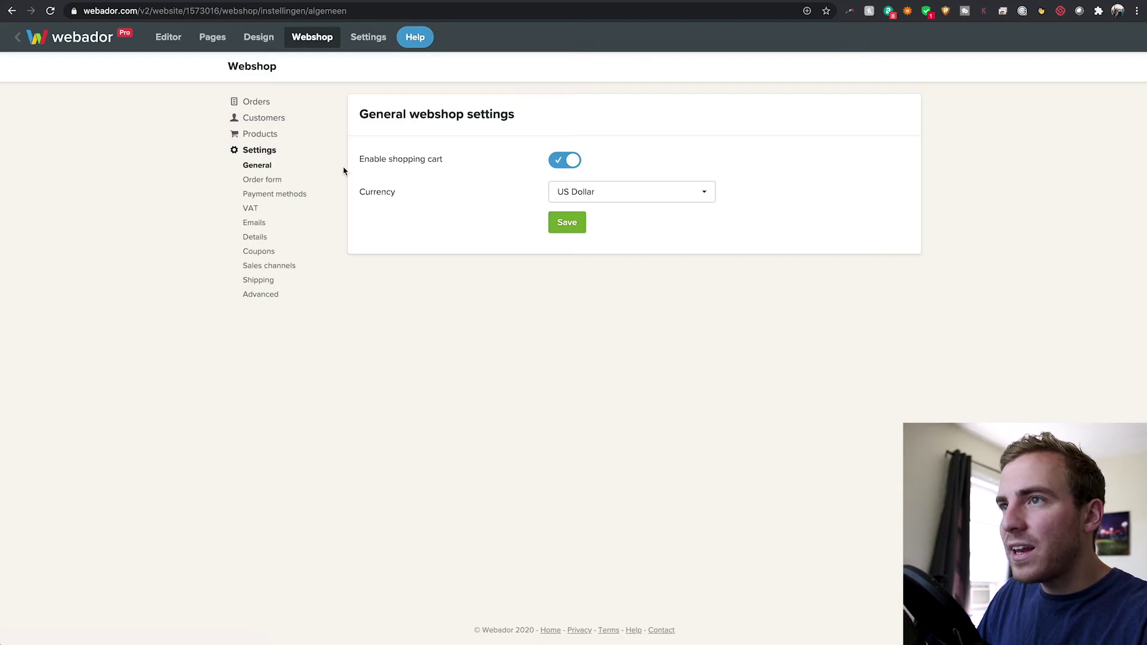
# Keep US Dollar as currency, check order form settings, and leave bank transfer in advance off
pyautogui.click(636, 192)
pyautogui.click(469, 195)
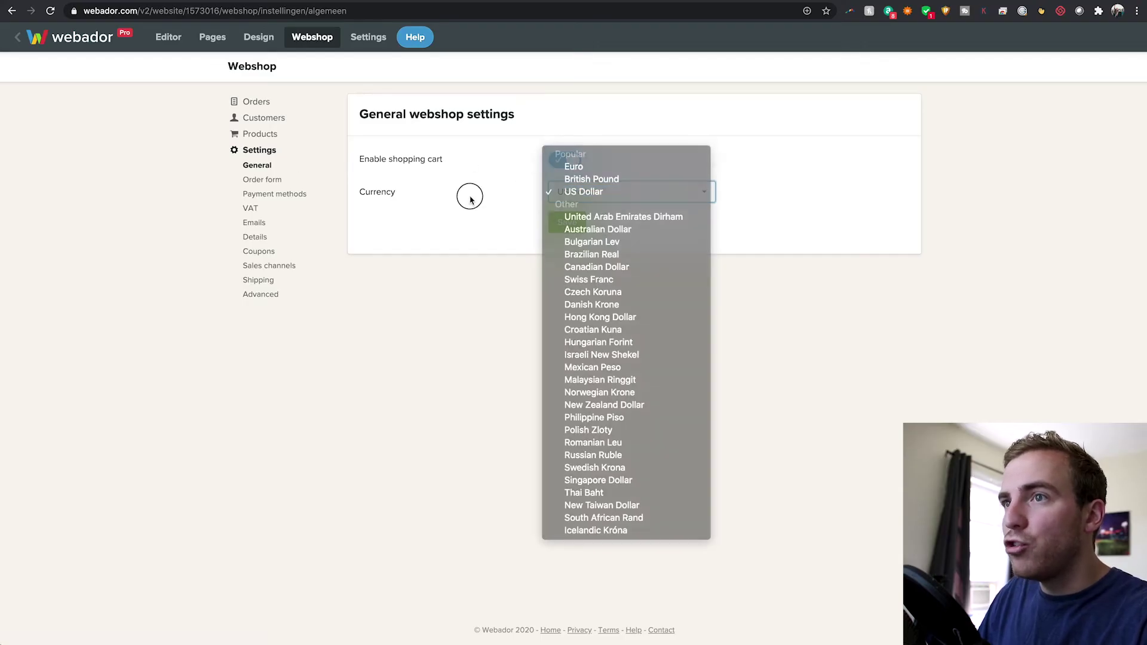
pyautogui.click(263, 179)
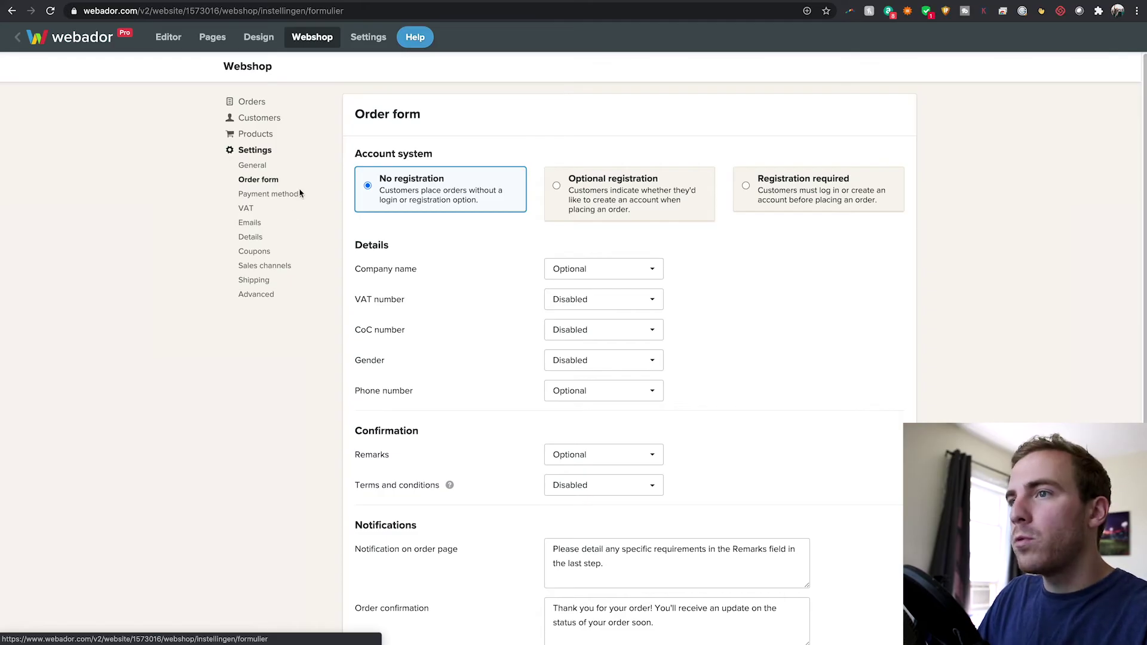
pyautogui.click(261, 195)
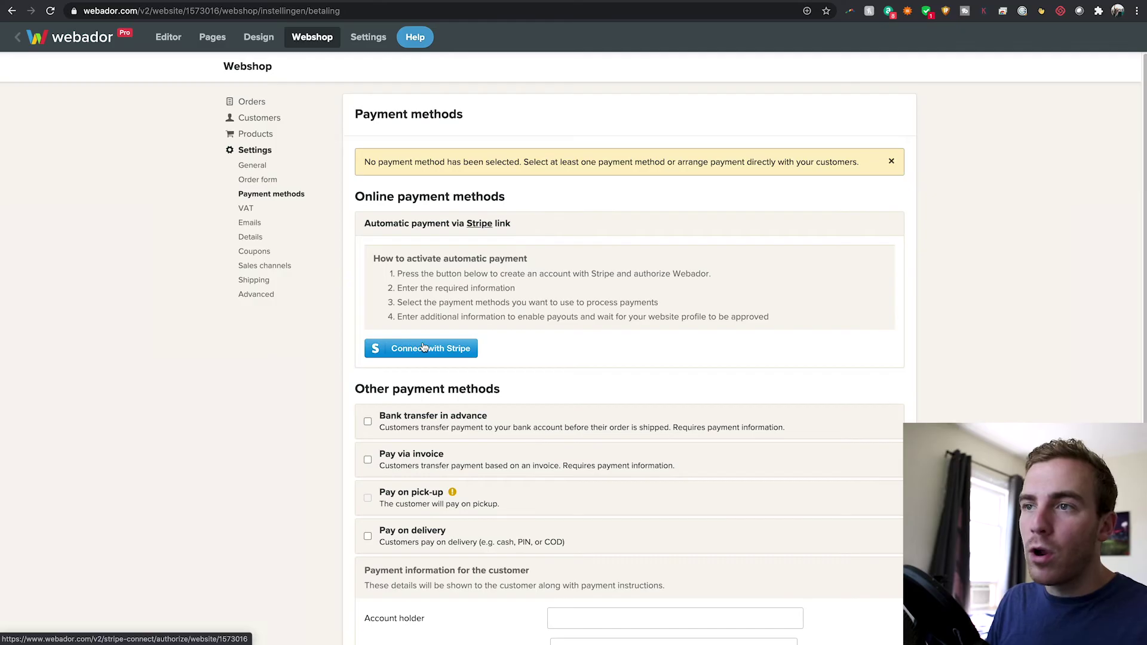
pyautogui.scroll(-2, 628, 363)
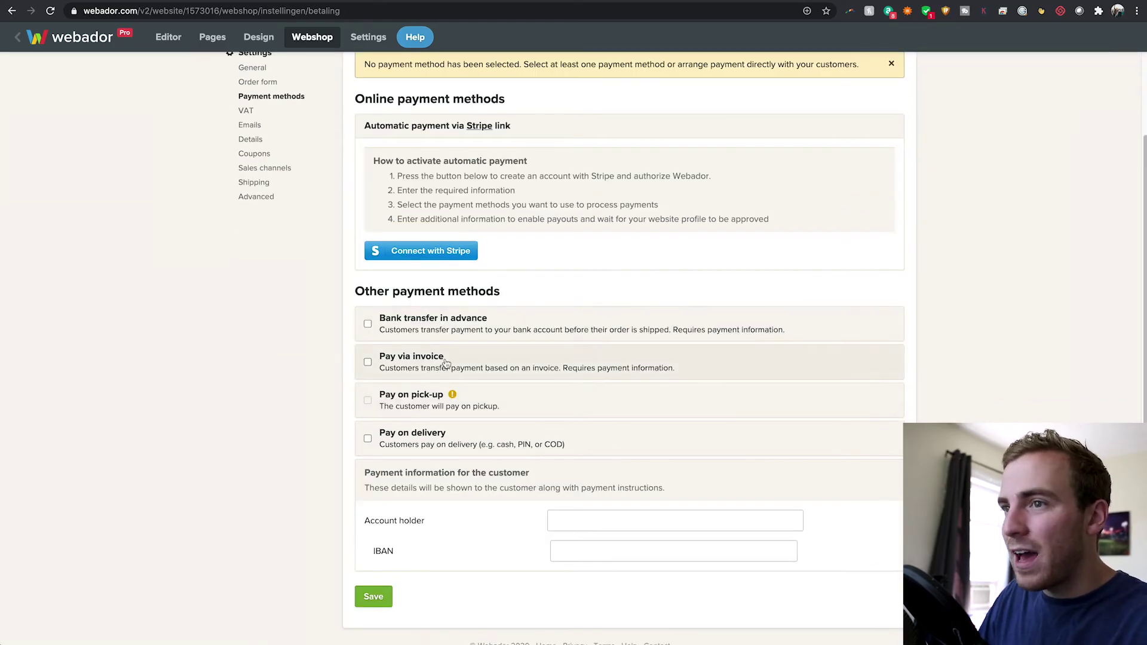
pyautogui.scroll(-1, 436, 326)
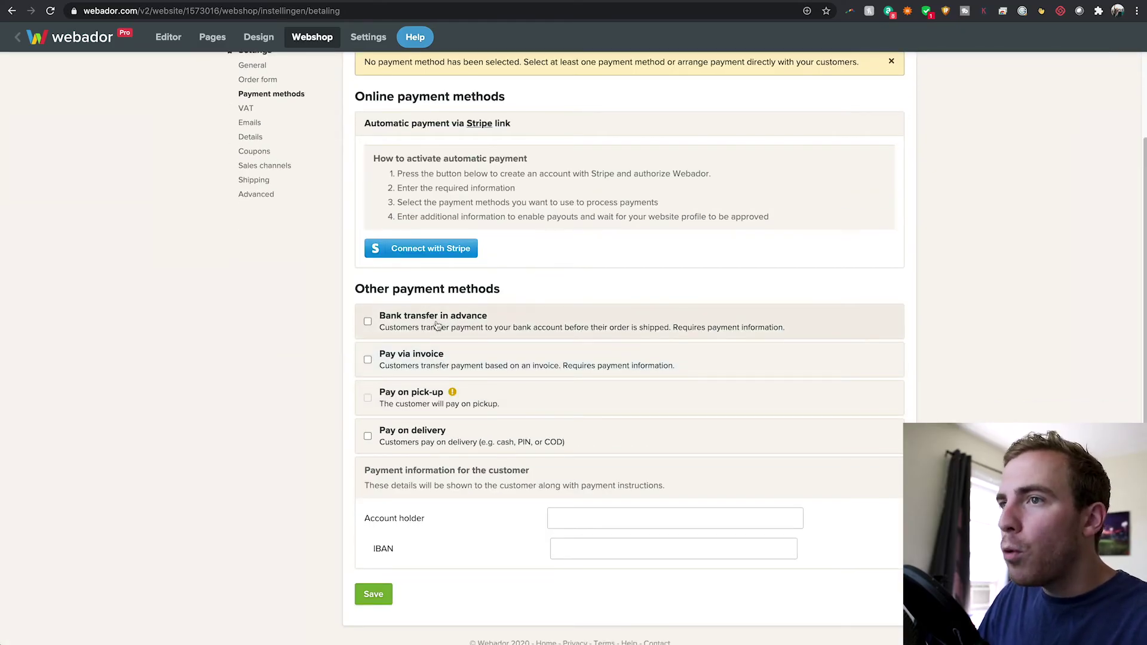
pyautogui.click(480, 329)
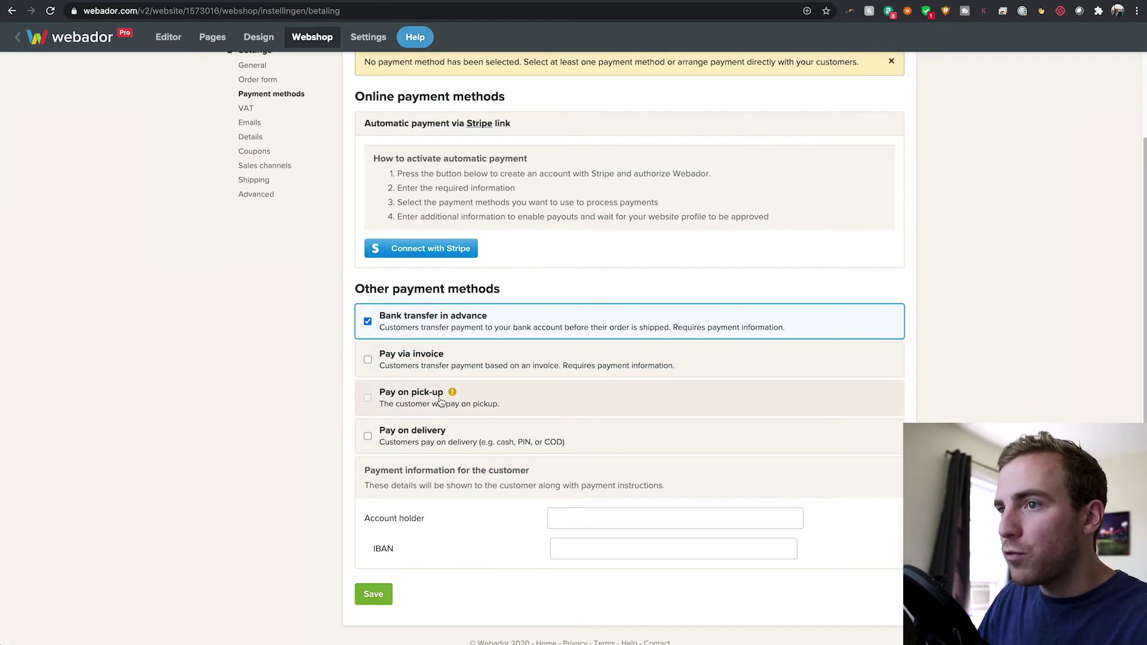
pyautogui.click(408, 334)
pyautogui.scroll(-1, 515, 532)
pyautogui.scroll(3, 507, 514)
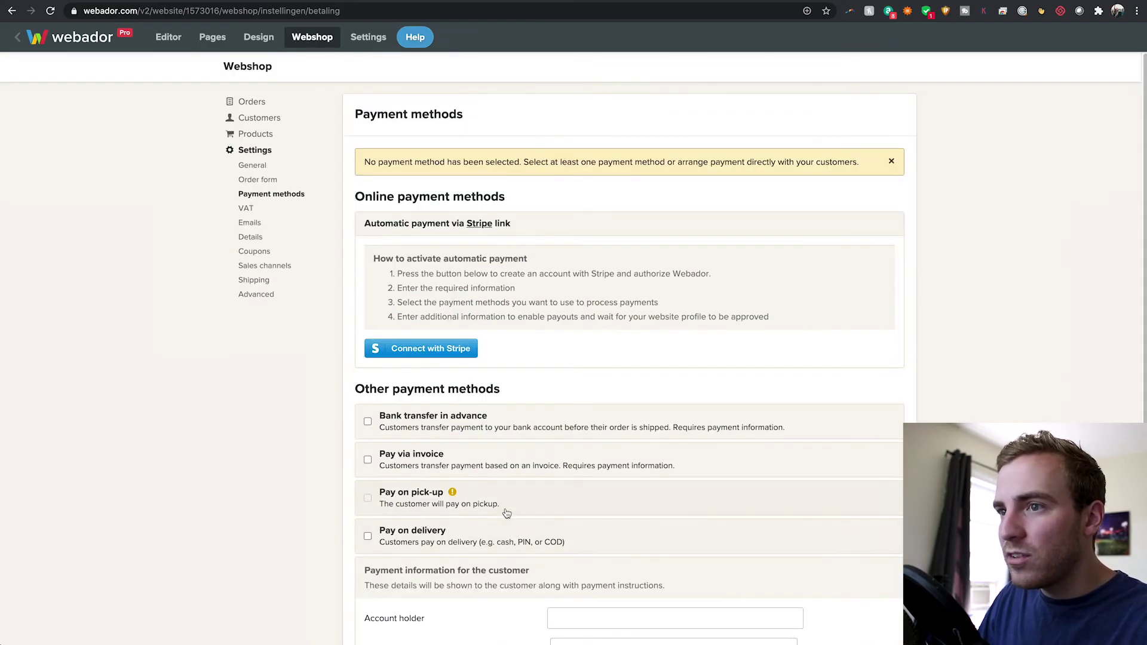
# Look through the VAT, Emails, Coupons, Shipping and Advanced webshop settings pages
pyautogui.click(247, 209)
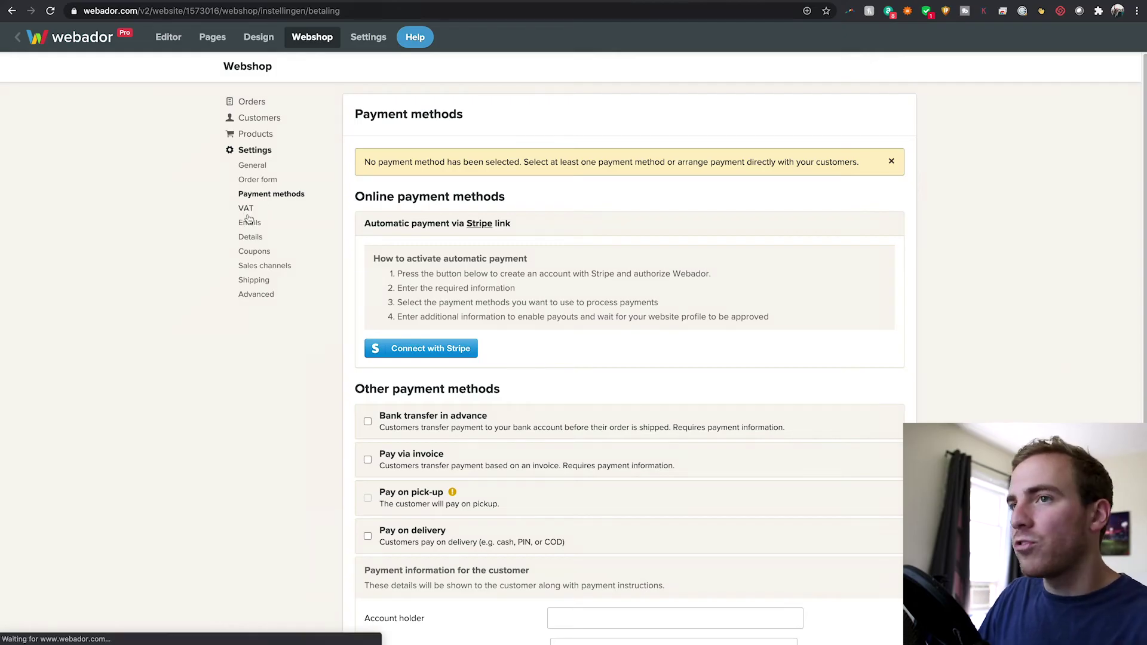
pyautogui.click(248, 225)
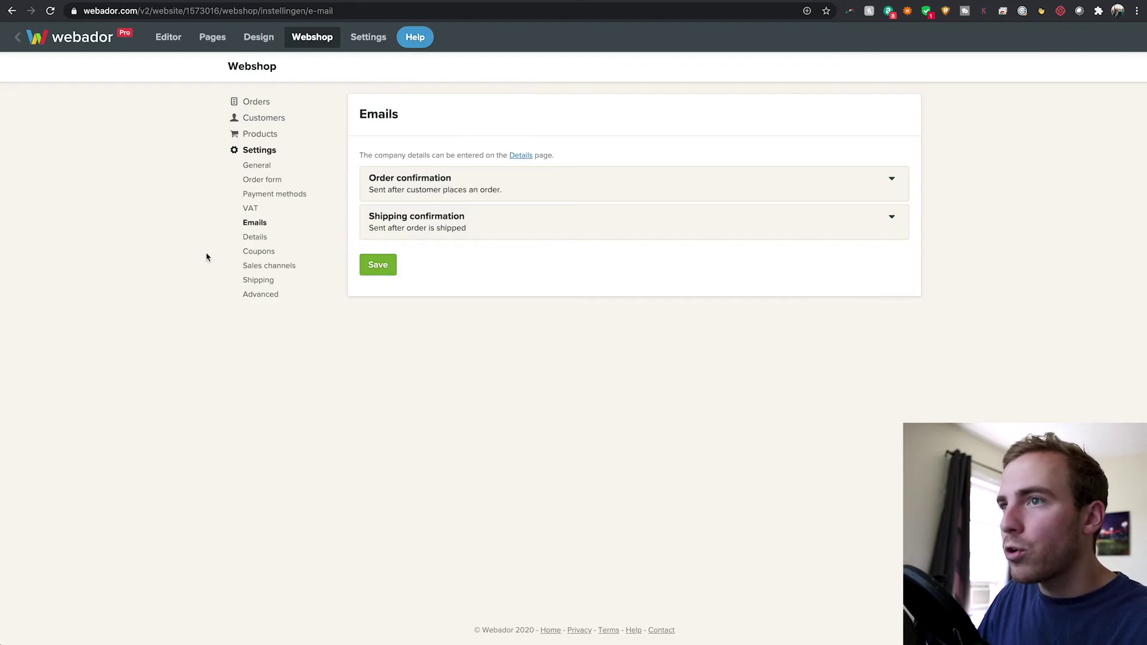
pyautogui.click(255, 251)
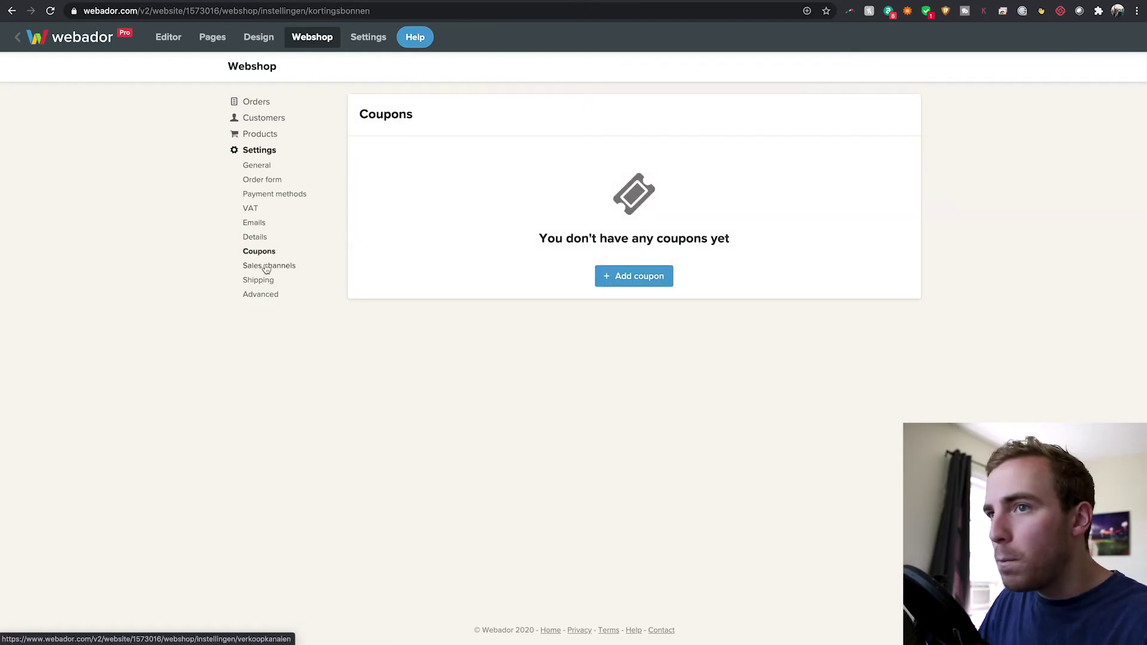
pyautogui.click(261, 280)
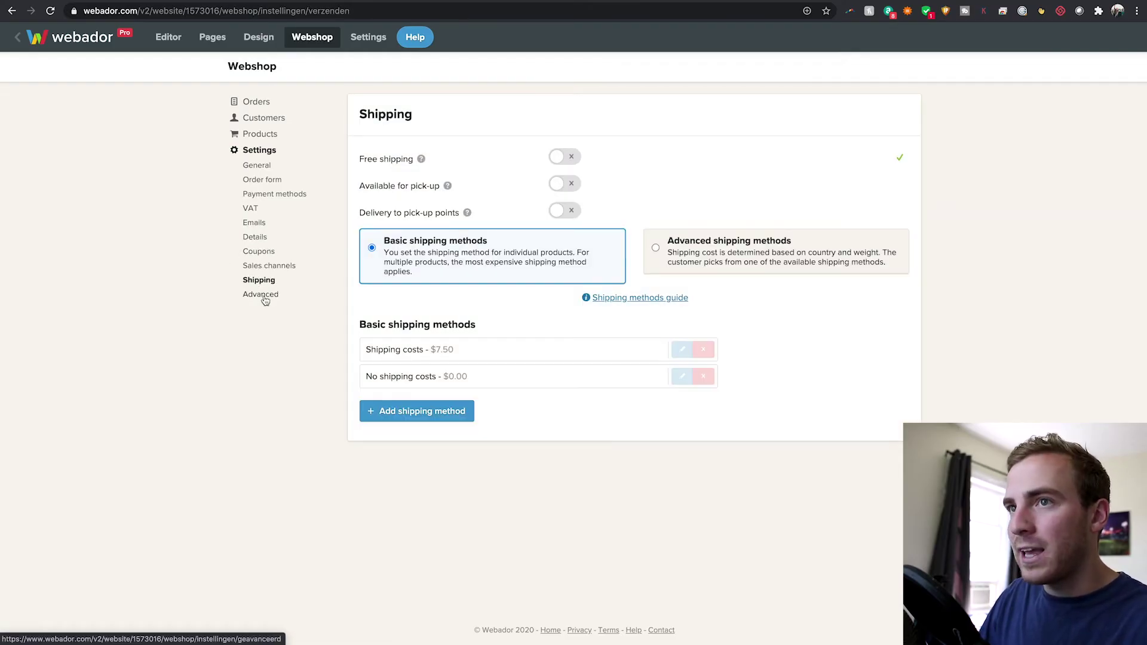
pyautogui.click(262, 296)
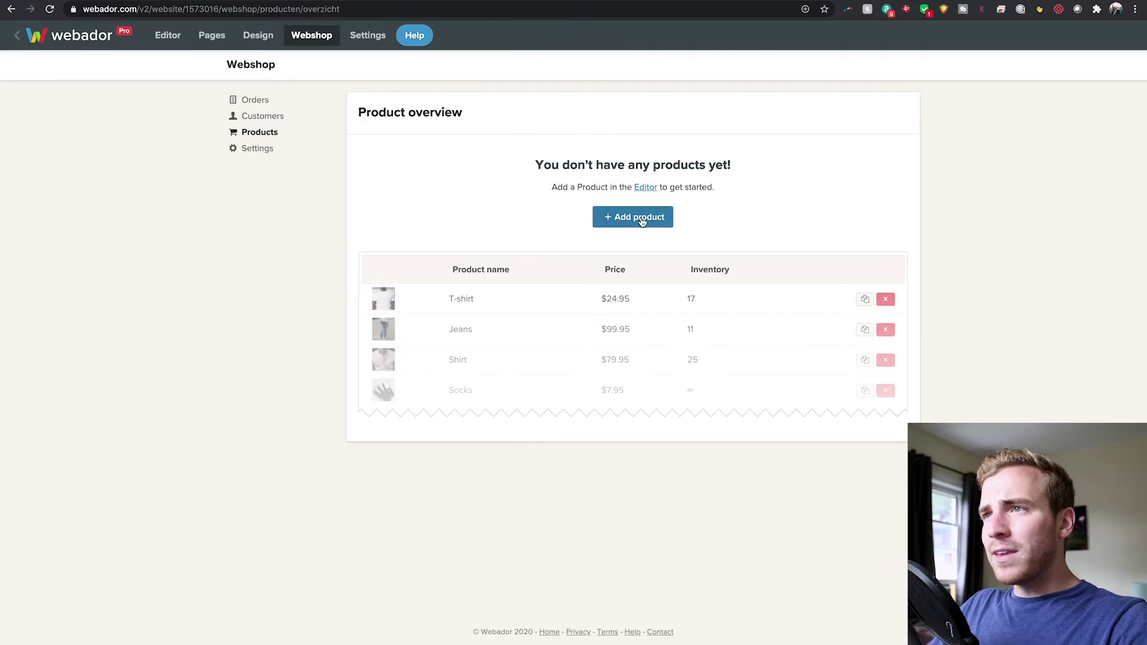
# Start a new 'KRECK T-Shirt' product and upload the Shirt Example.png image
pyautogui.click(633, 216)
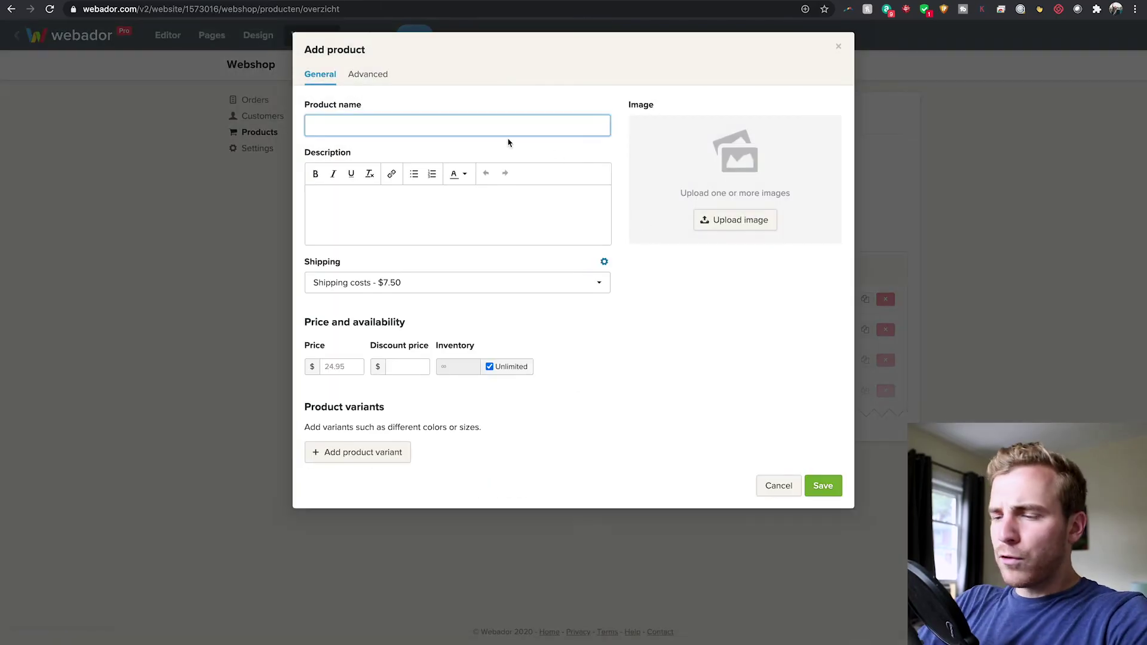
pyautogui.write('KRECK T-Shirt')
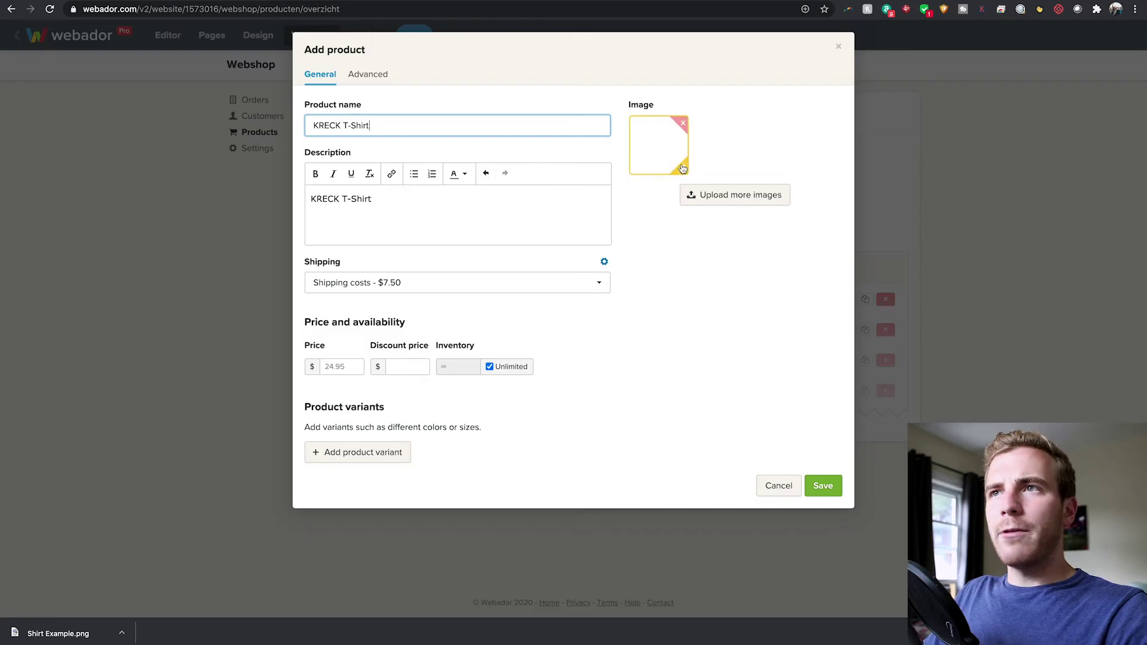
pyautogui.click(716, 201)
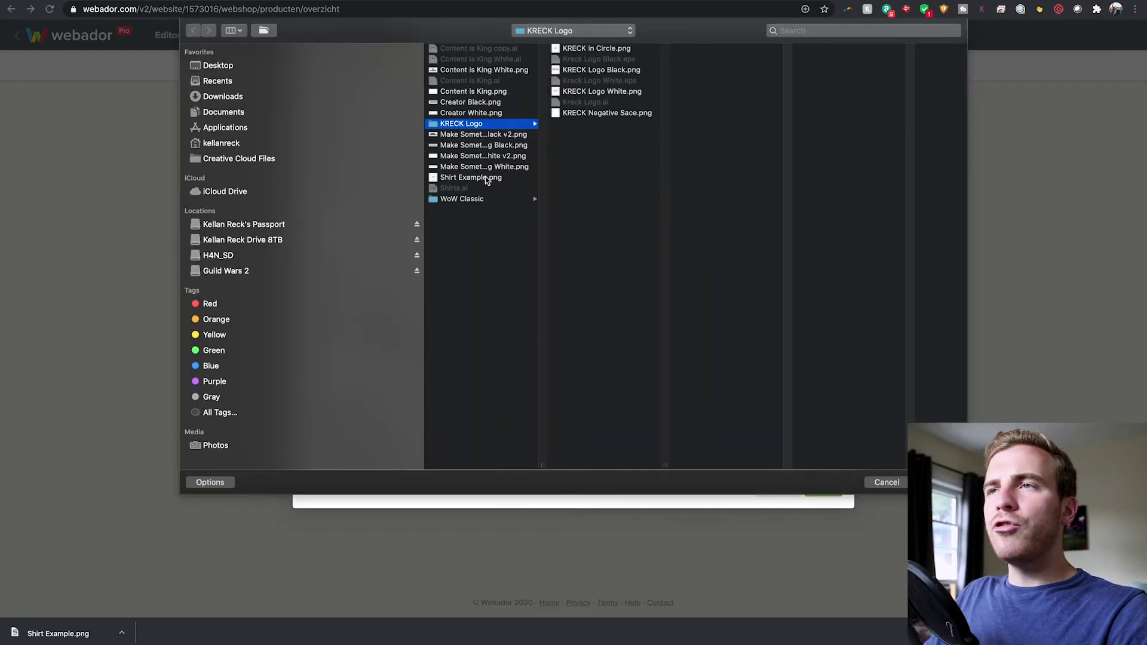
pyautogui.click(545, 286)
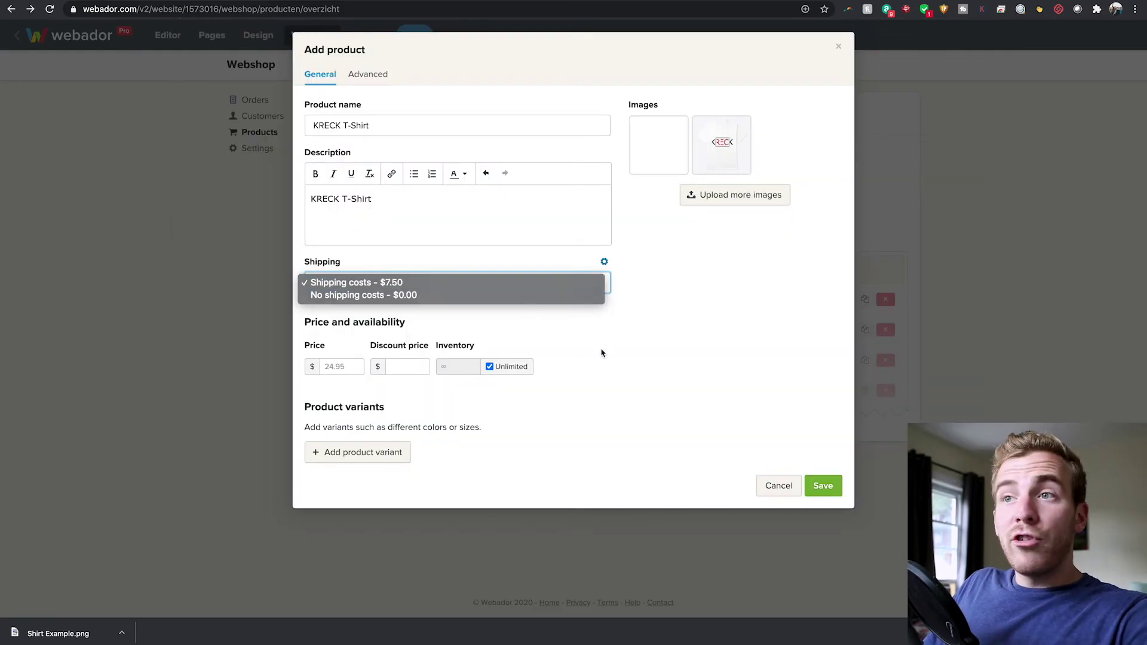
# Set the T-shirt price from $17.97 and limit its inventory to 30
pyautogui.click(333, 367)
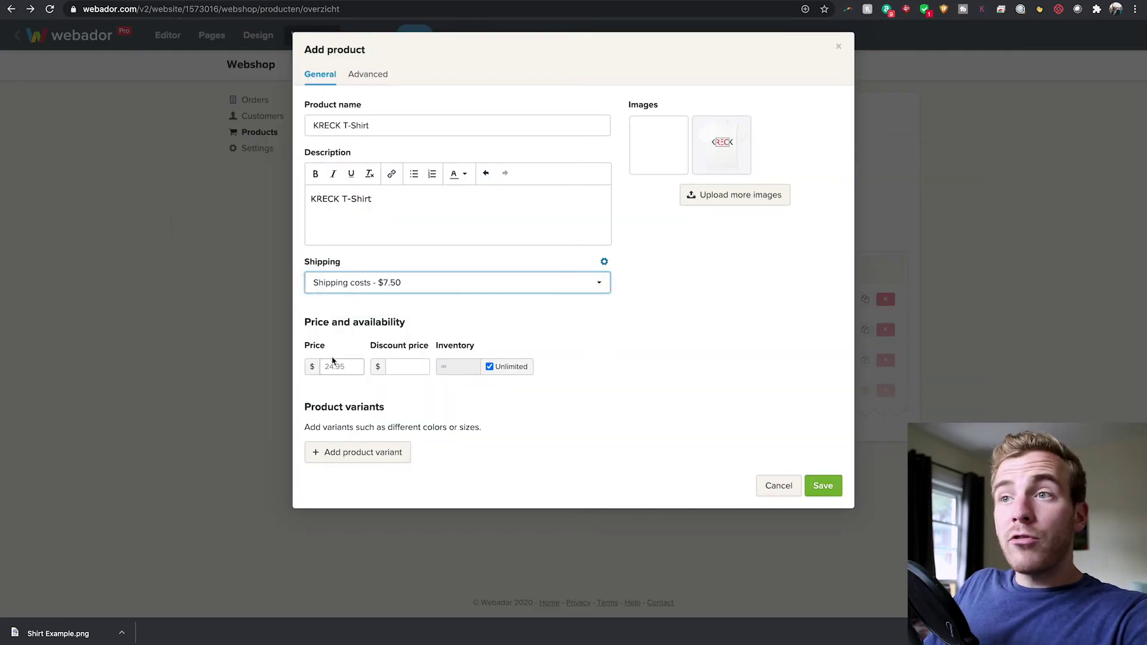
pyautogui.write('17.97')
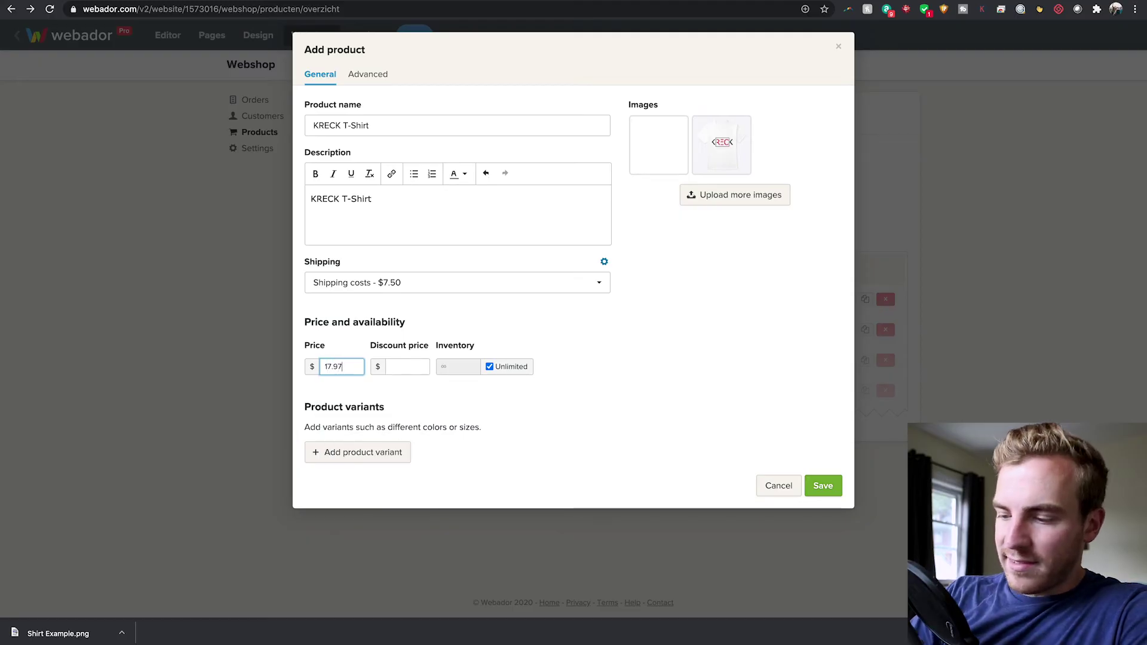
pyautogui.click(494, 371)
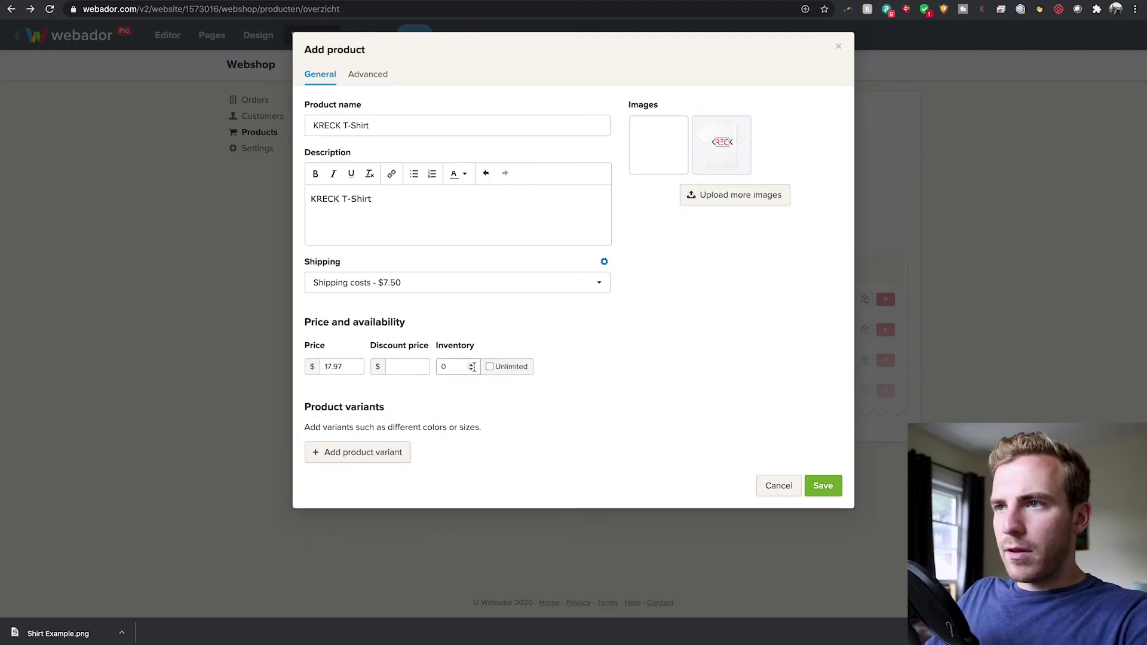
pyautogui.click(469, 368)
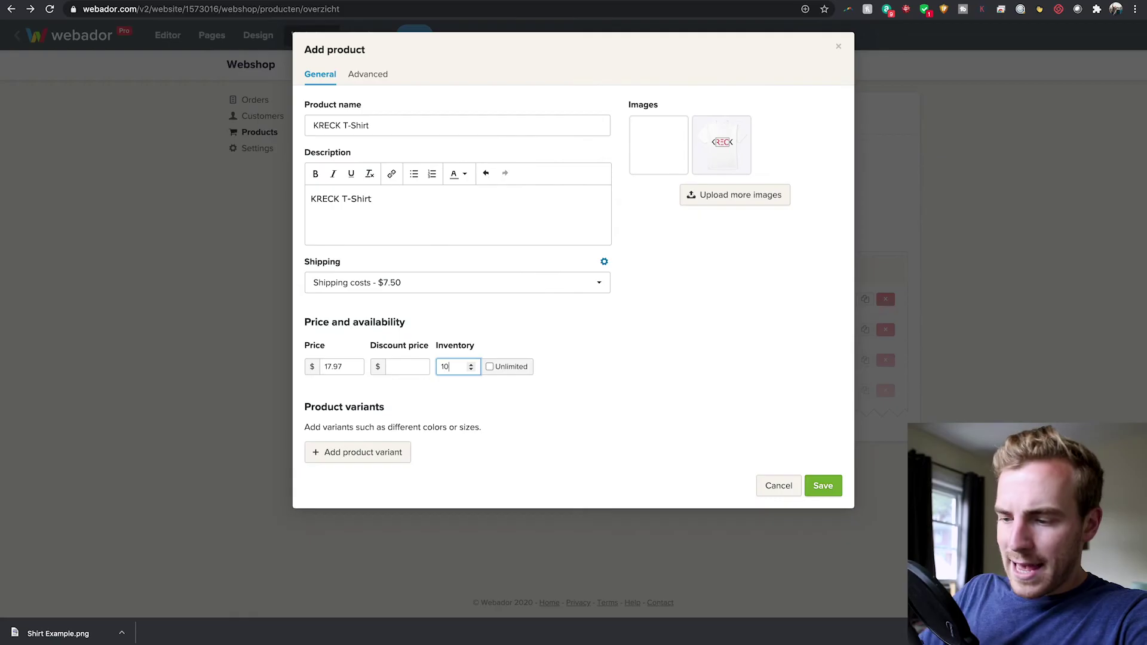
pyautogui.click(651, 389)
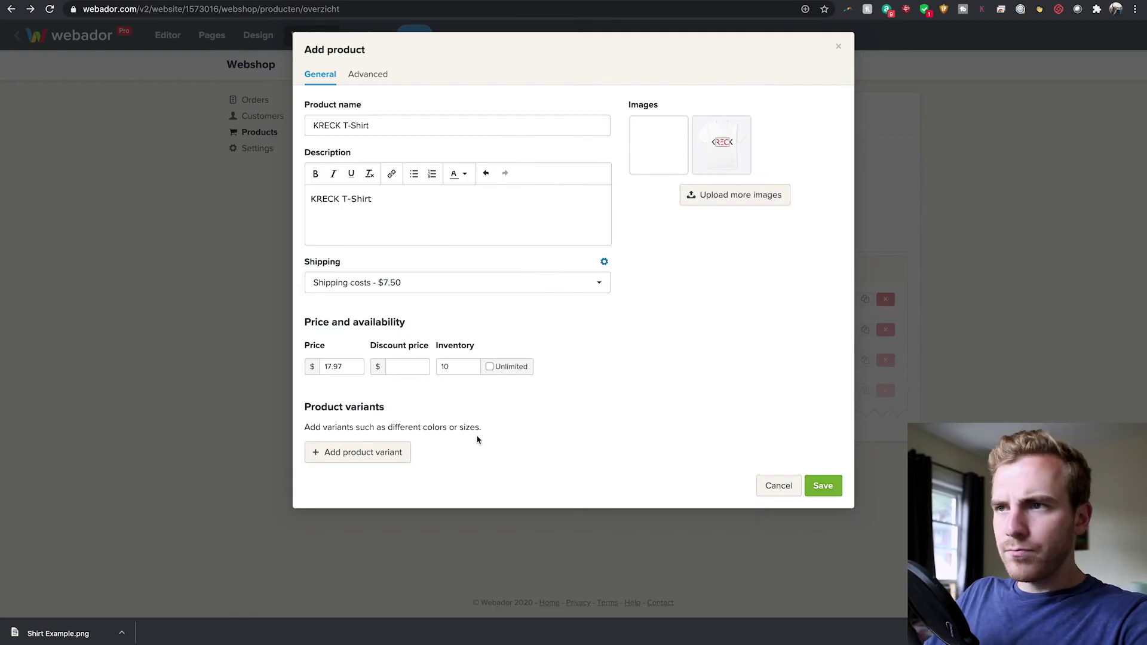
# Add a Size variant with Large, Medium and Small options and save it
pyautogui.click(374, 458)
pyautogui.write('Size')
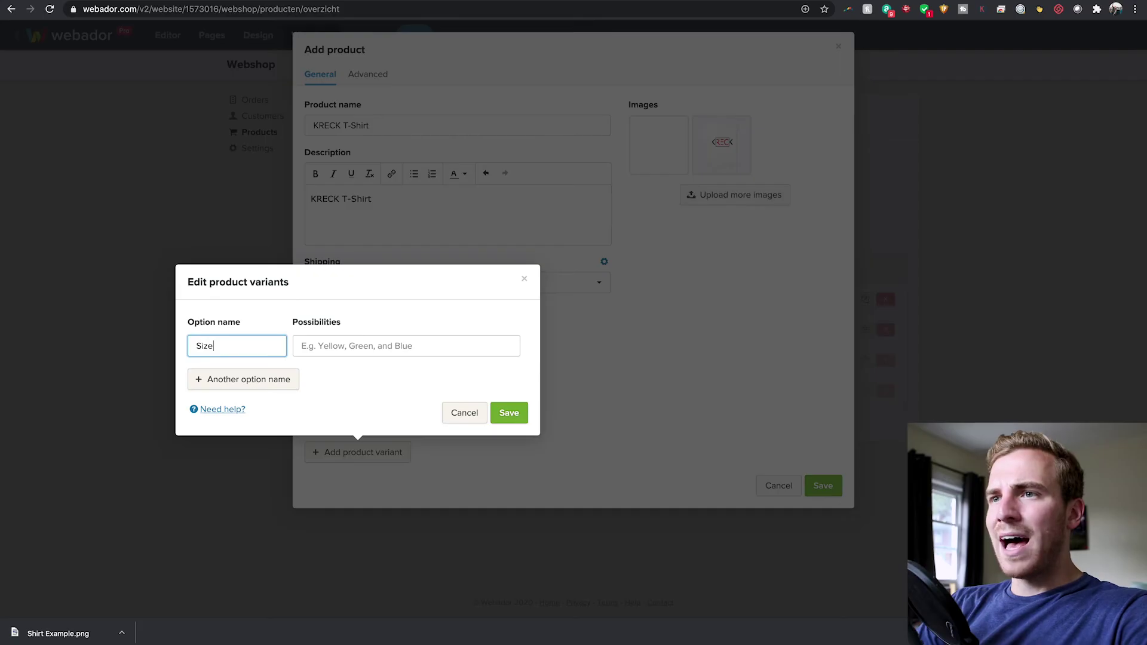
pyautogui.click(366, 350)
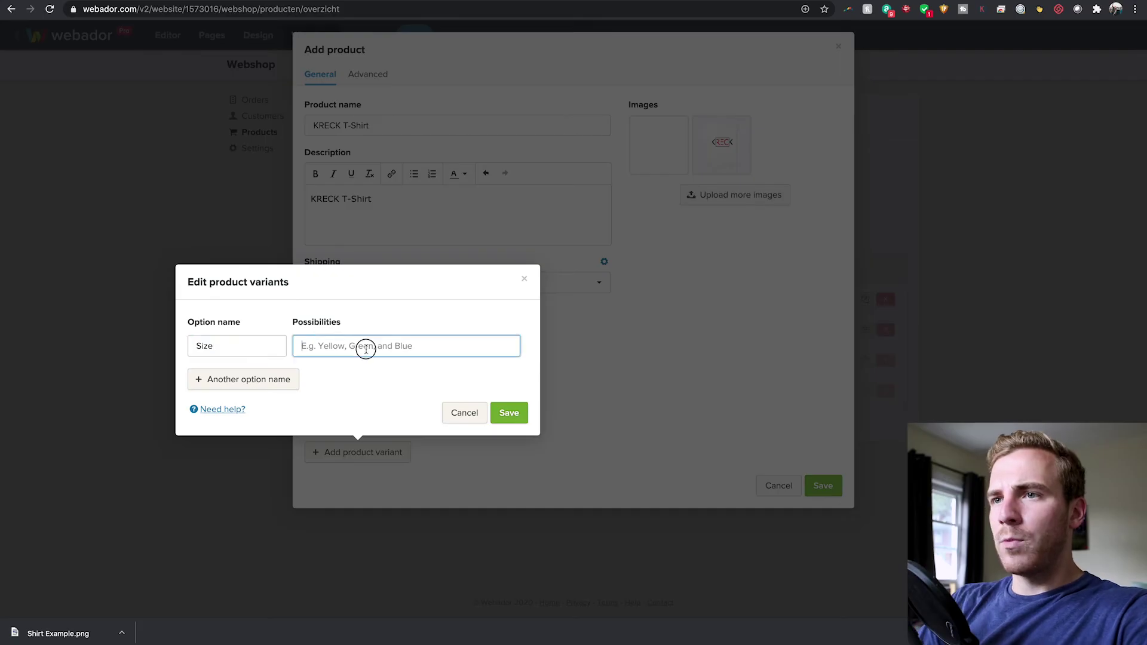
pyautogui.write('Large')
pyautogui.press('Return')
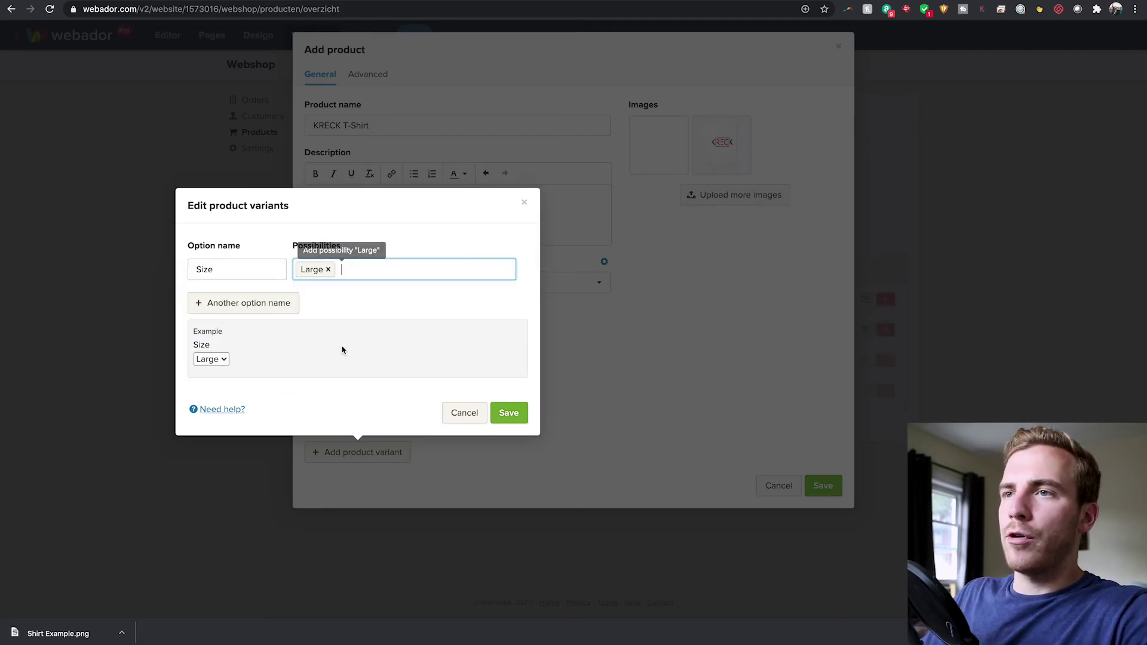
pyautogui.write('Medim')
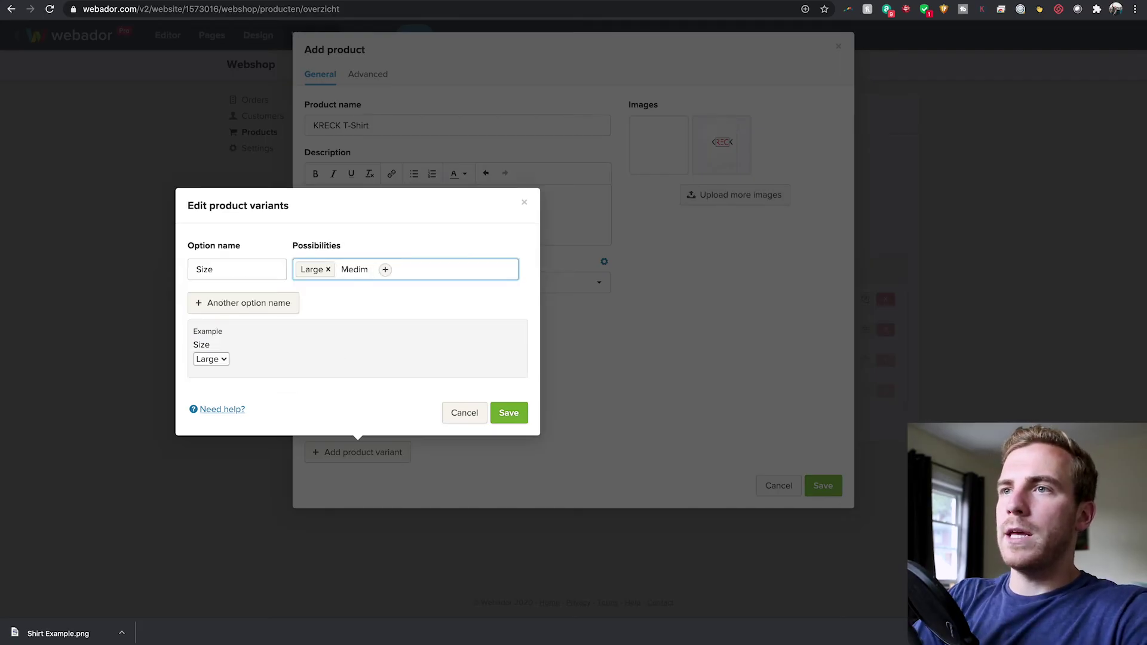
pyautogui.click(389, 270)
pyautogui.write('Small')
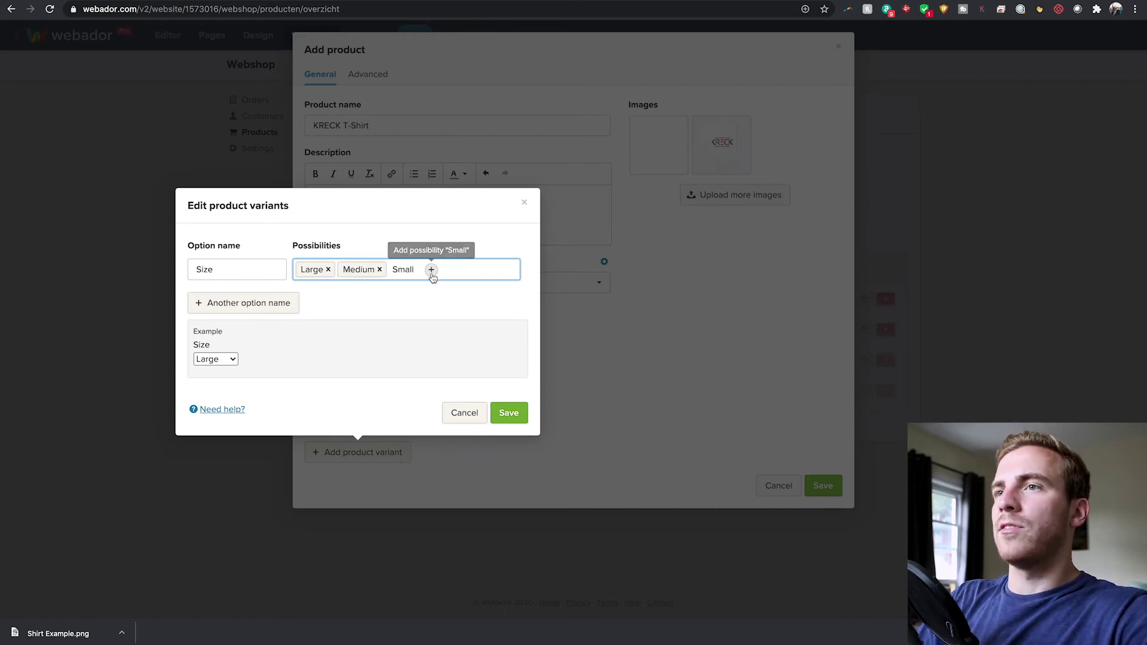
pyautogui.click(431, 269)
pyautogui.click(215, 359)
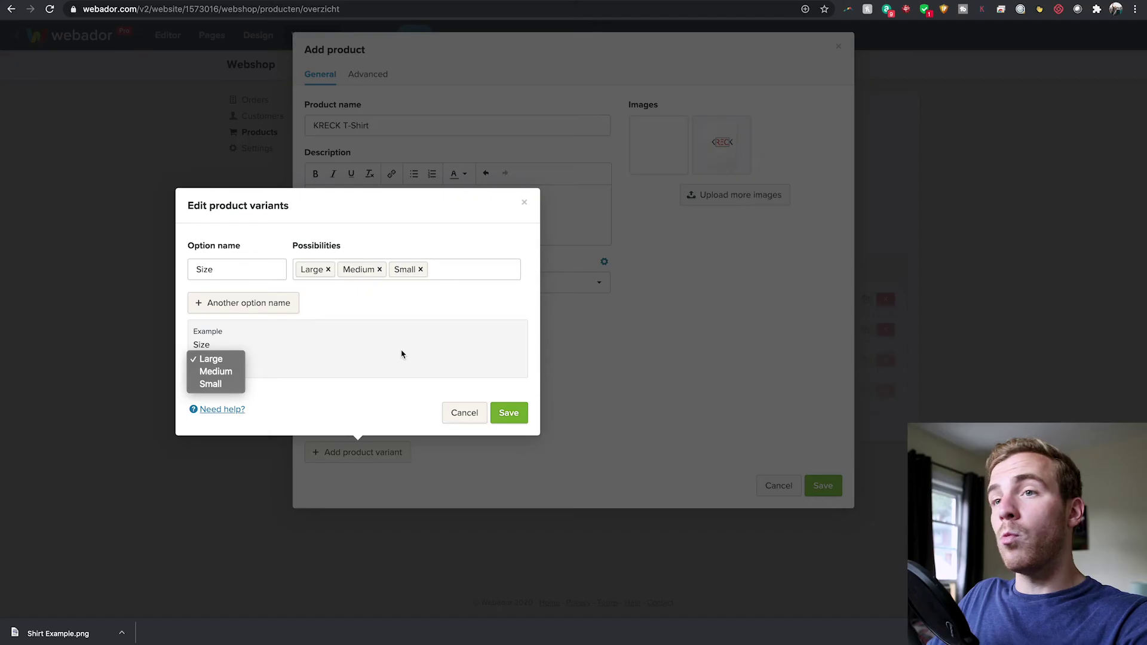
pyautogui.click(450, 378)
pyautogui.click(507, 415)
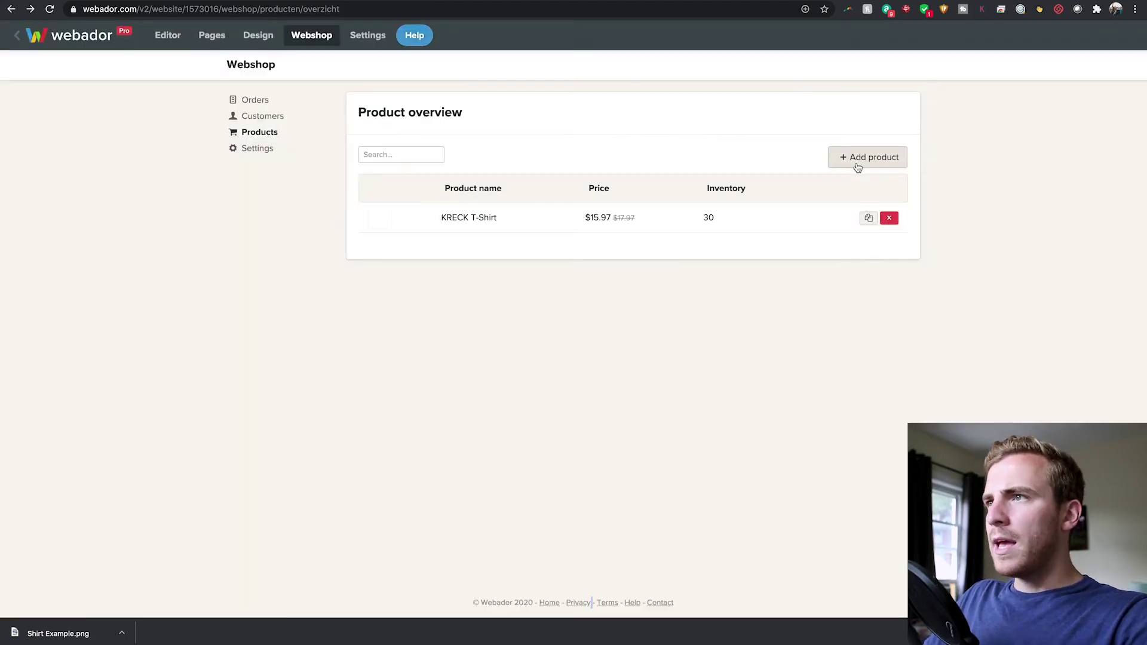
# Start a new 'Photo Prints' product and copy its name into the description
pyautogui.click(863, 159)
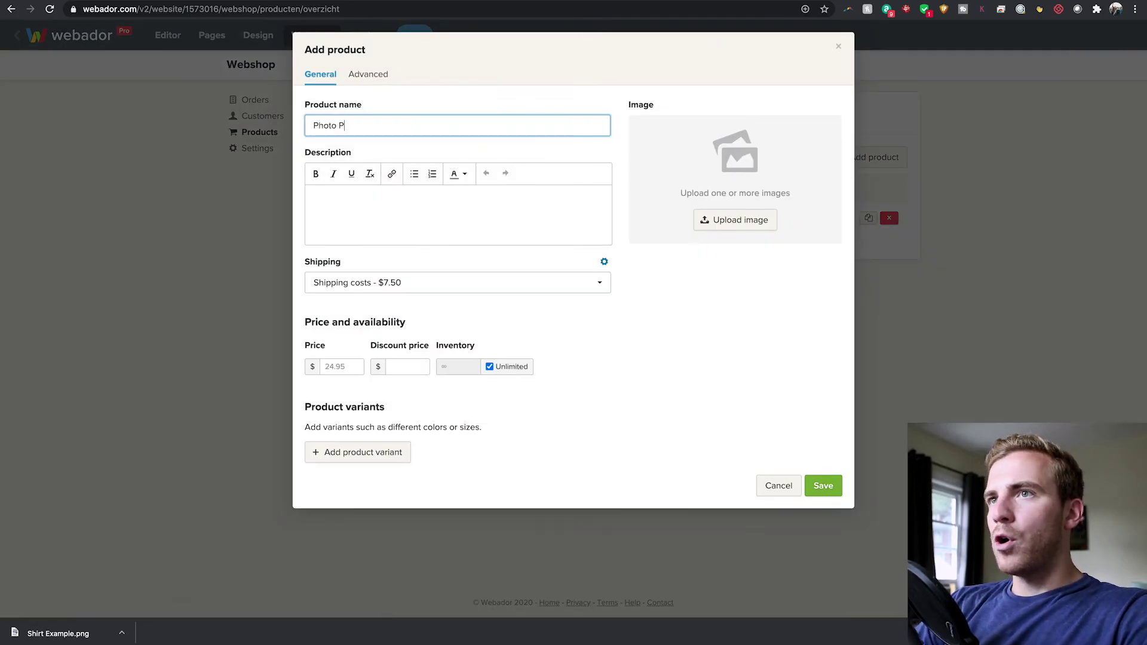
pyautogui.hotkey('ctrl', 'a')
pyautogui.hotkey('ctrl', 'c')
pyautogui.click(385, 229)
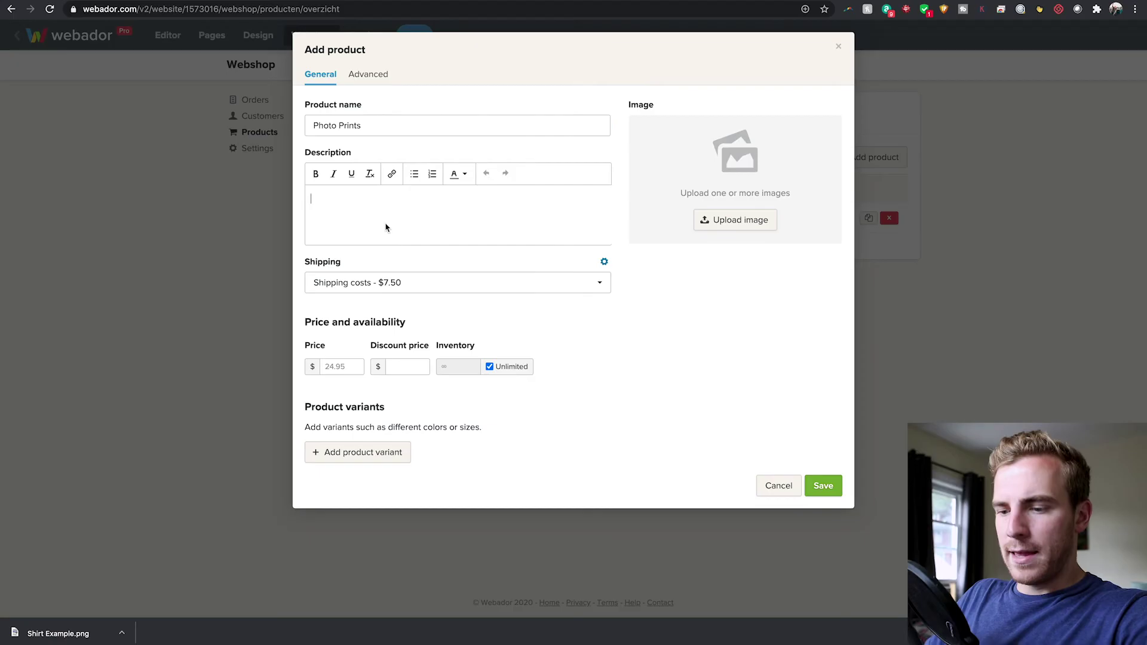
pyautogui.hotkey('ctrl', 'v')
# Upload a photo from the external drive as the product image
pyautogui.click(735, 221)
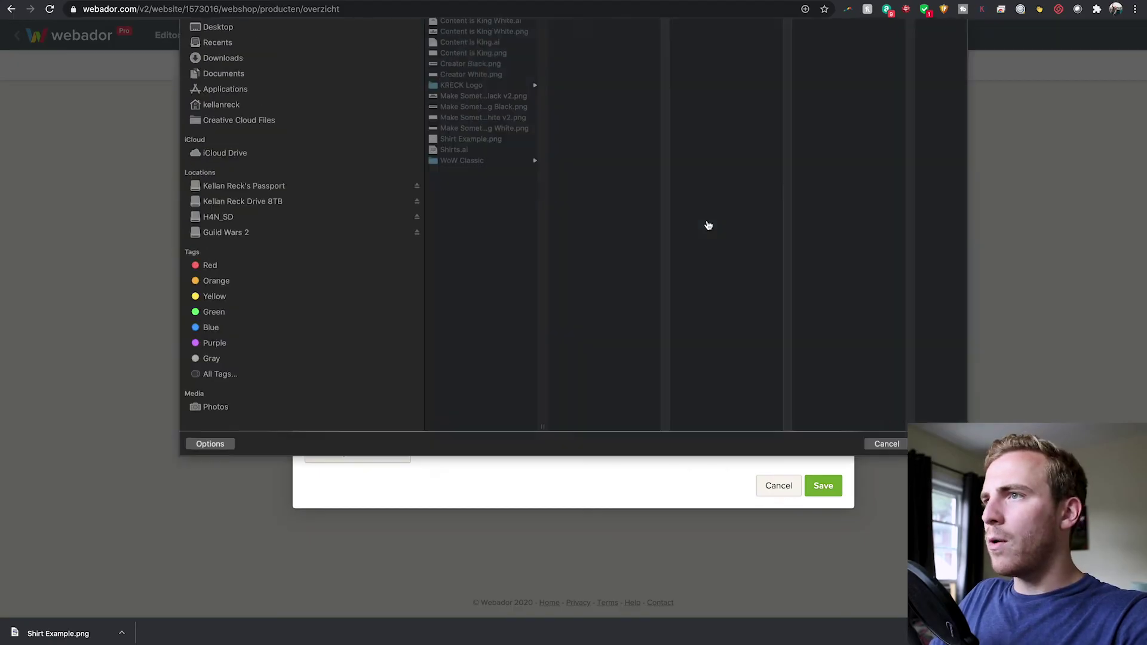
pyautogui.moveTo(542, 462); pyautogui.dragTo(671, 464)
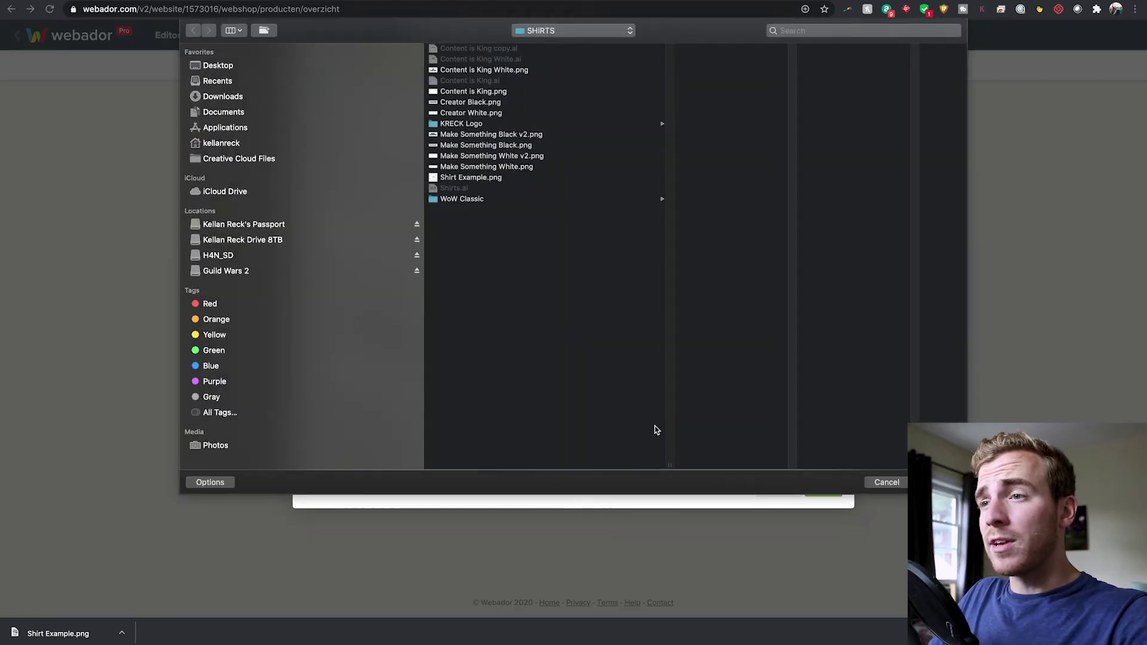
pyautogui.click(302, 223)
pyautogui.doubleClick(431, 233)
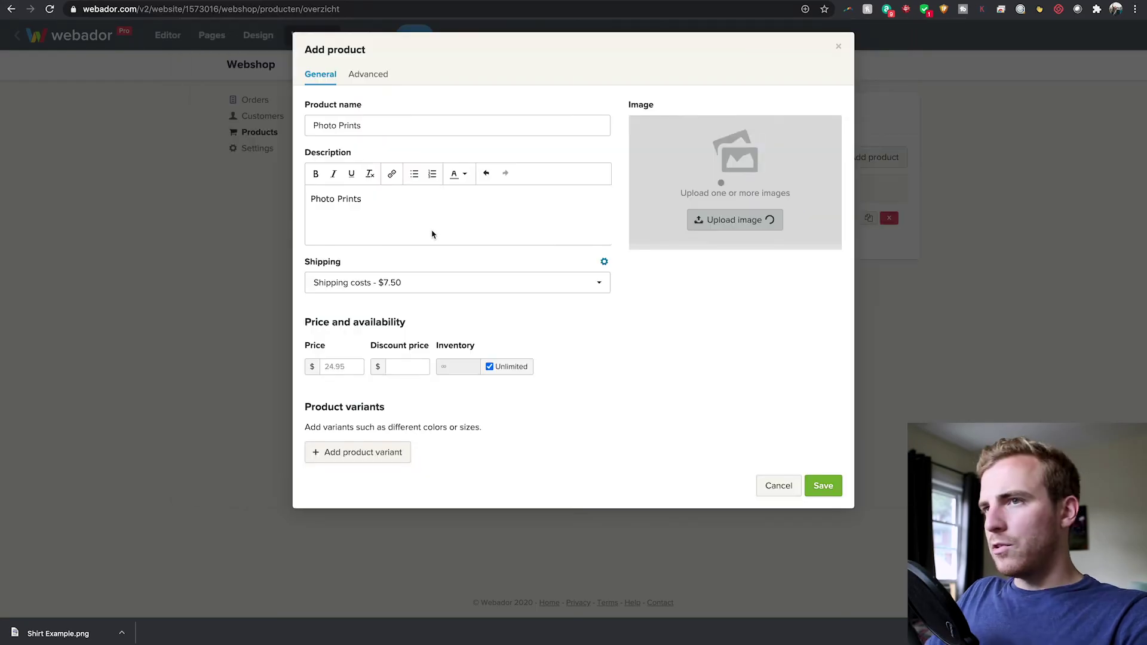
# Set the Photo Prints price to $24.97 and limit its inventory to 25
pyautogui.click(345, 367)
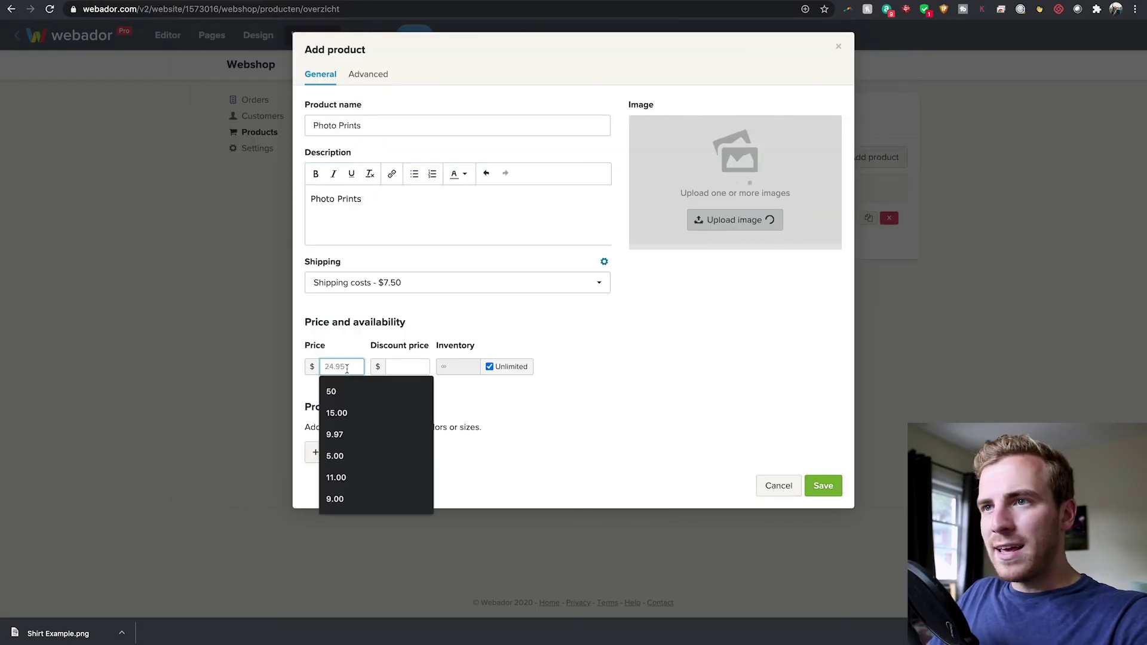
pyautogui.write('24.97')
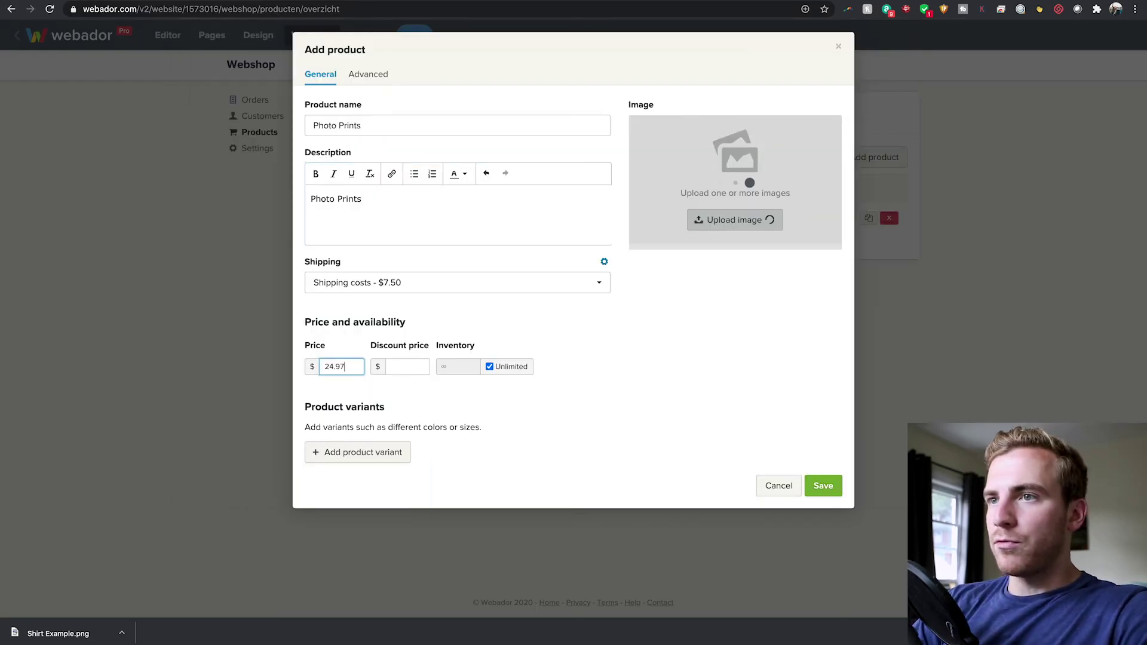
pyautogui.click(590, 389)
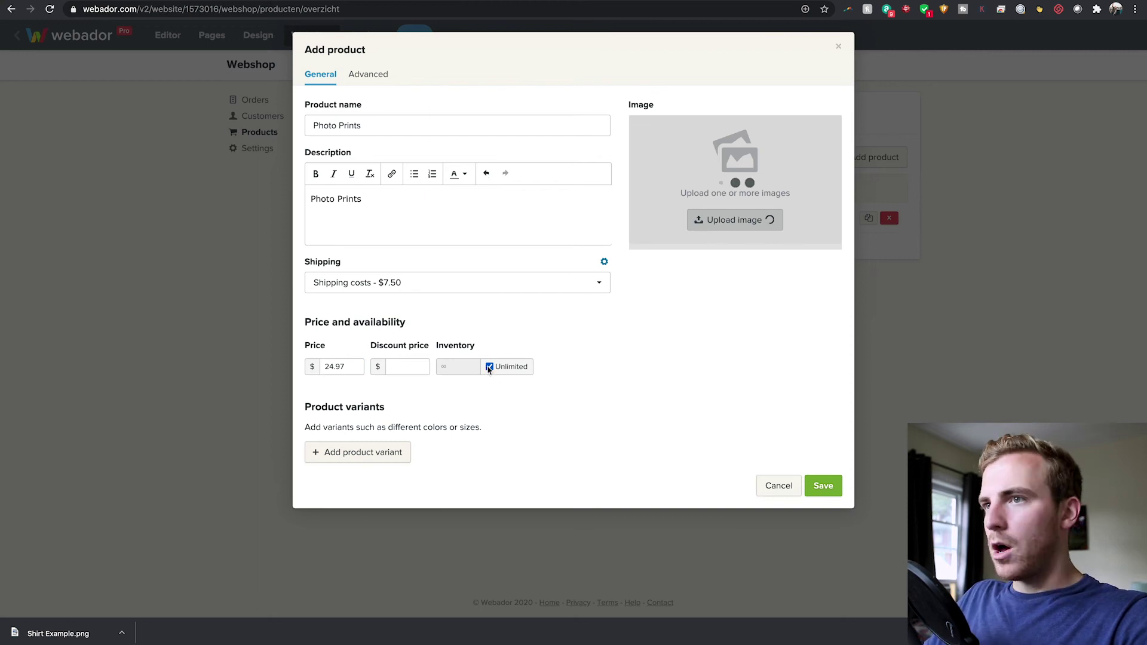
pyautogui.click(490, 366)
pyautogui.click(454, 369)
pyautogui.write('25')
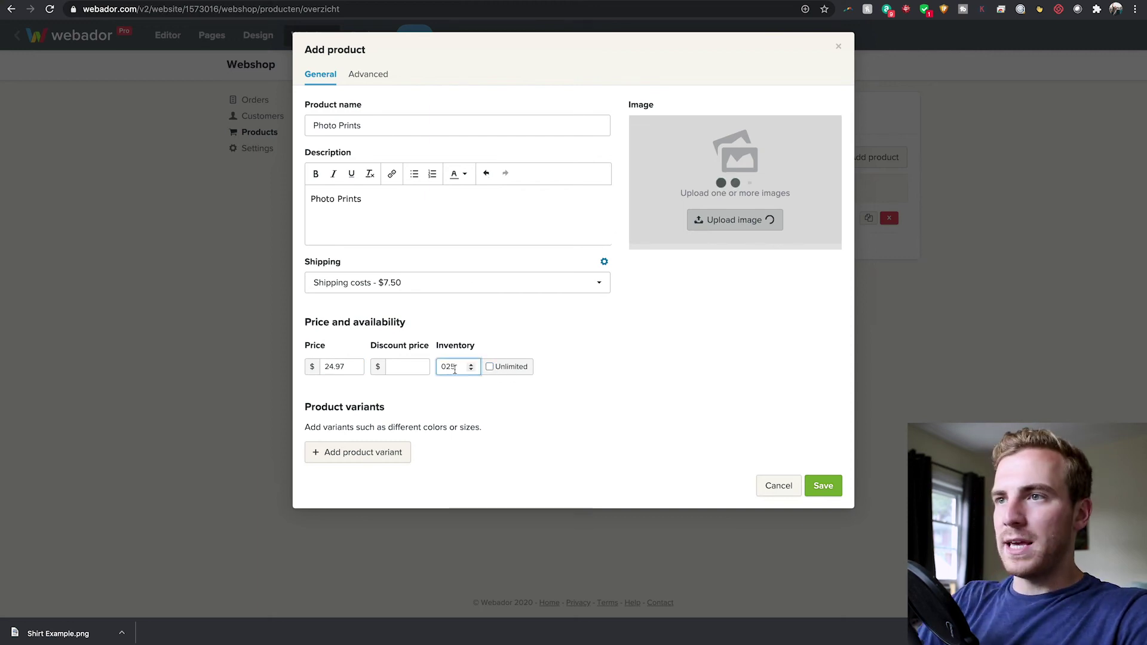
pyautogui.press('BackSpace')
pyautogui.press('BackSpace')
pyautogui.press('BackSpace')
pyautogui.write('25')
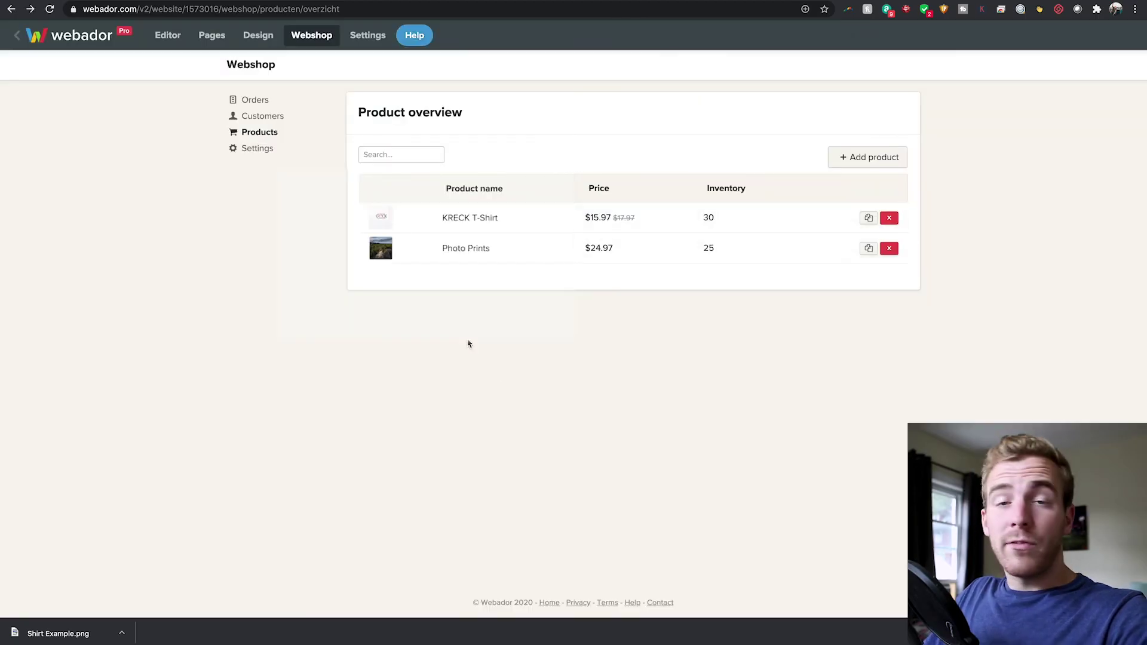
pyautogui.rightClick(544, 432)
# Create a new page named 'Webshop'
pyautogui.click(490, 418)
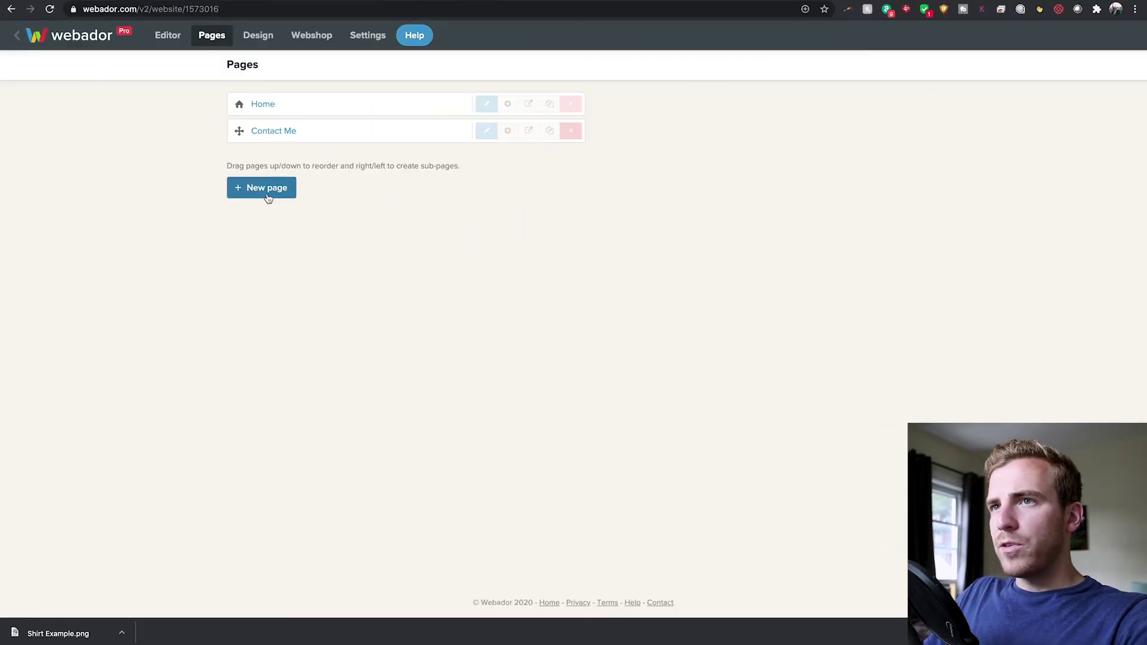
pyautogui.click(267, 190)
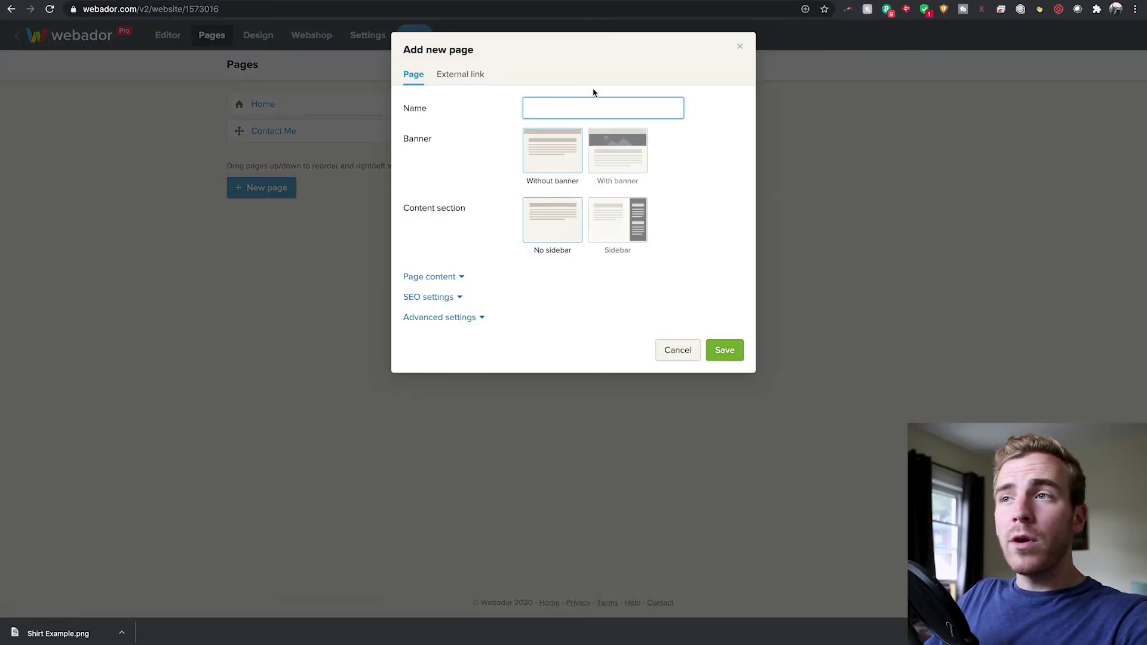
pyautogui.write('Webshop')
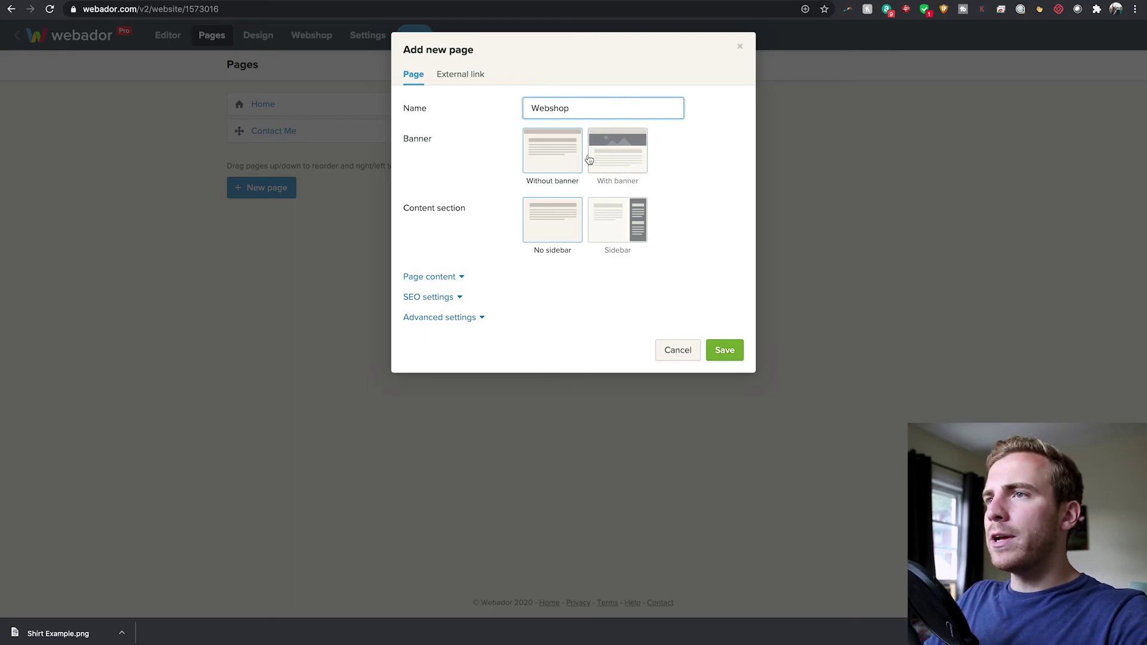
pyautogui.click(445, 280)
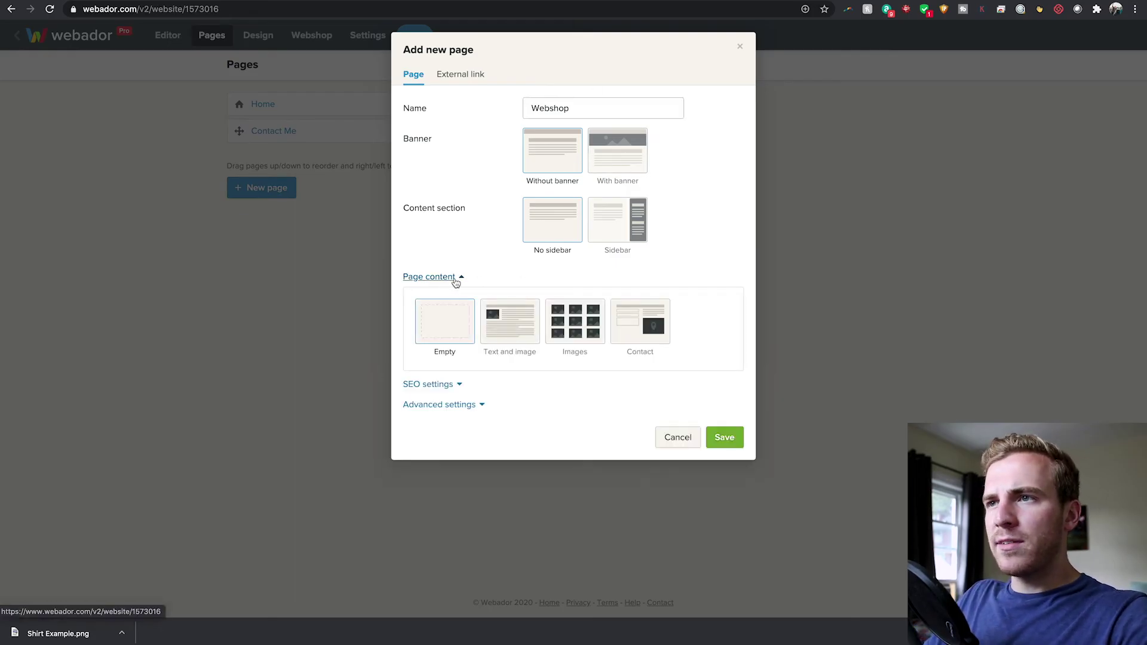
pyautogui.click(456, 283)
pyautogui.click(437, 276)
pyautogui.click(437, 277)
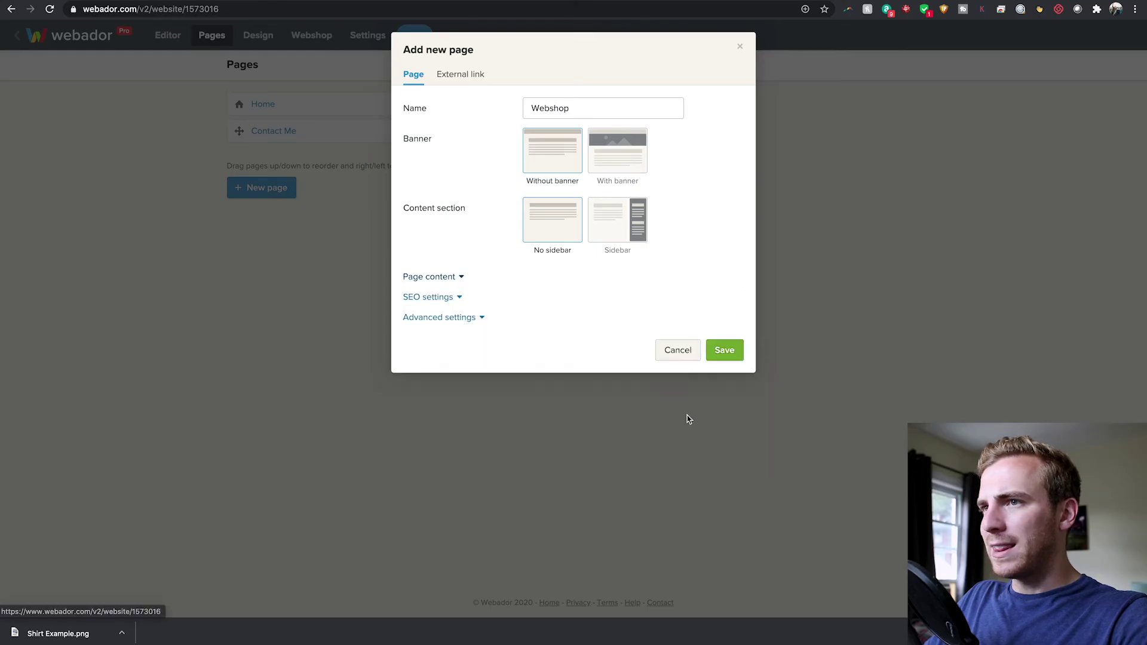
pyautogui.click(725, 350)
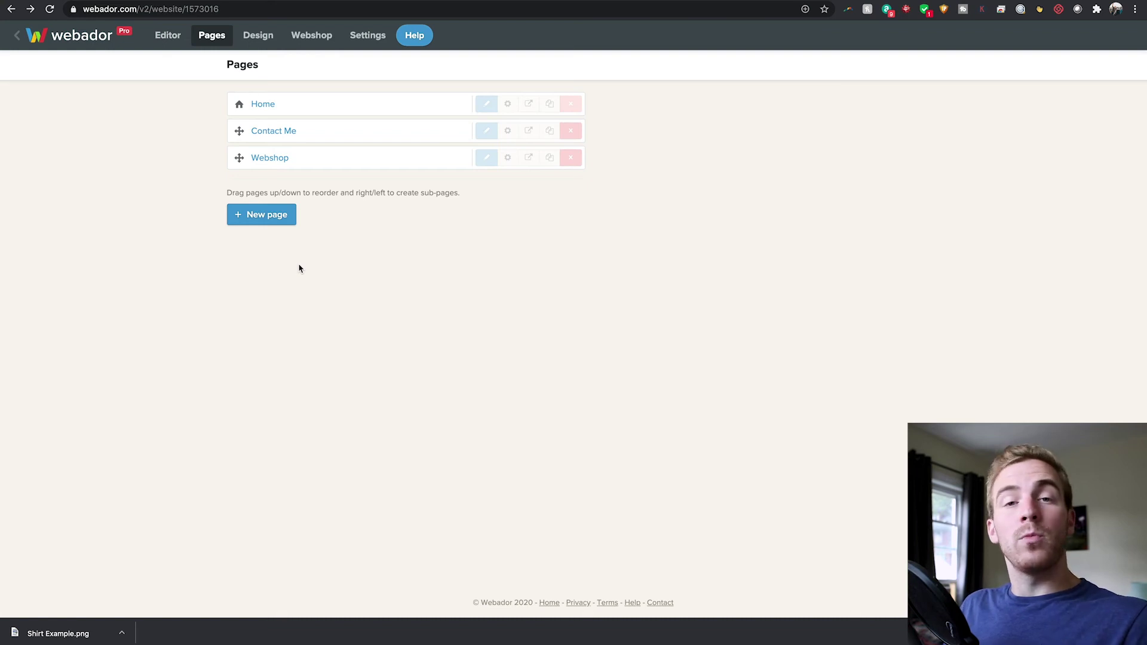
# Add 'T-Shirts' and 'Prints' pages and nest them as sub-pages under Webshop
pyautogui.click(280, 215)
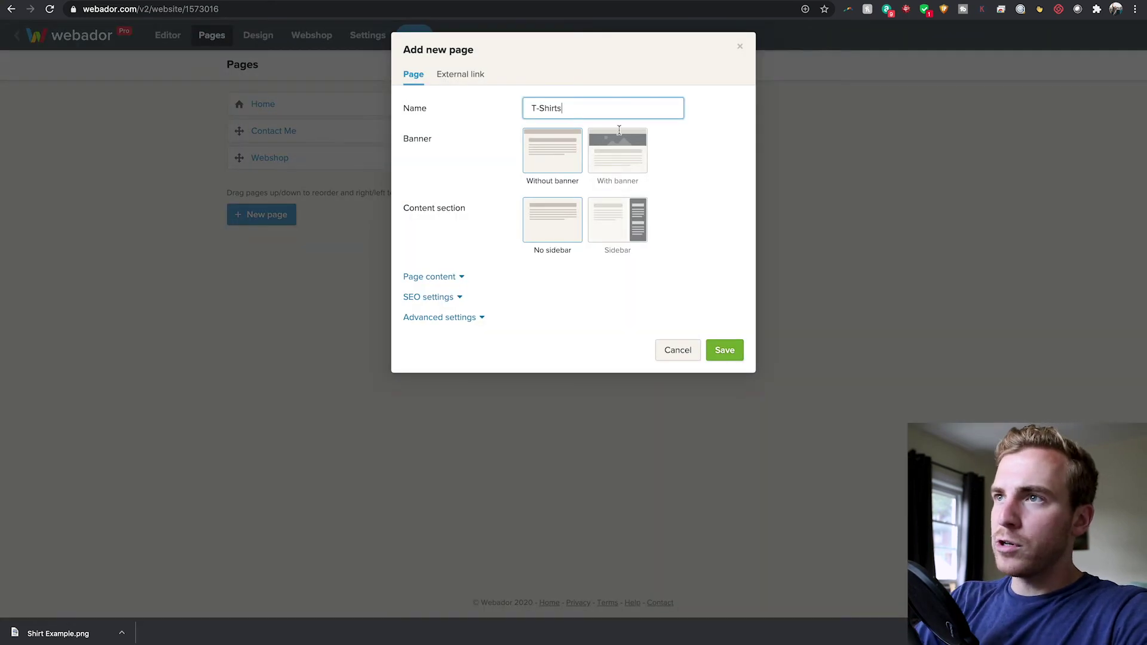
pyautogui.click(725, 350)
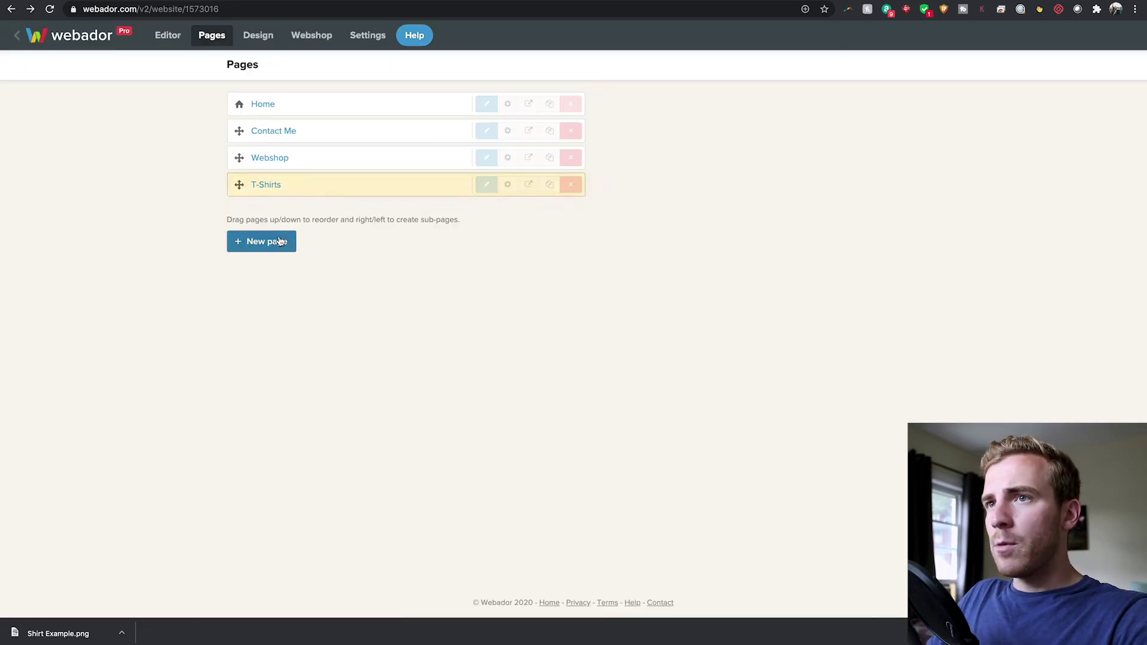
pyautogui.click(280, 242)
pyautogui.write('Prints')
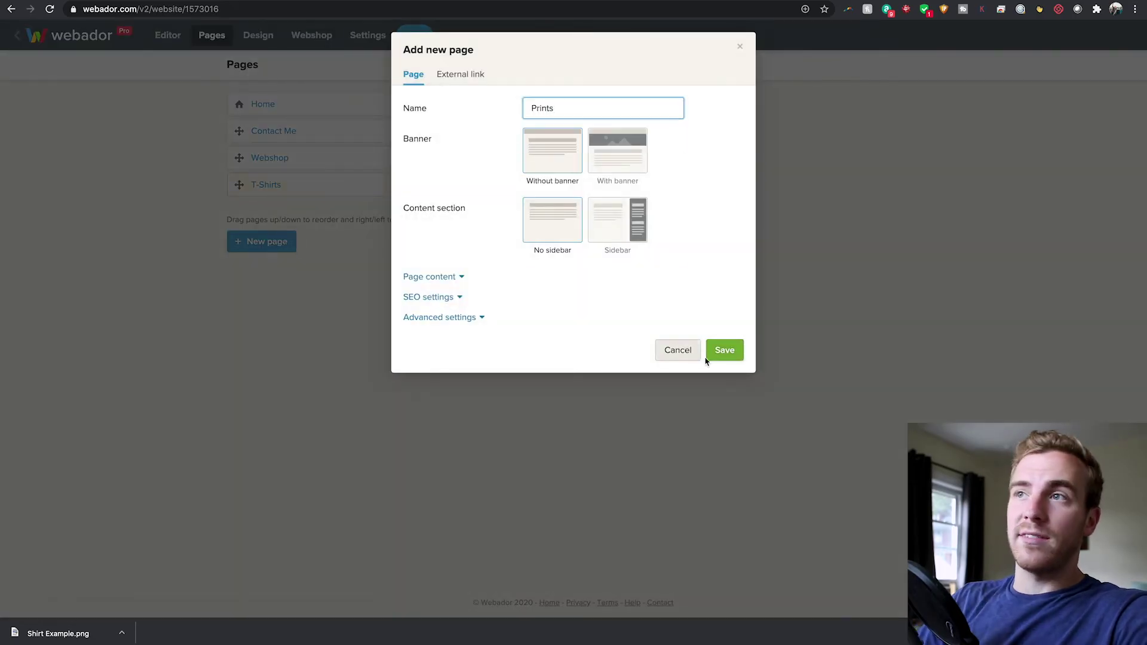
pyautogui.click(716, 352)
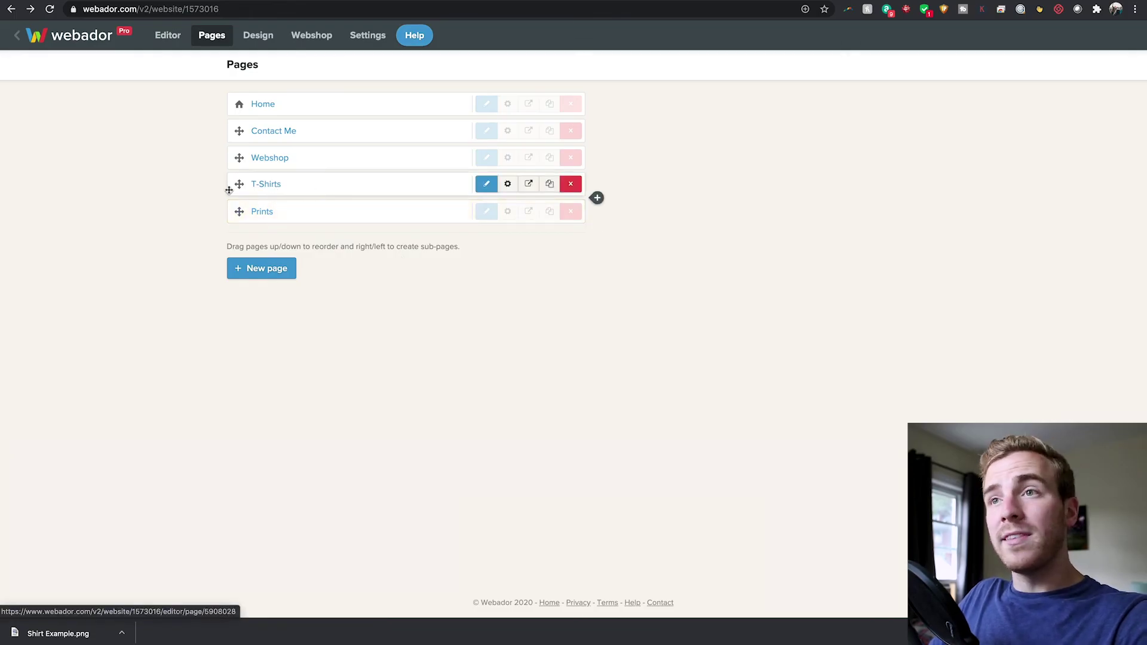
pyautogui.moveTo(239, 184); pyautogui.dragTo(267, 209)
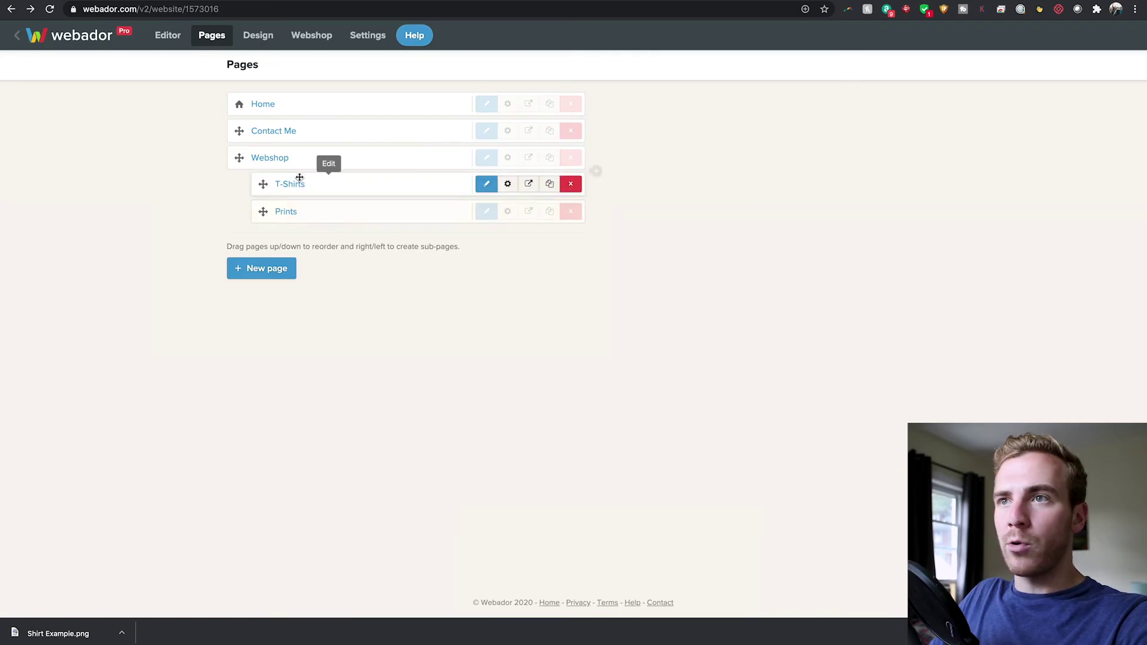
pyautogui.click(271, 163)
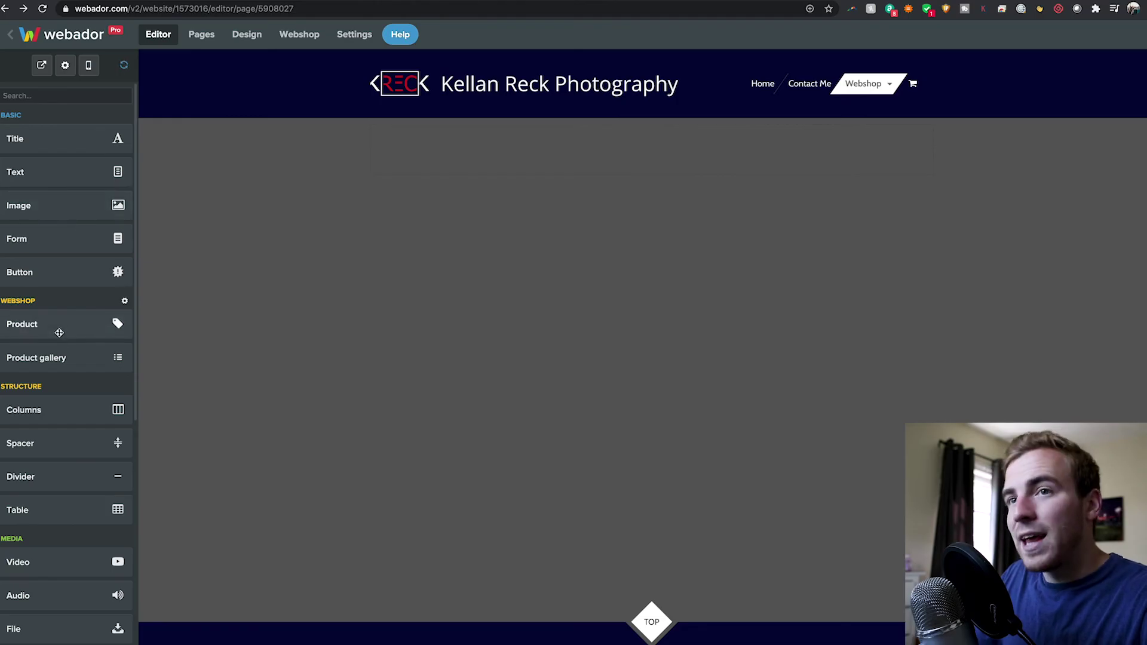
# Add a two-column block with an image placed in each column
pyautogui.moveTo(63, 408); pyautogui.dragTo(643, 272)
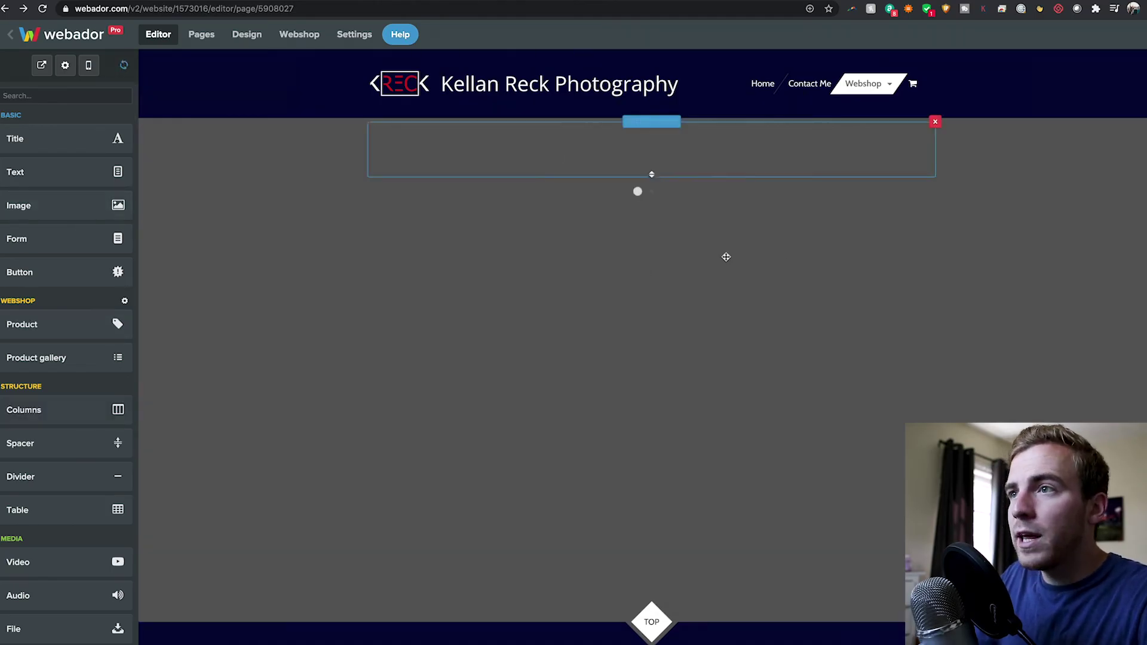
pyautogui.moveTo(145, 214); pyautogui.dragTo(506, 215)
pyautogui.moveTo(36, 205); pyautogui.dragTo(783, 233)
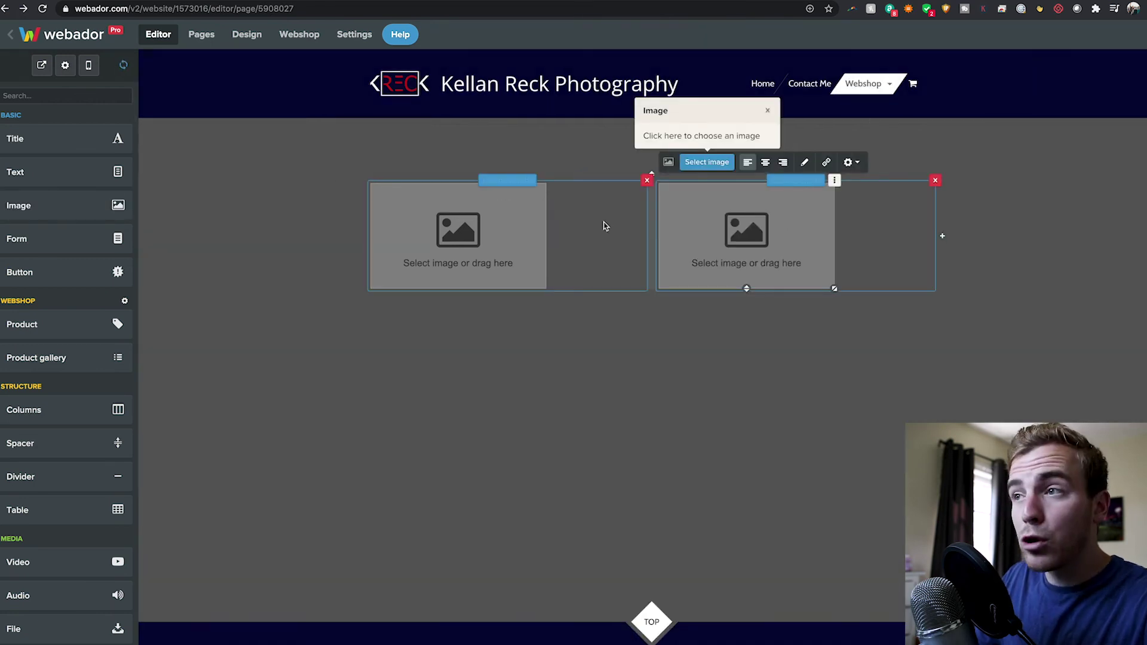
# Set the Shape of both the left and right images to Circle
pyautogui.click(506, 230)
pyautogui.click(477, 162)
pyautogui.click(563, 162)
pyautogui.click(577, 189)
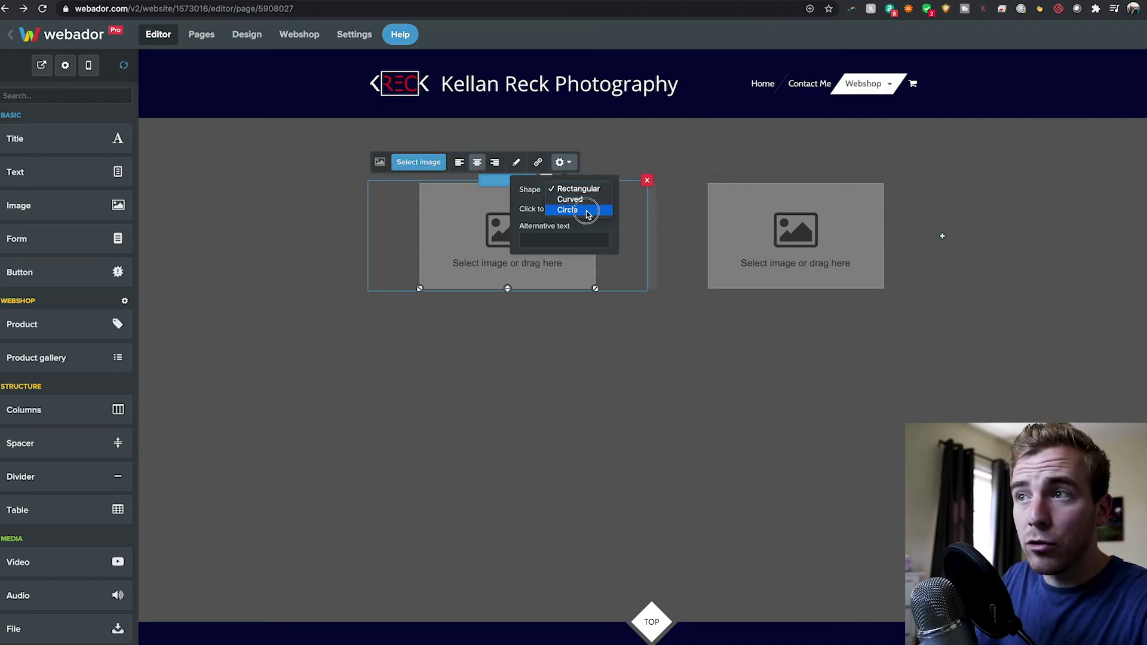
pyautogui.click(582, 210)
pyautogui.click(821, 238)
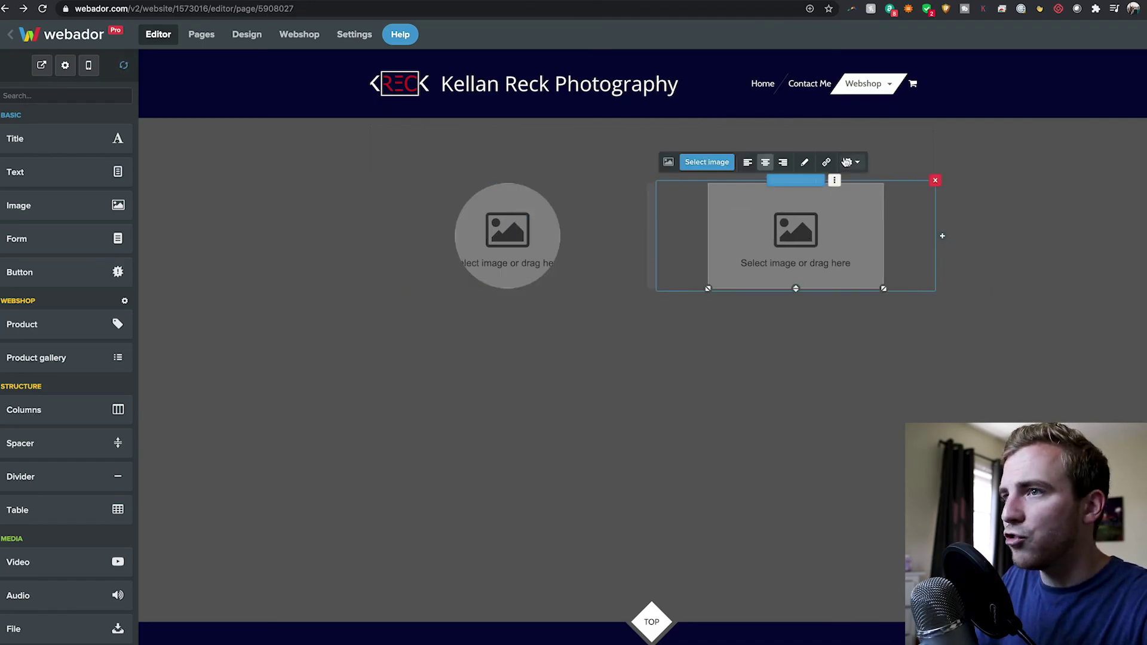
pyautogui.click(849, 162)
pyautogui.click(864, 189)
pyautogui.click(864, 211)
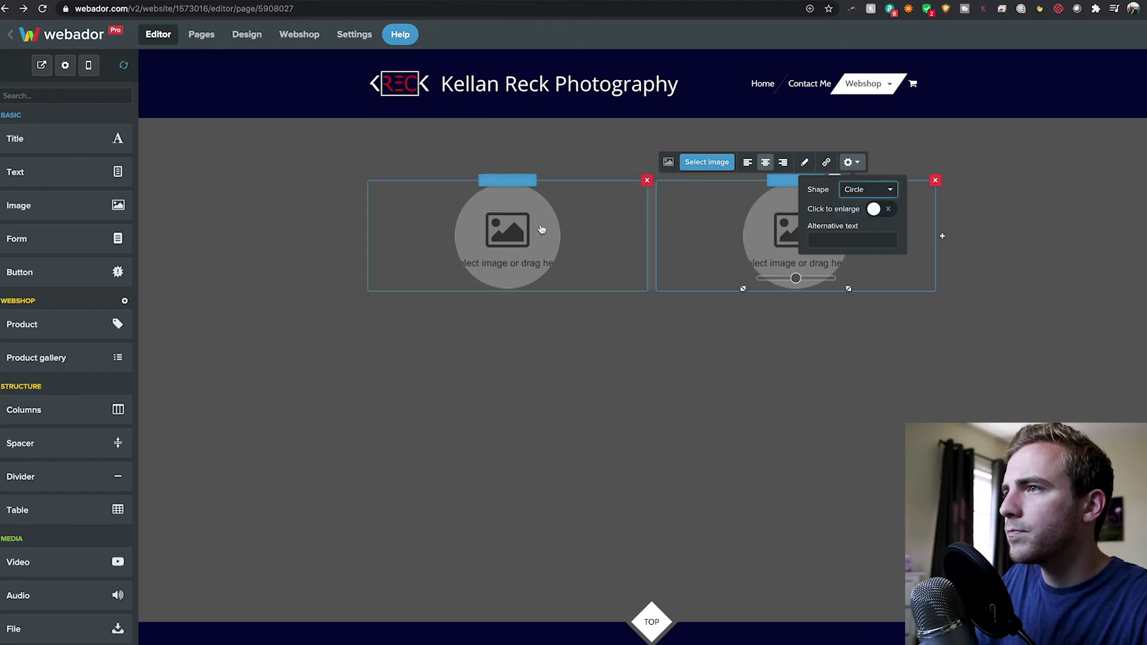
# Choose stock photos for the images and enlarge the right circular photo to match the left
pyautogui.click(442, 197)
pyautogui.click(421, 167)
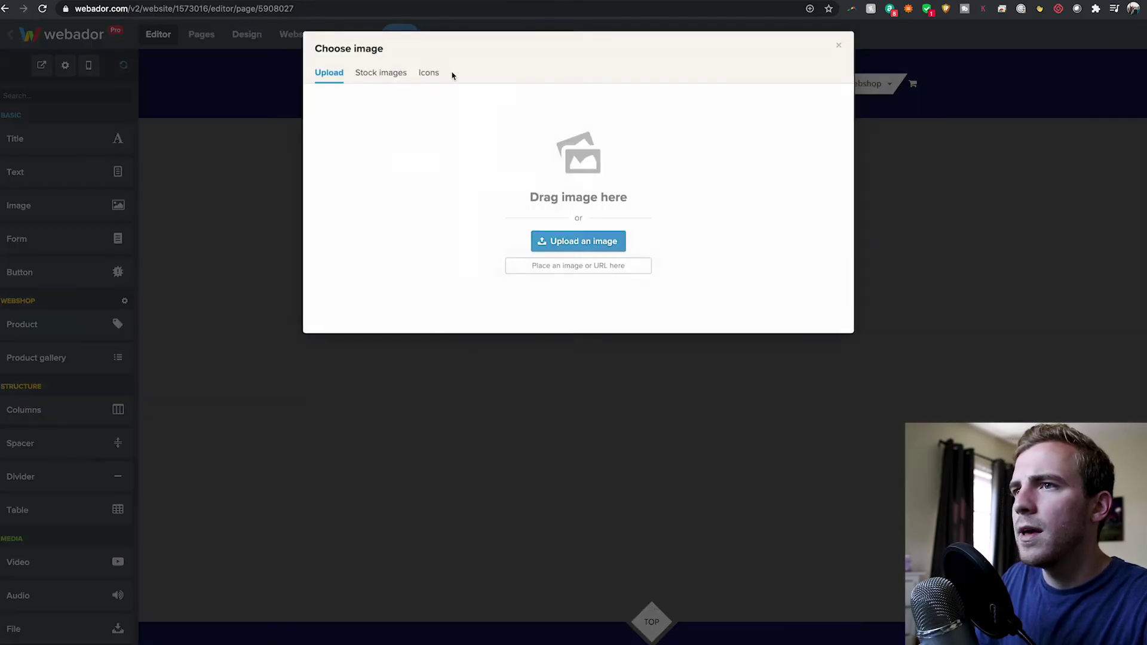
pyautogui.click(392, 73)
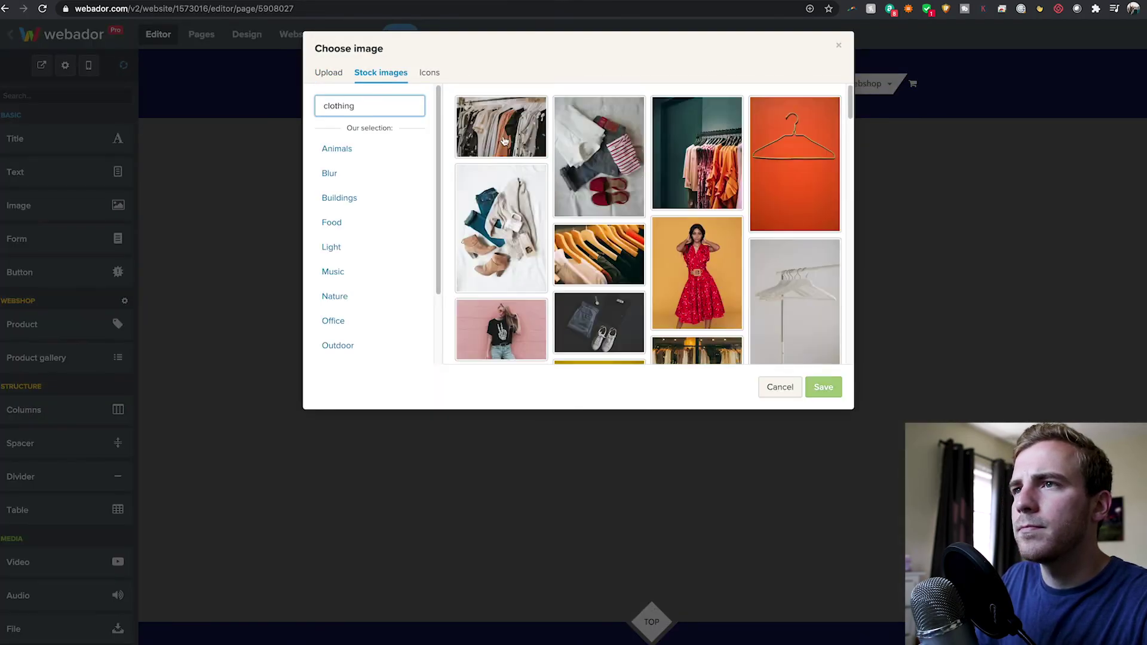
pyautogui.scroll(-5, 646, 233)
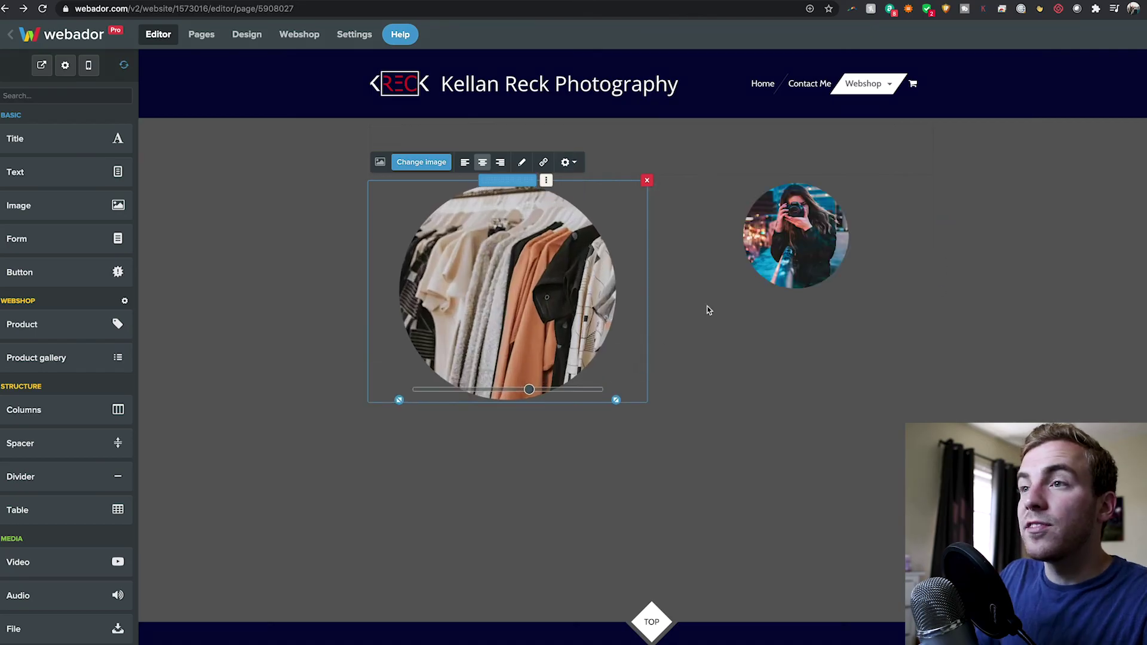
pyautogui.click(825, 269)
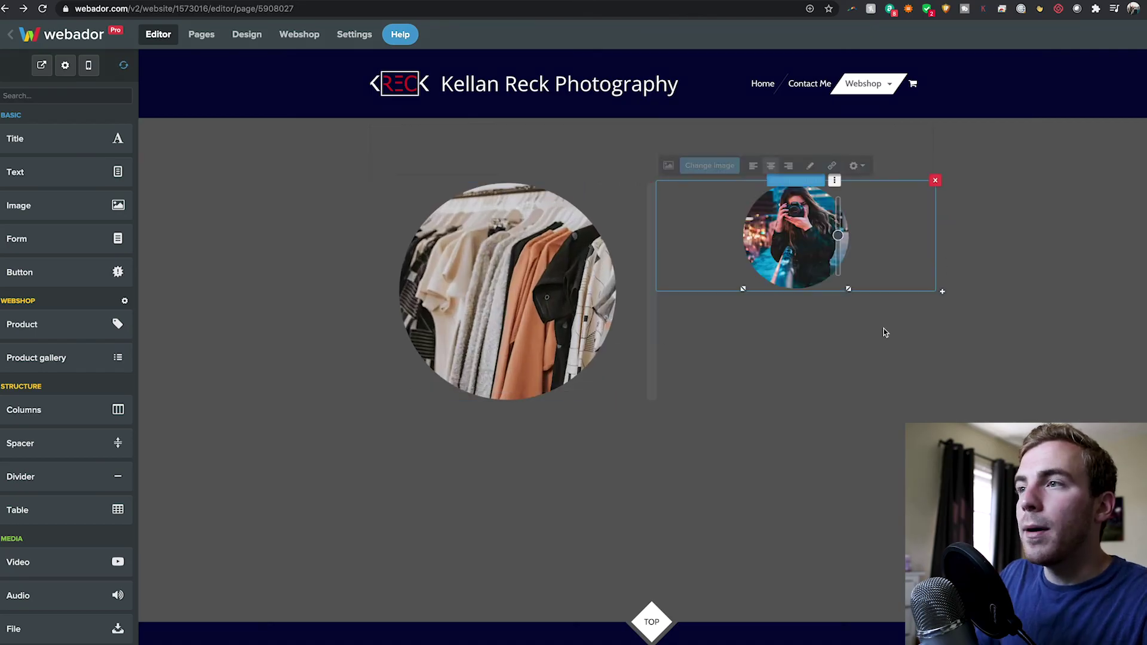
pyautogui.moveTo(940, 289); pyautogui.dragTo(928, 397)
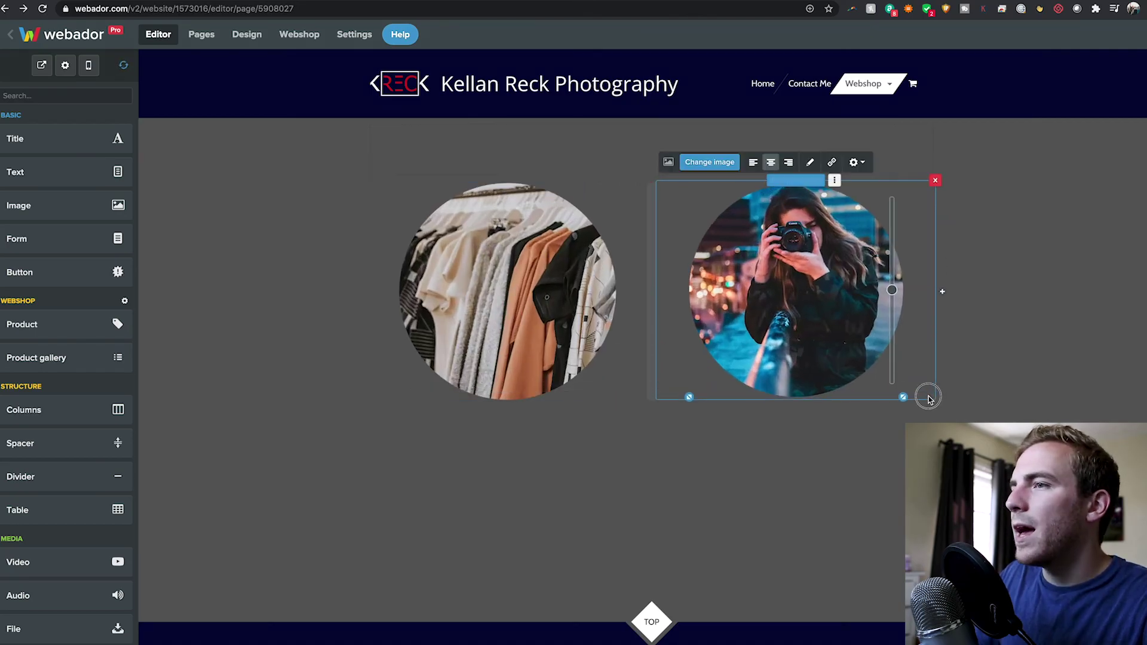
pyautogui.click(538, 429)
# Add a 'T-Shirts' button under the clothing rack photo, linked to the T-Shirts page
pyautogui.moveTo(127, 288); pyautogui.dragTo(639, 430)
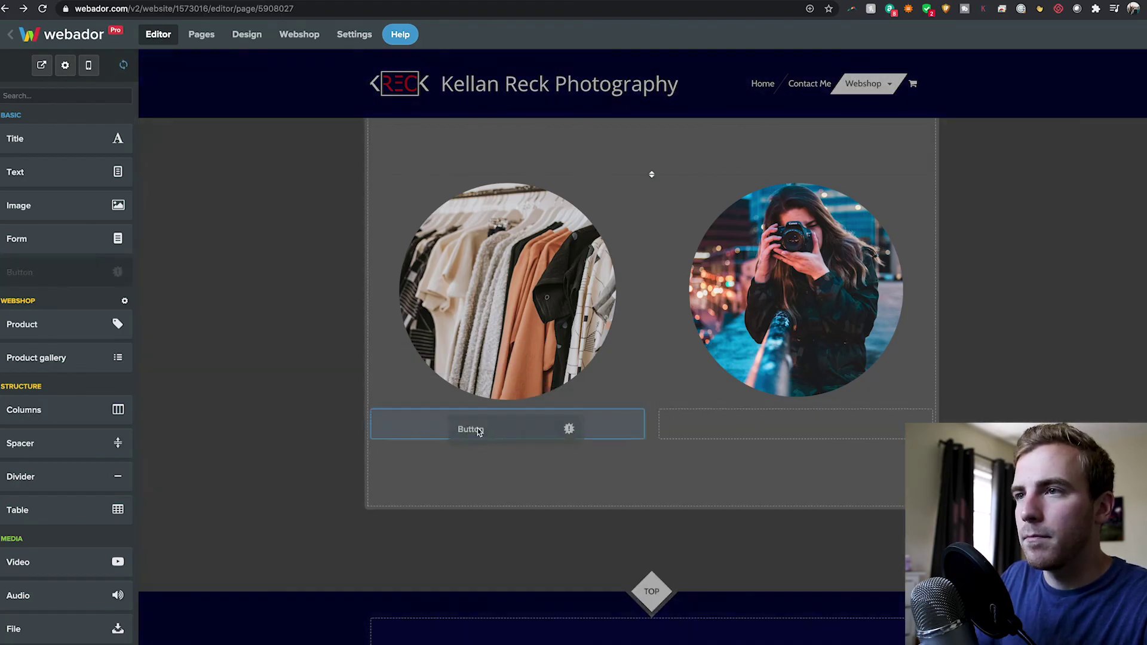
pyautogui.write('T-Shirts')
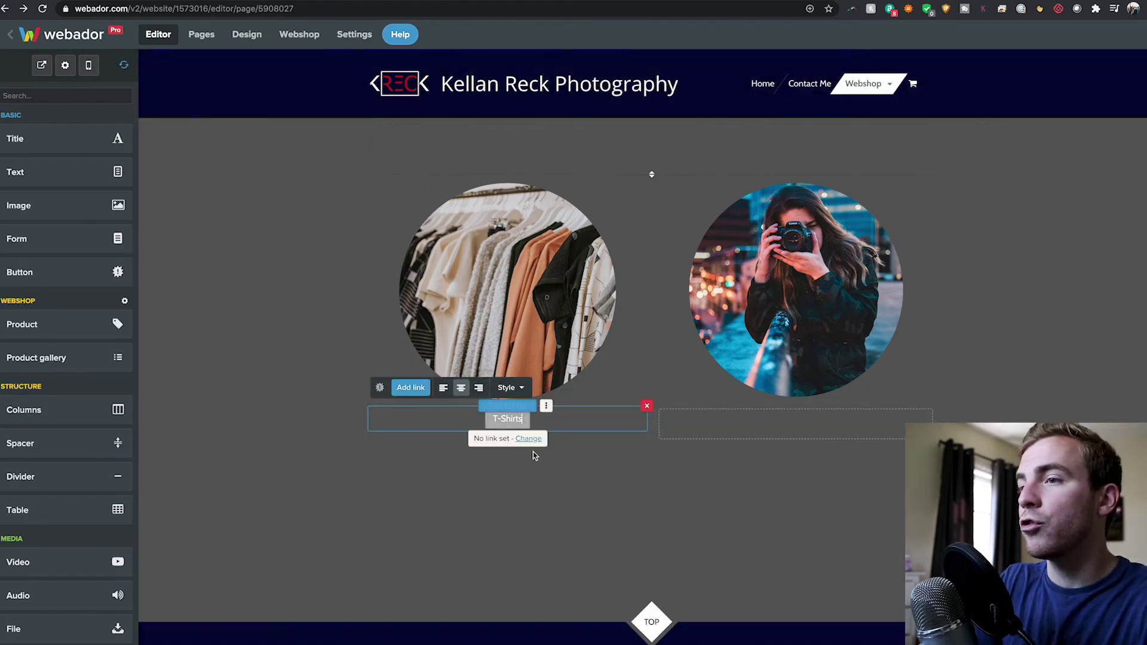
pyautogui.click(528, 438)
pyautogui.click(649, 463)
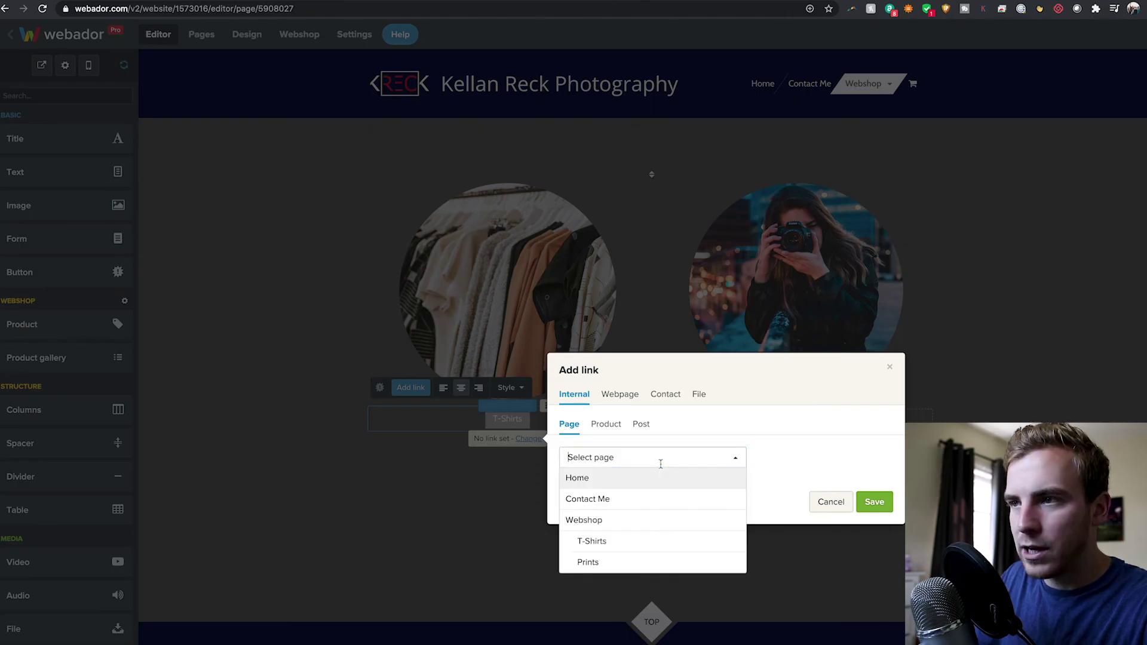
pyautogui.click(602, 540)
pyautogui.click(867, 501)
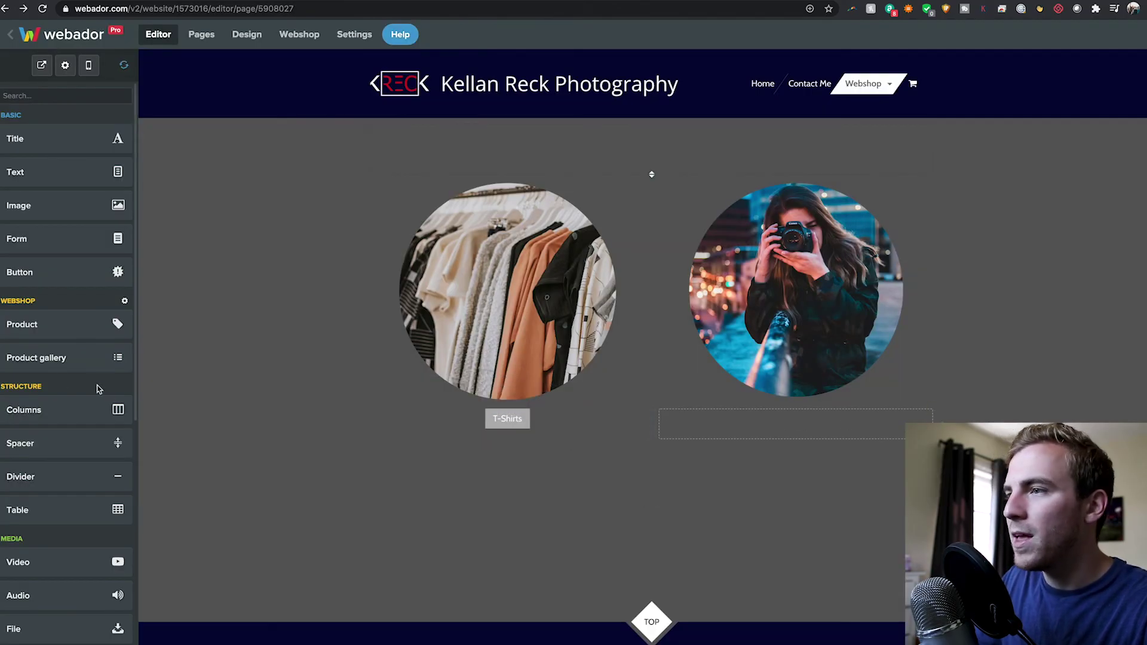
# Add a 'Prints' button under the camera photo, linked to the Prints page, then return to Pages
pyautogui.moveTo(65, 270); pyautogui.dragTo(777, 421)
pyautogui.click(675, 423)
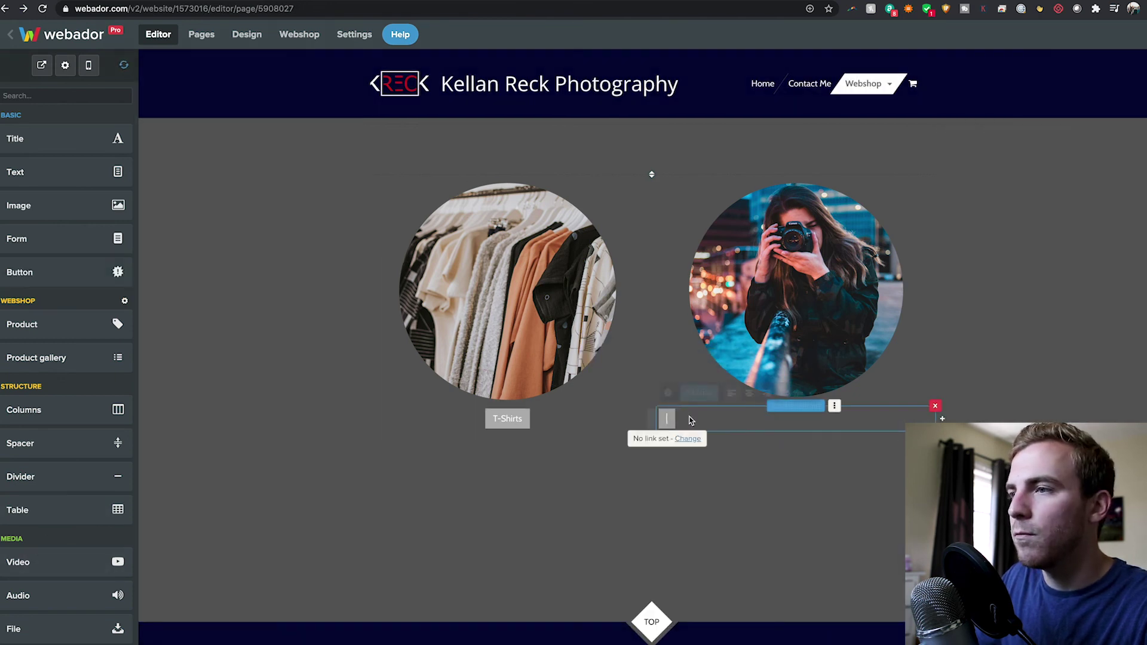
pyautogui.click(827, 438)
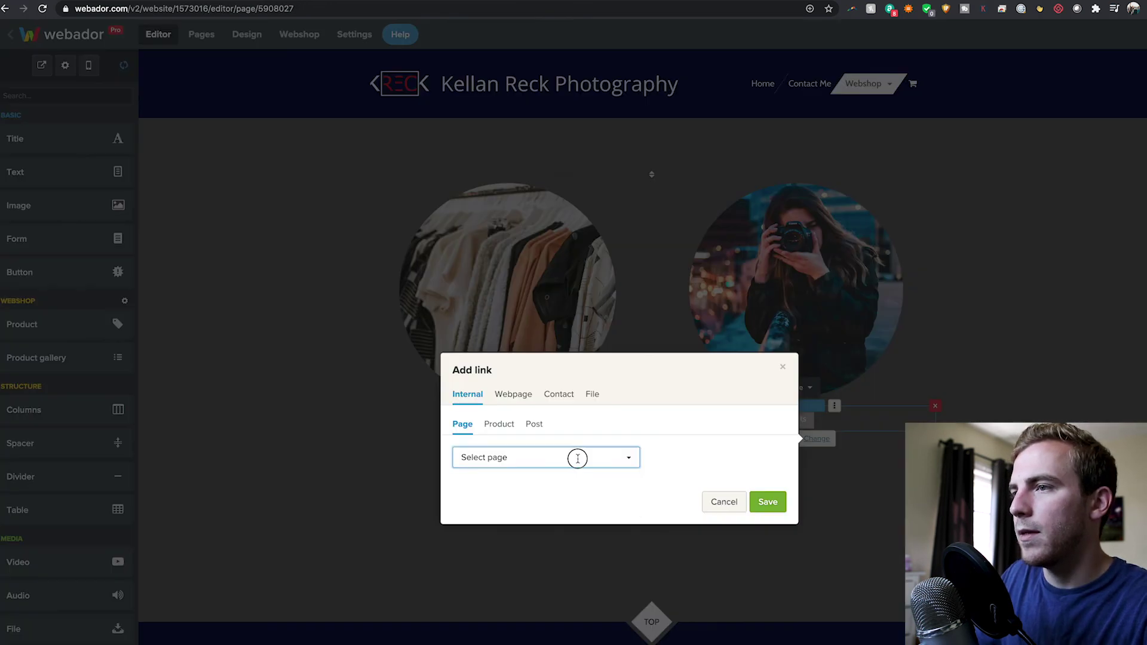
pyautogui.click(579, 457)
pyautogui.click(504, 560)
pyautogui.click(769, 502)
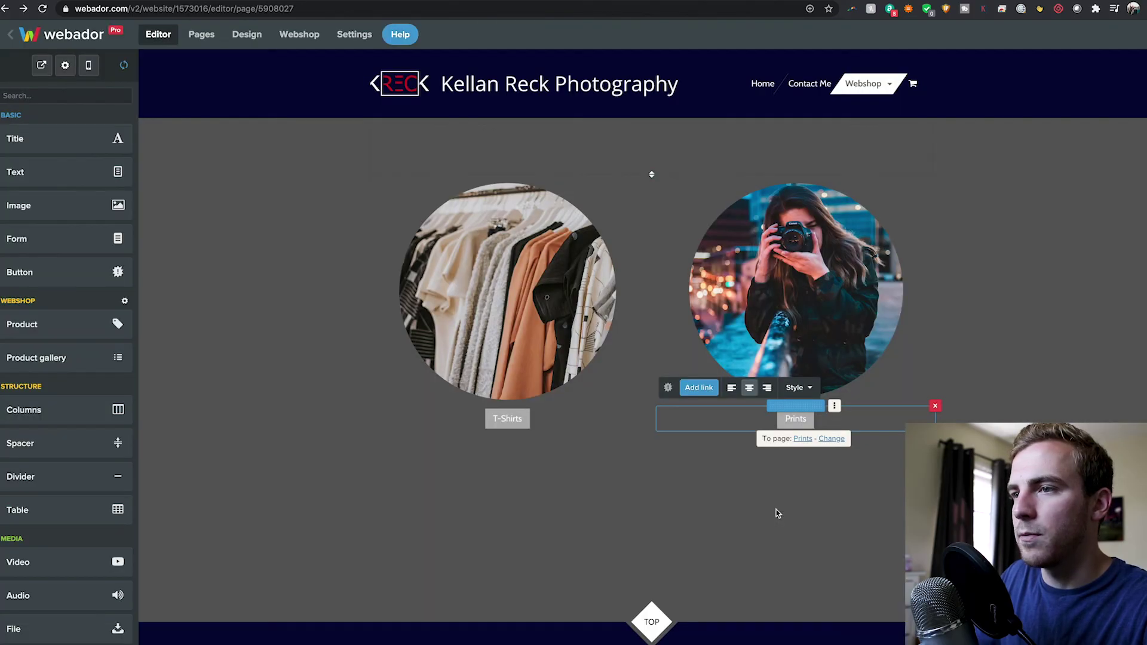
pyautogui.click(652, 174)
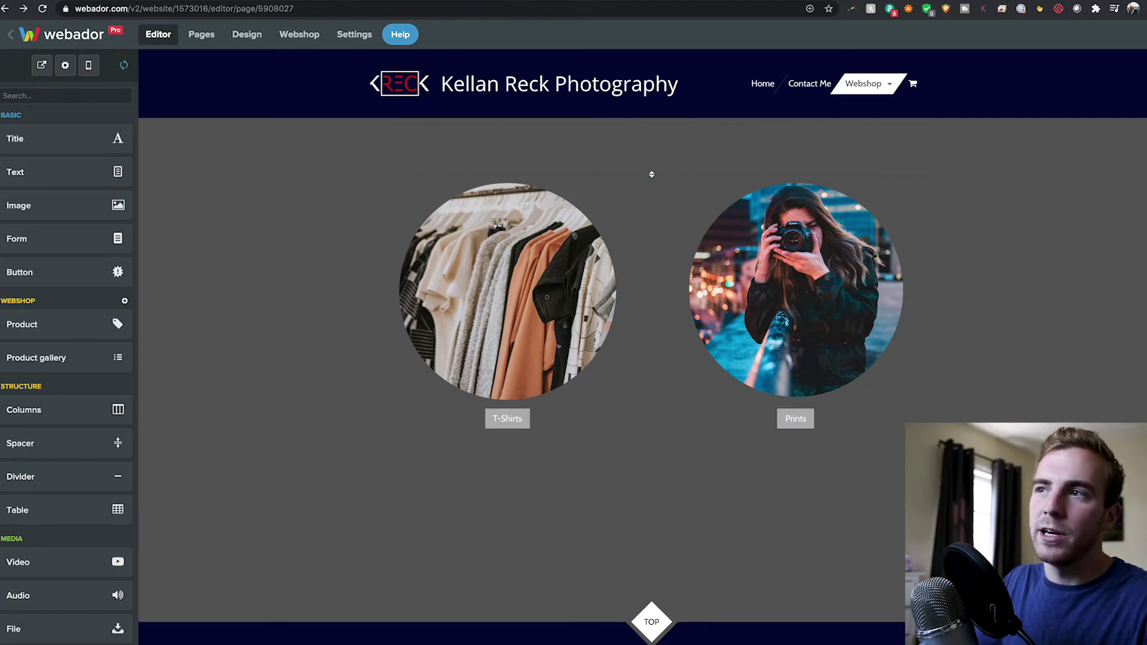
pyautogui.click(201, 34)
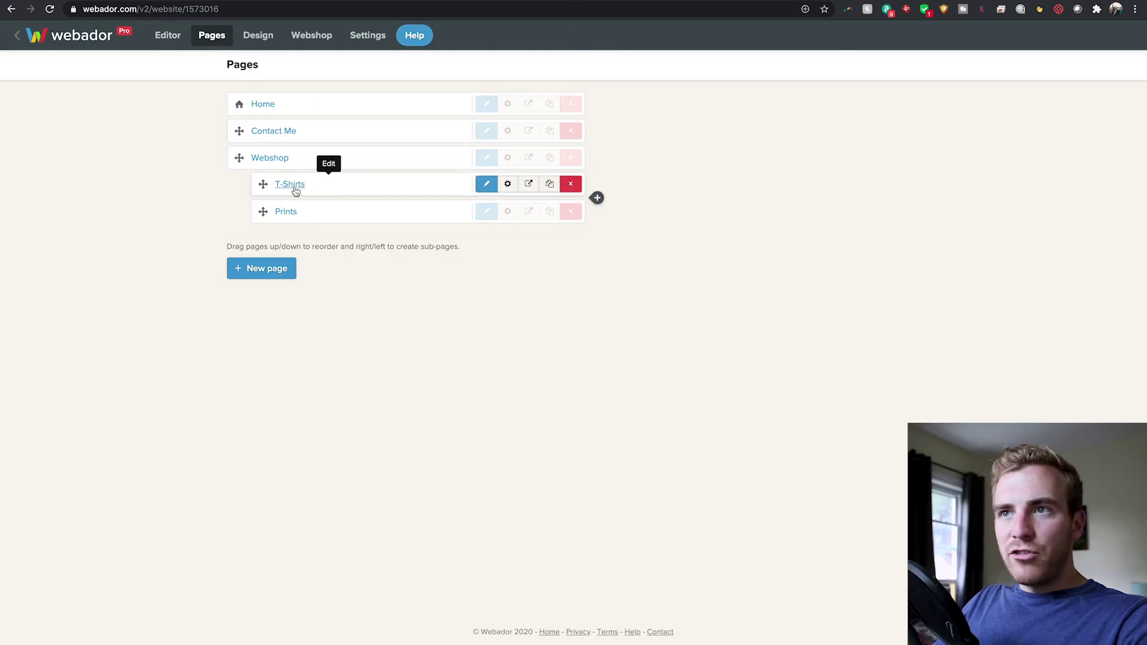
# Open the T-Shirts page and add a Product block showing the KRECK T-Shirt
pyautogui.click(294, 185)
pyautogui.click(666, 190)
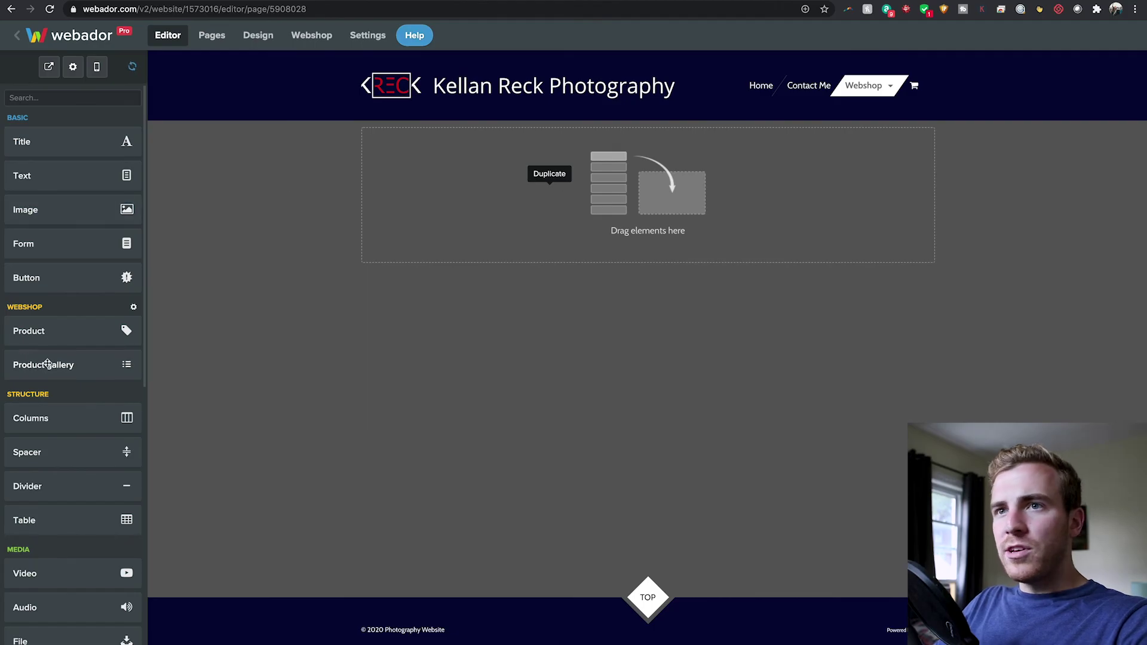
pyautogui.moveTo(30, 332); pyautogui.dragTo(589, 179)
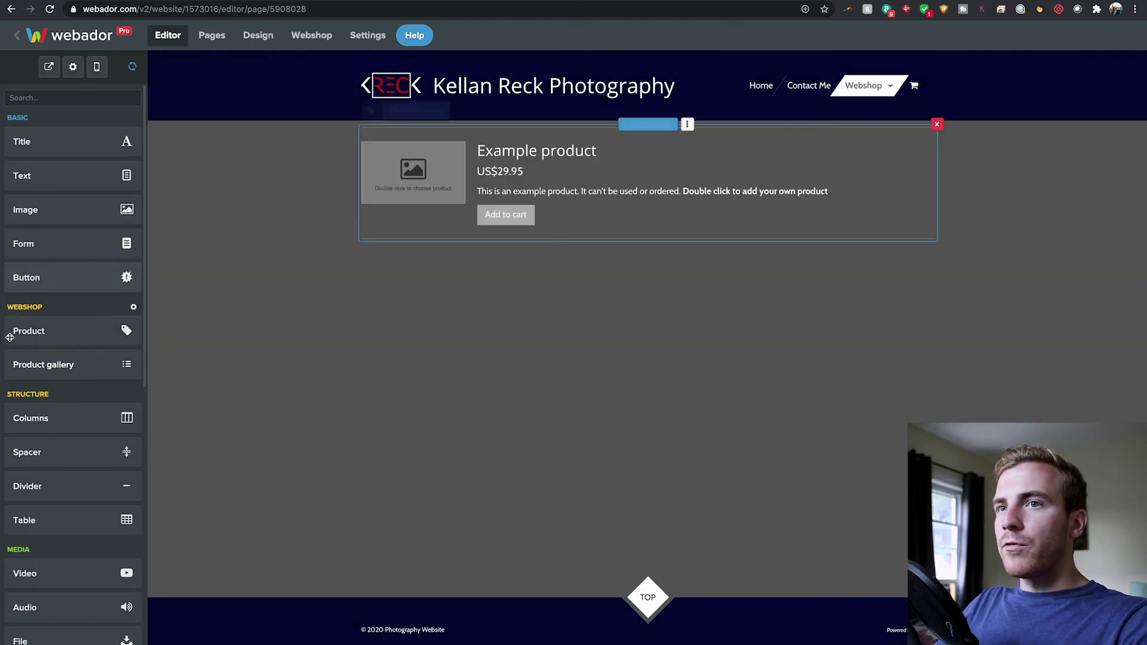
pyautogui.click(417, 112)
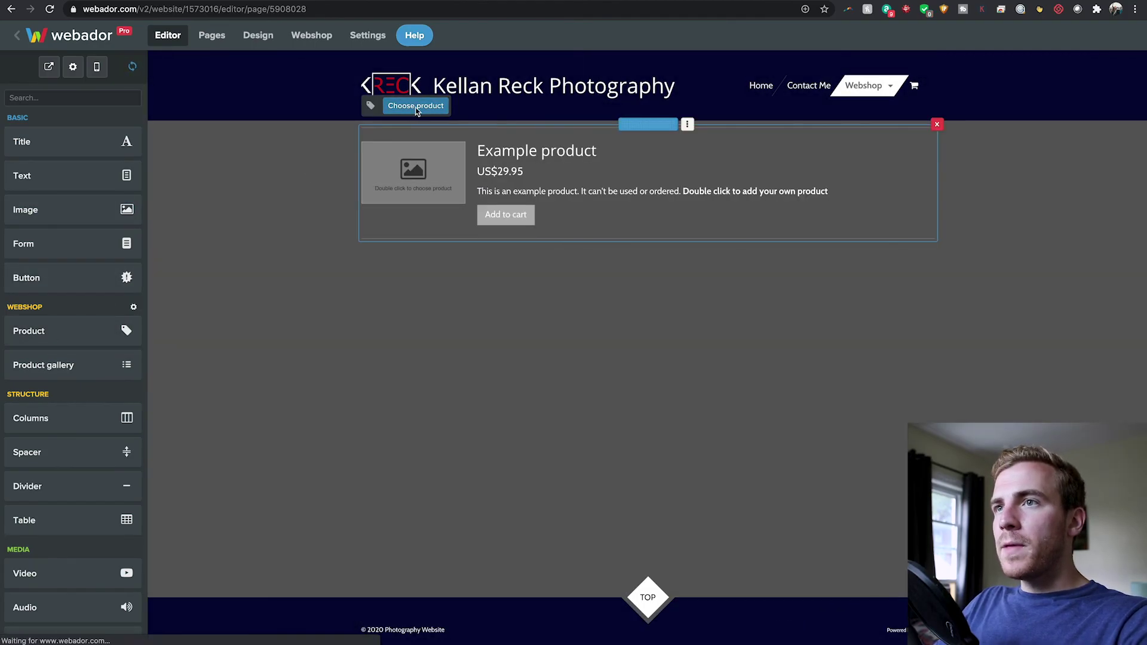
pyautogui.click(570, 140)
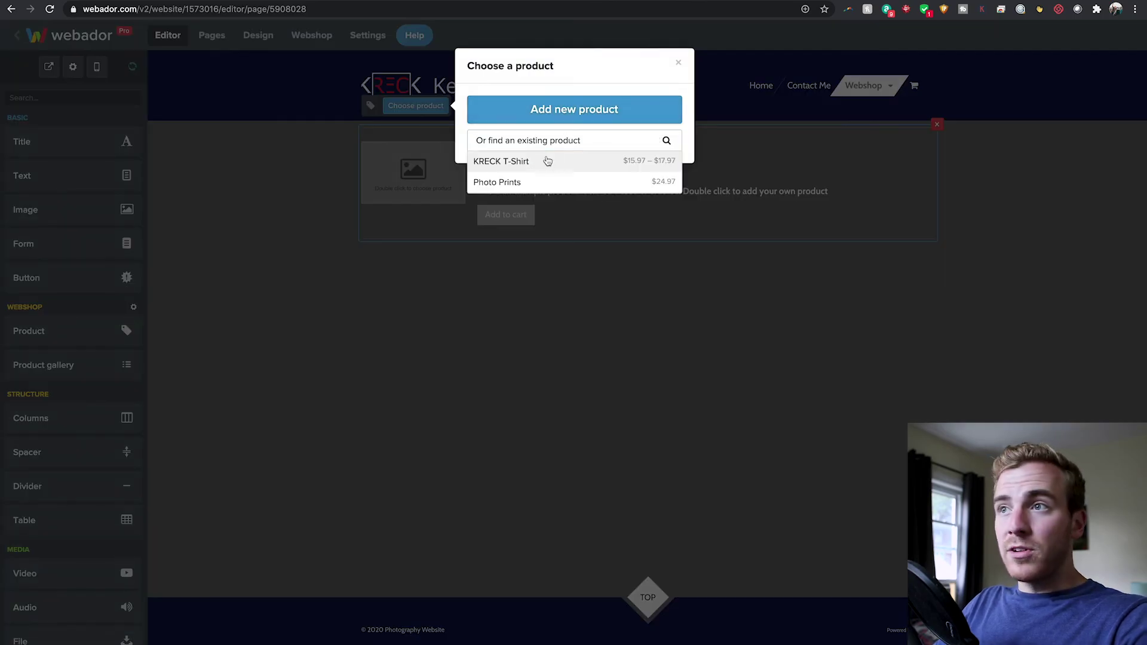
pyautogui.click(547, 162)
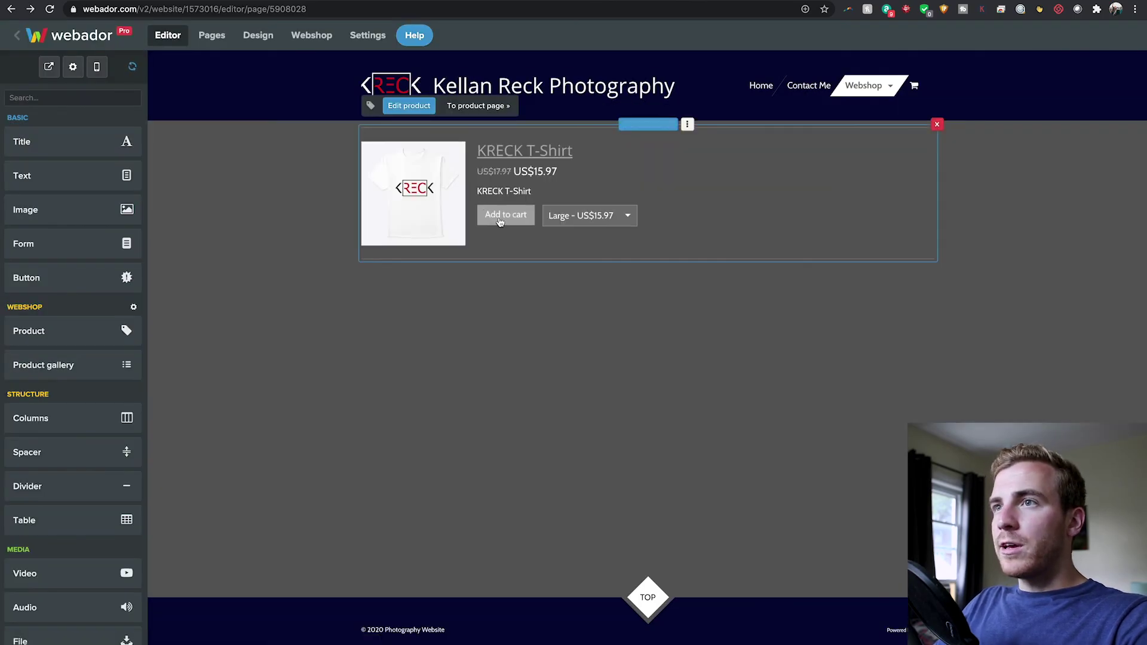
# Check the T-shirt's size options, keeping Large, then go back to the pages list
pyautogui.click(621, 215)
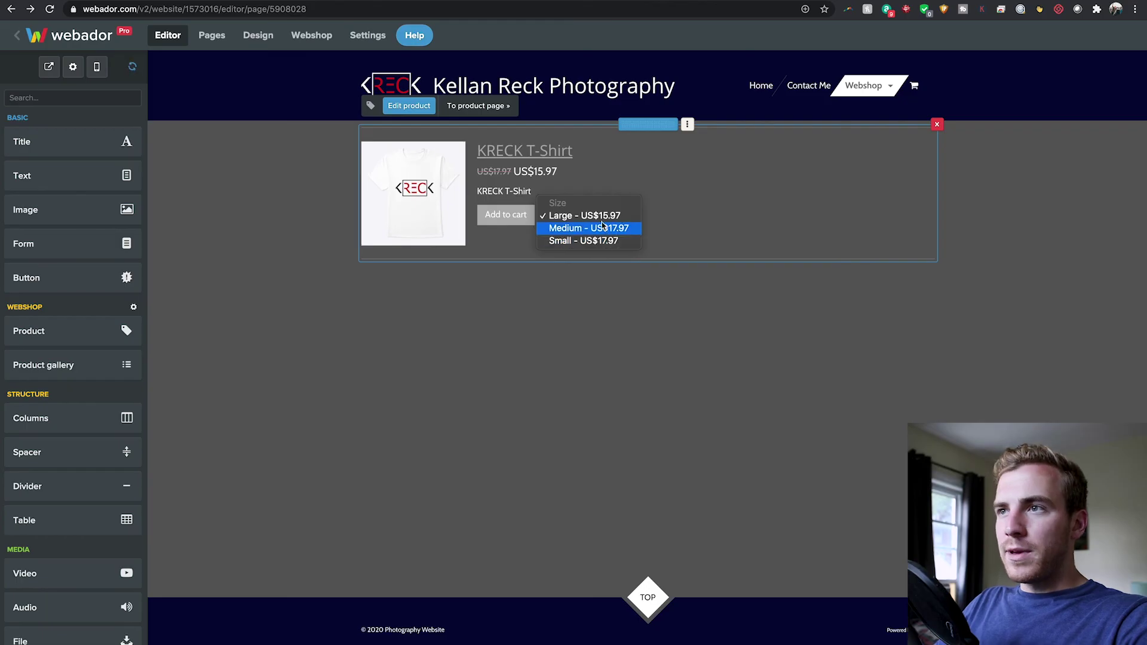
pyautogui.click(571, 220)
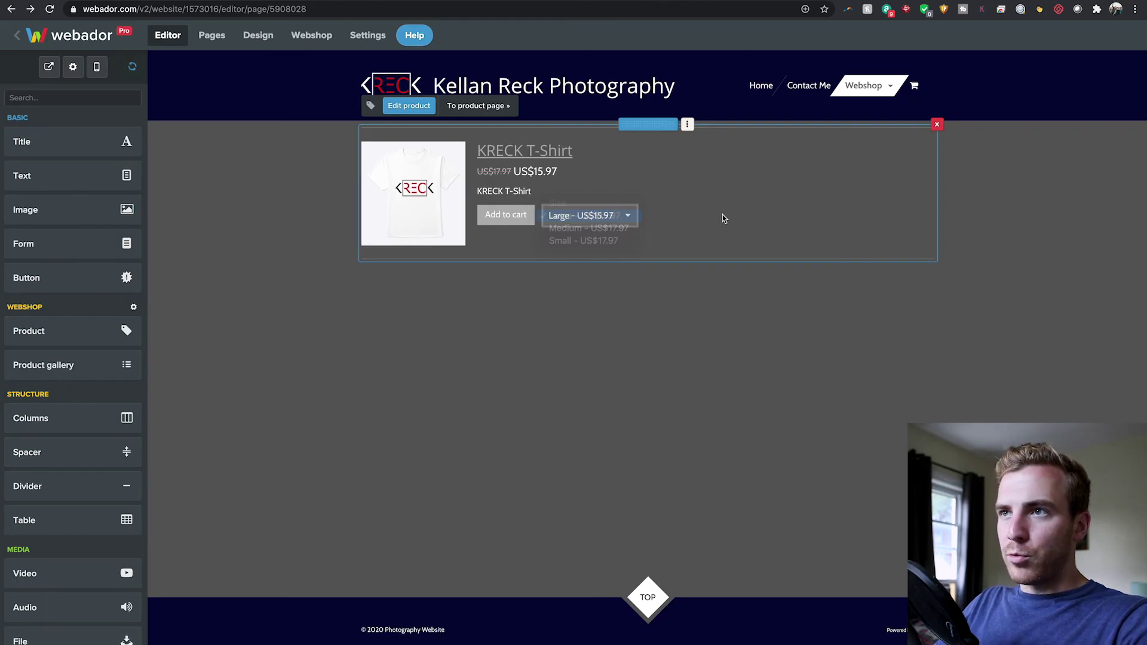
pyautogui.rightClick(642, 346)
pyautogui.click(517, 333)
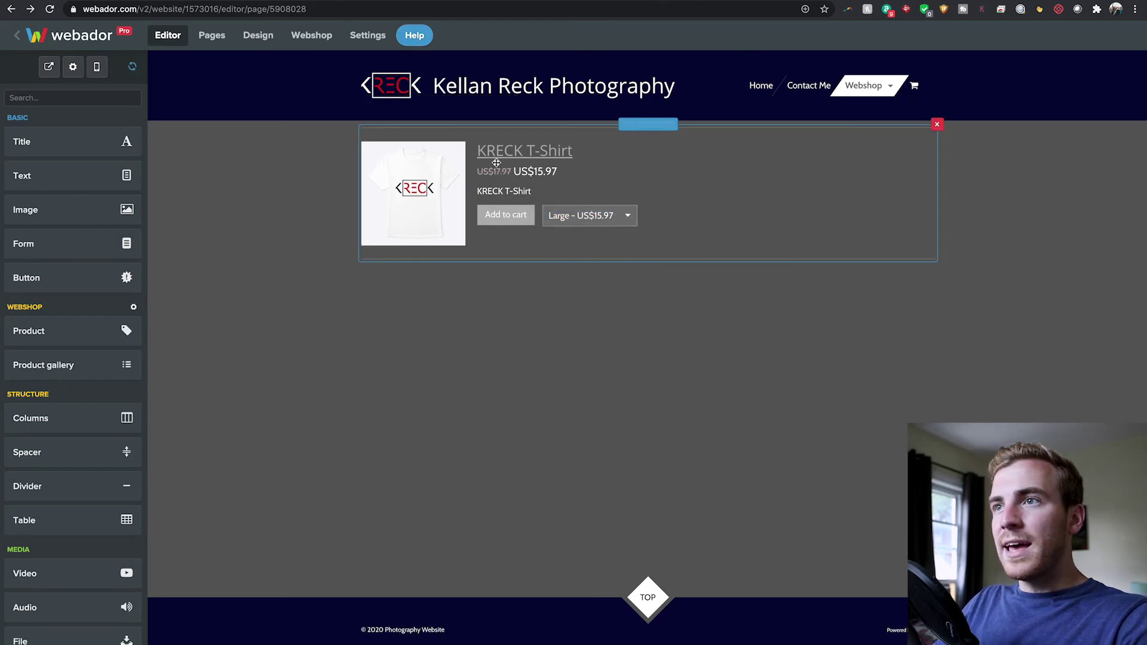
pyautogui.click(211, 35)
# Leave the T-Shirts page editor and open the Prints page for editing
pyautogui.click(664, 189)
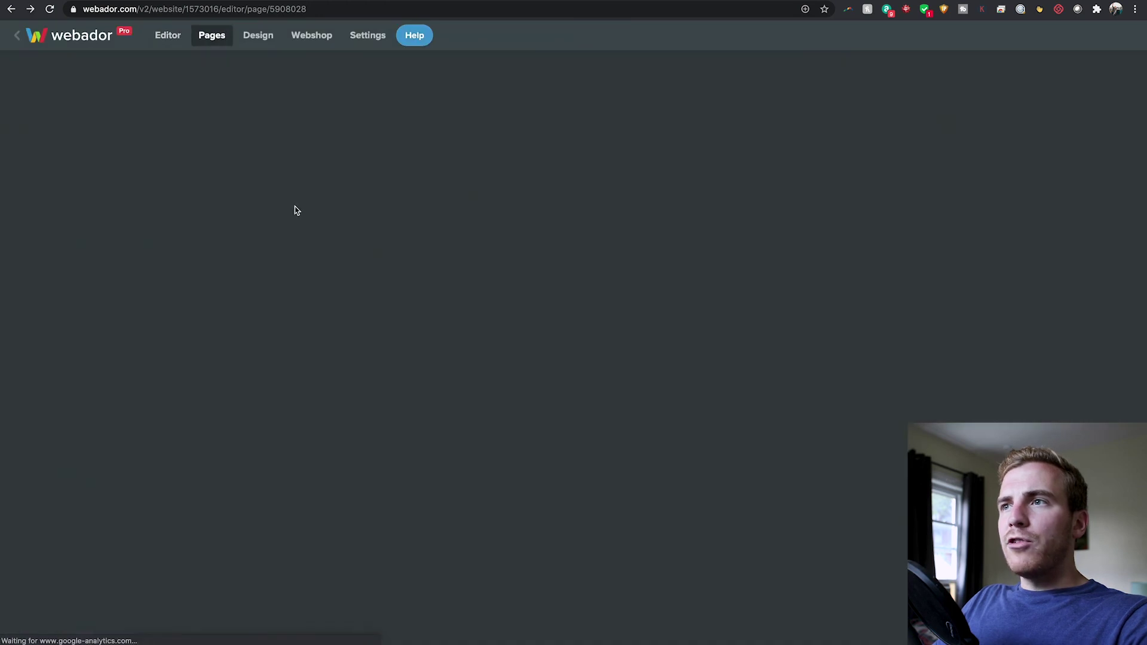
pyautogui.click(286, 212)
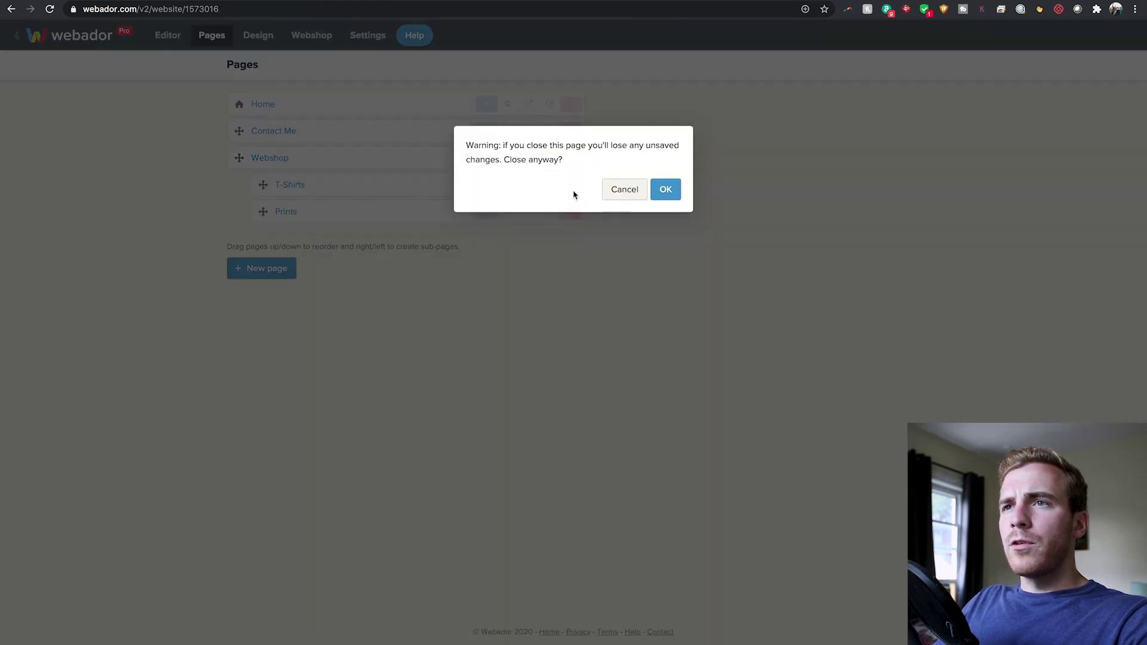
pyautogui.click(663, 189)
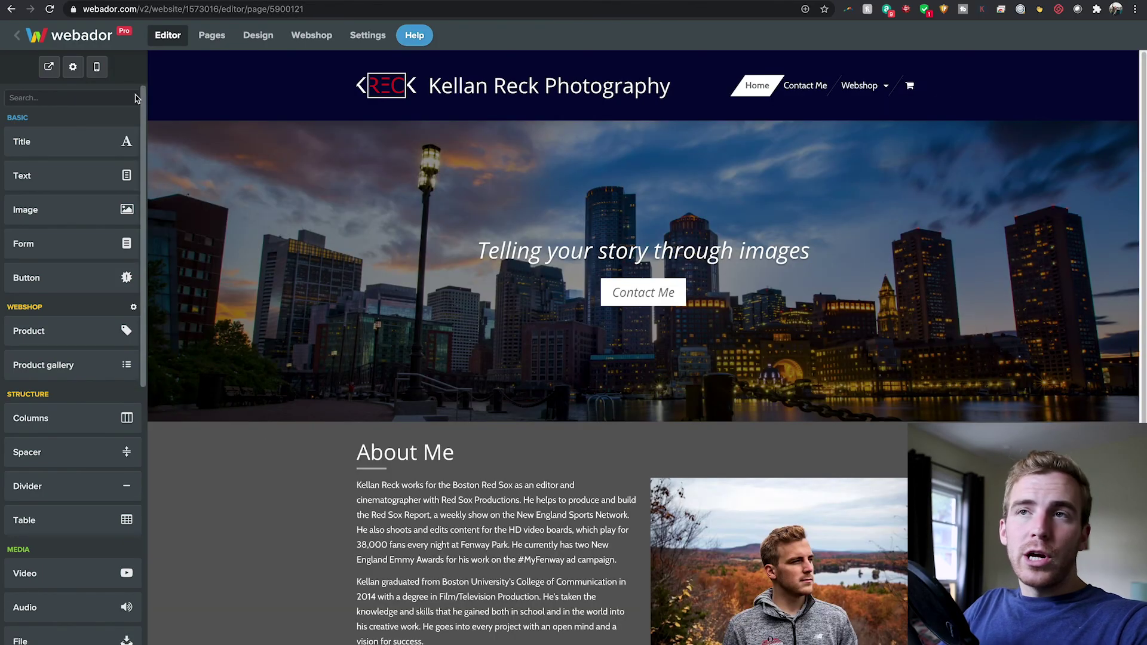
# Turn on a dark-scheme mobile bar without phone number, adding a Facebook link
pyautogui.click(96, 66)
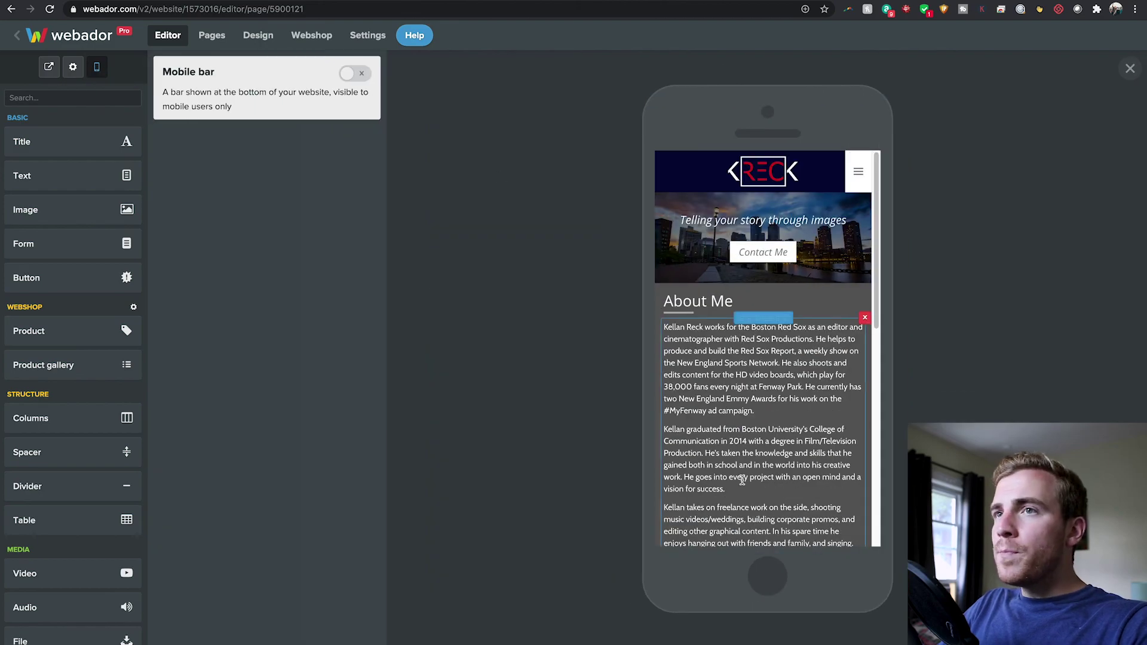
pyautogui.scroll(-6, 776, 489)
pyautogui.scroll(6, 776, 490)
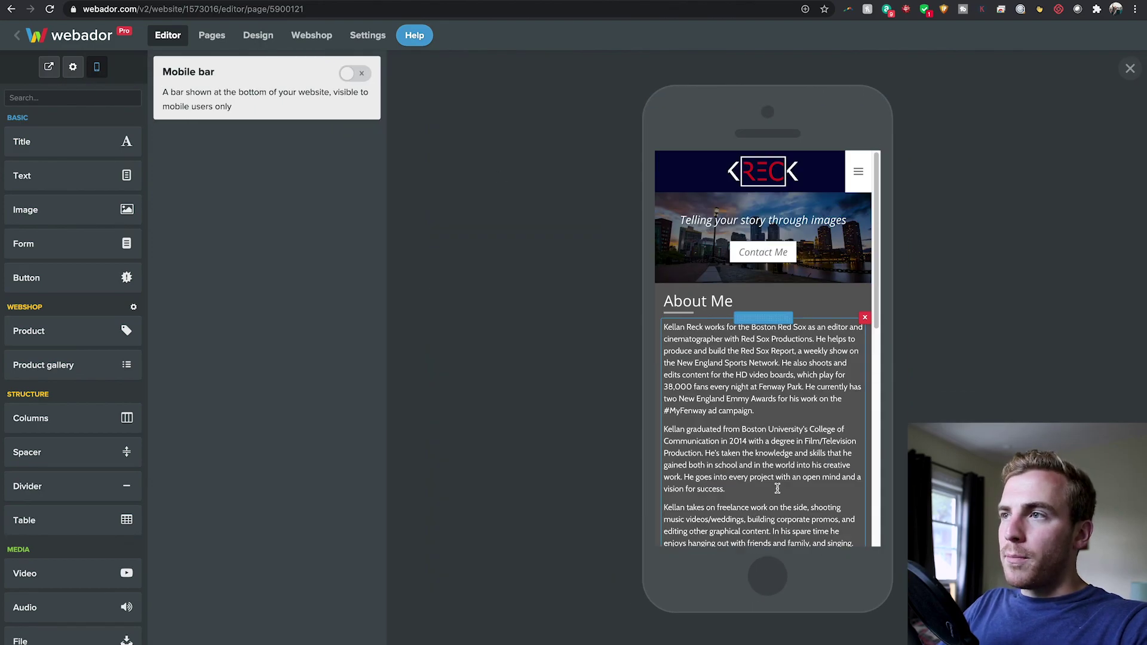
pyautogui.click(350, 75)
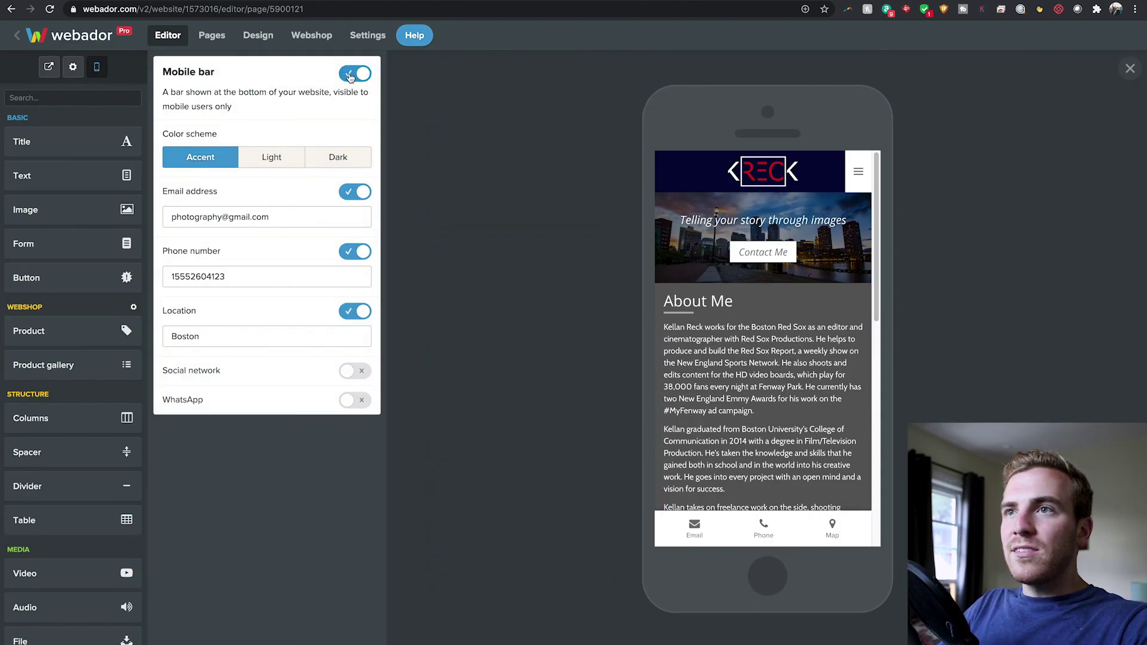
pyautogui.click(275, 165)
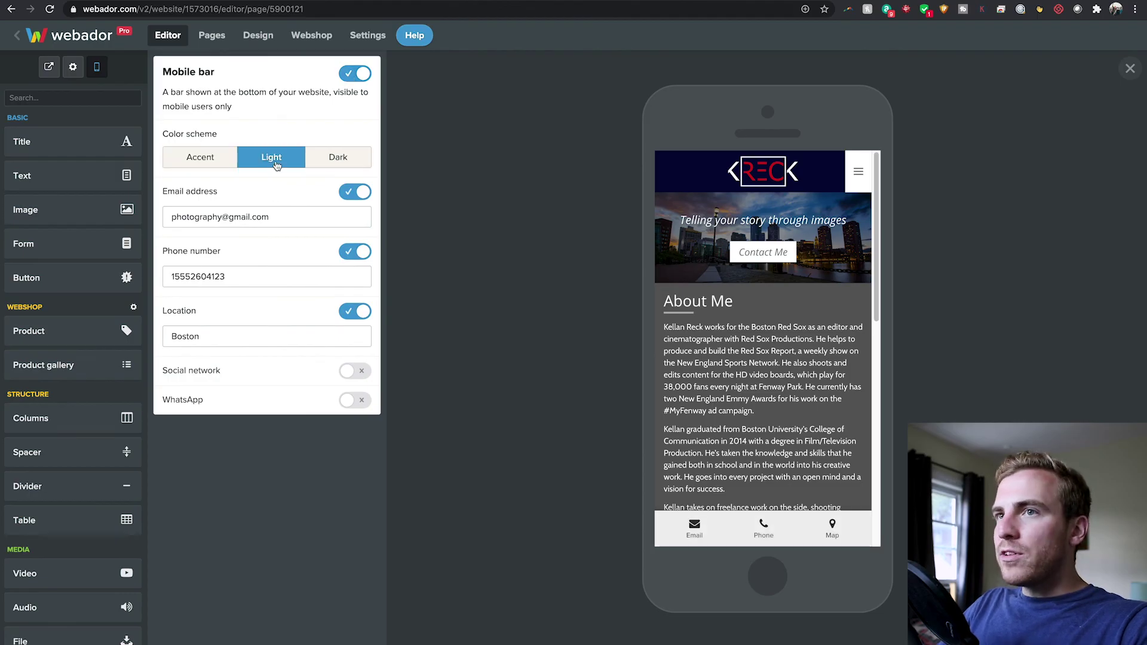
pyautogui.click(351, 163)
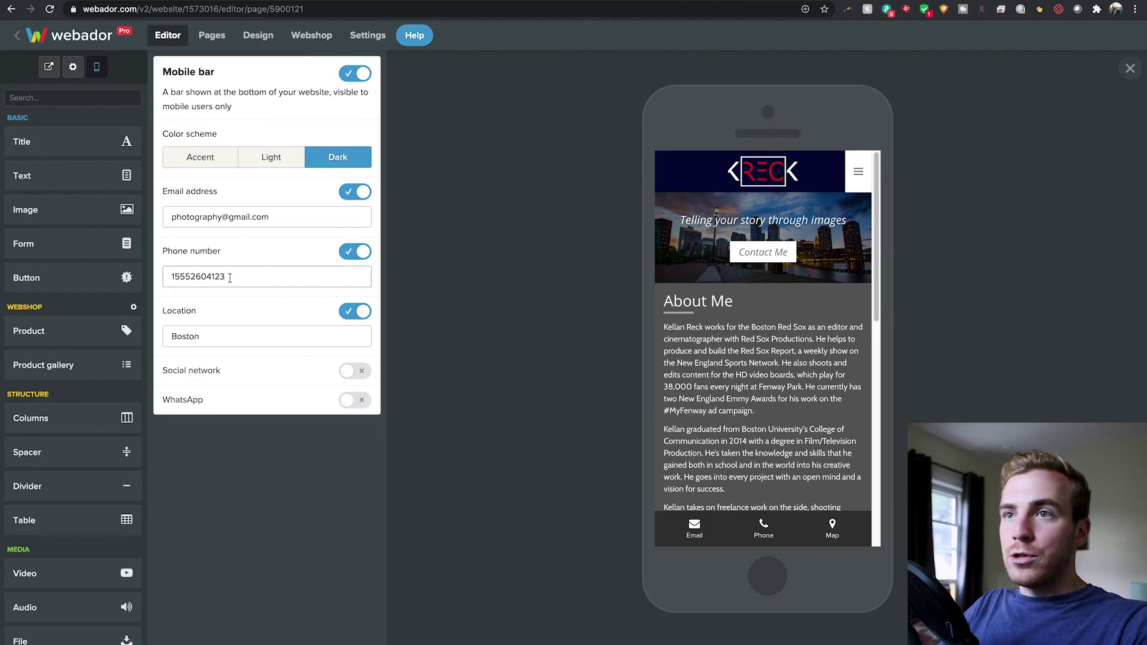
pyautogui.click(363, 252)
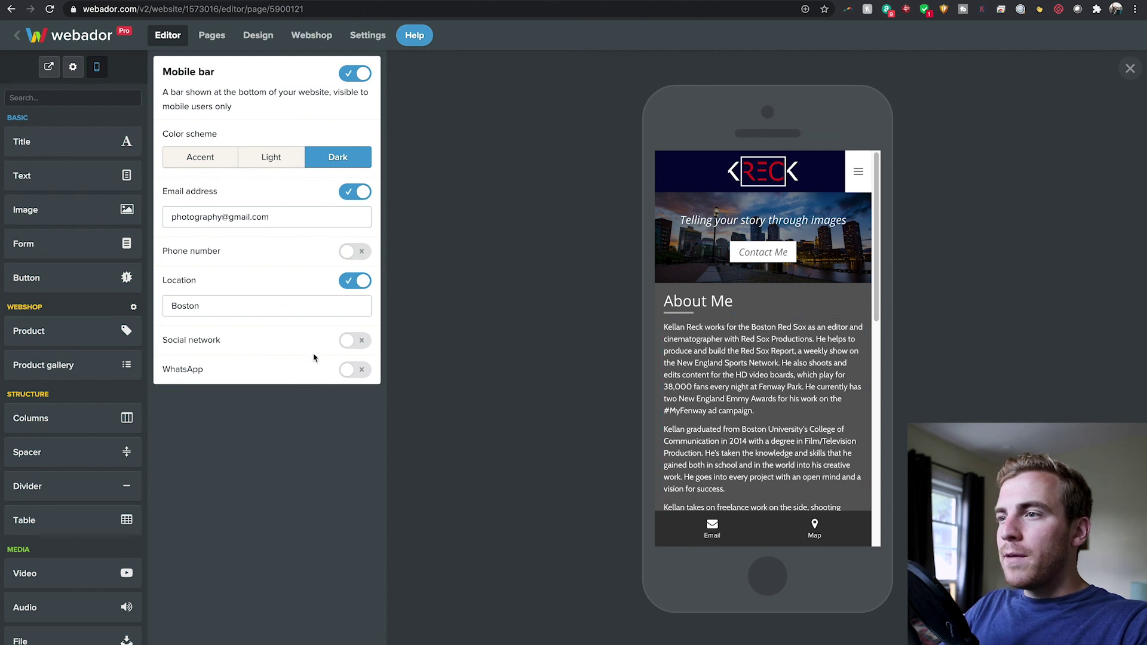
pyautogui.click(363, 343)
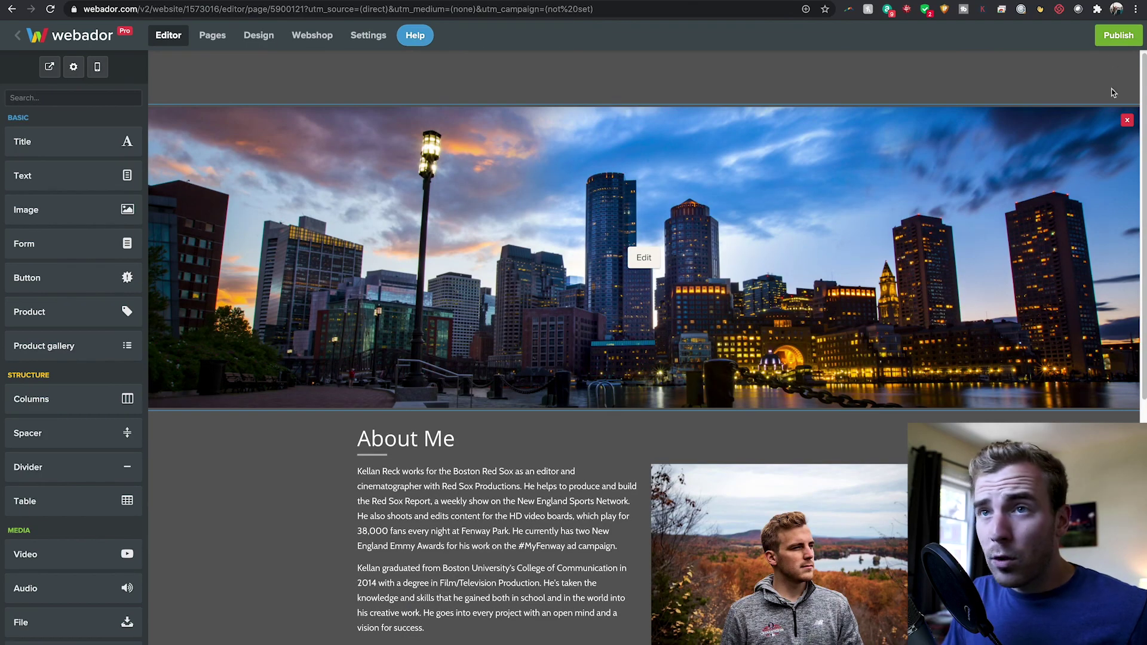
# Publish the site, registering the domain kreckphotography.com
pyautogui.click(1115, 37)
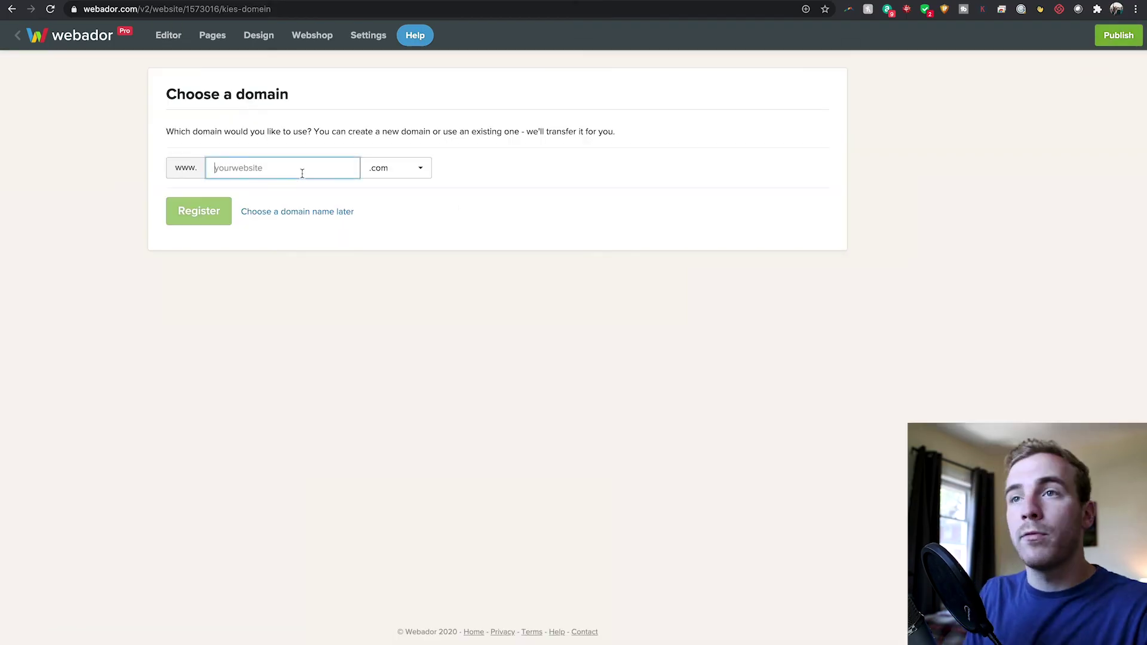
pyautogui.write('kreckp')
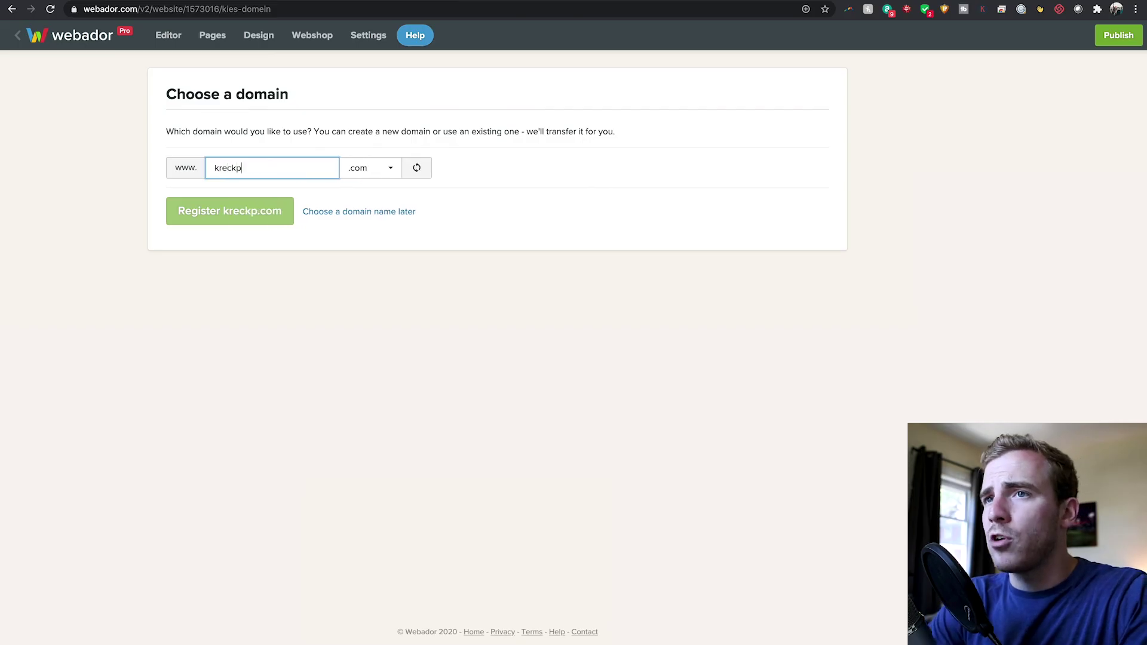
pyautogui.write('hotoraphy')
pyautogui.press('BackSpace')
pyautogui.press('BackSpace')
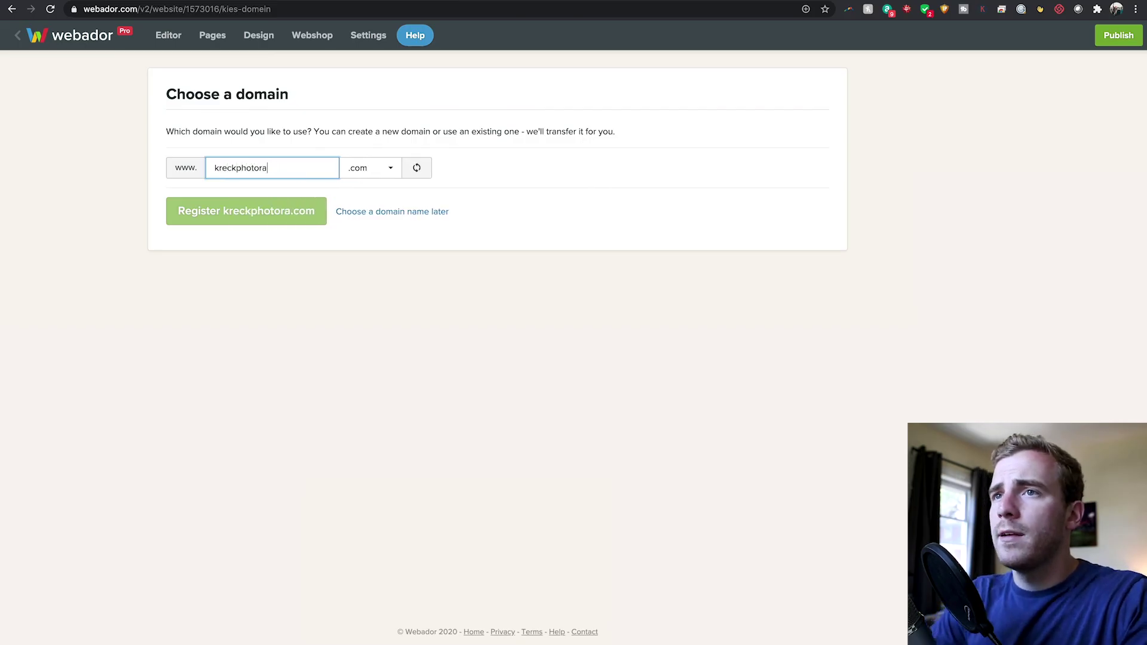
pyautogui.write('graphy')
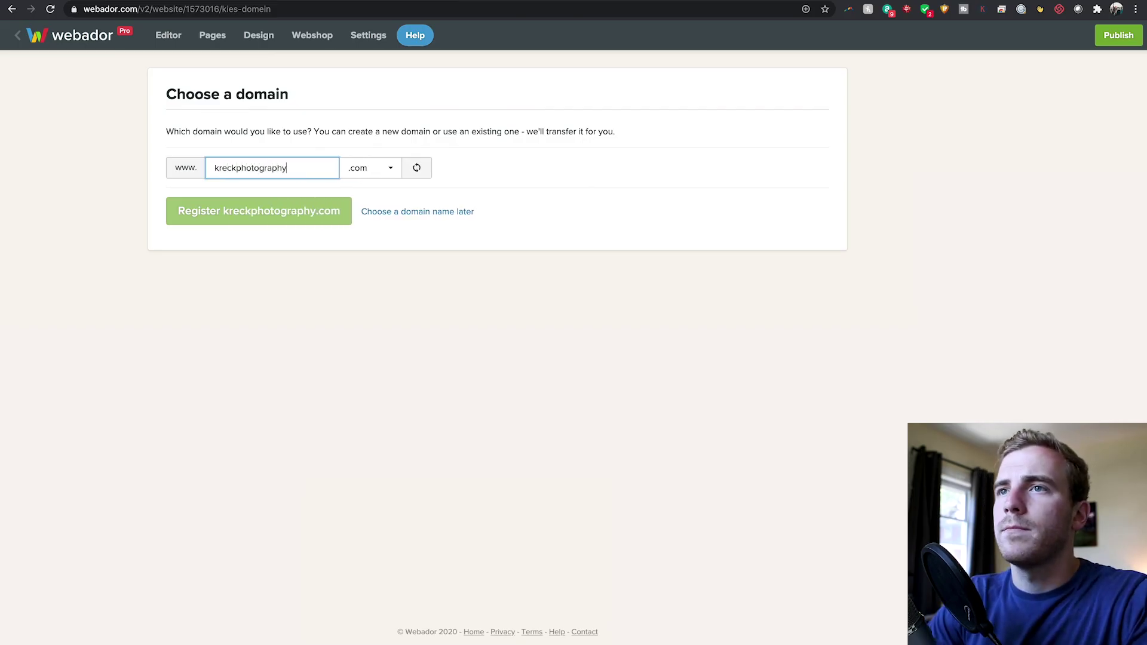
pyautogui.click(391, 165)
pyautogui.click(285, 222)
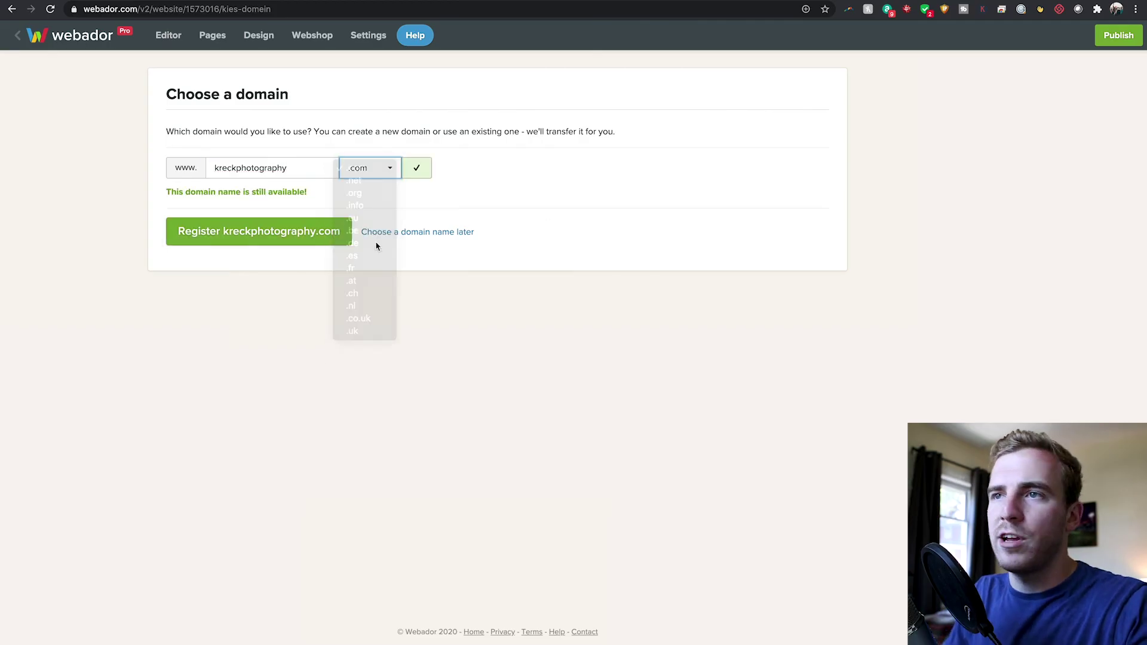
pyautogui.click(271, 233)
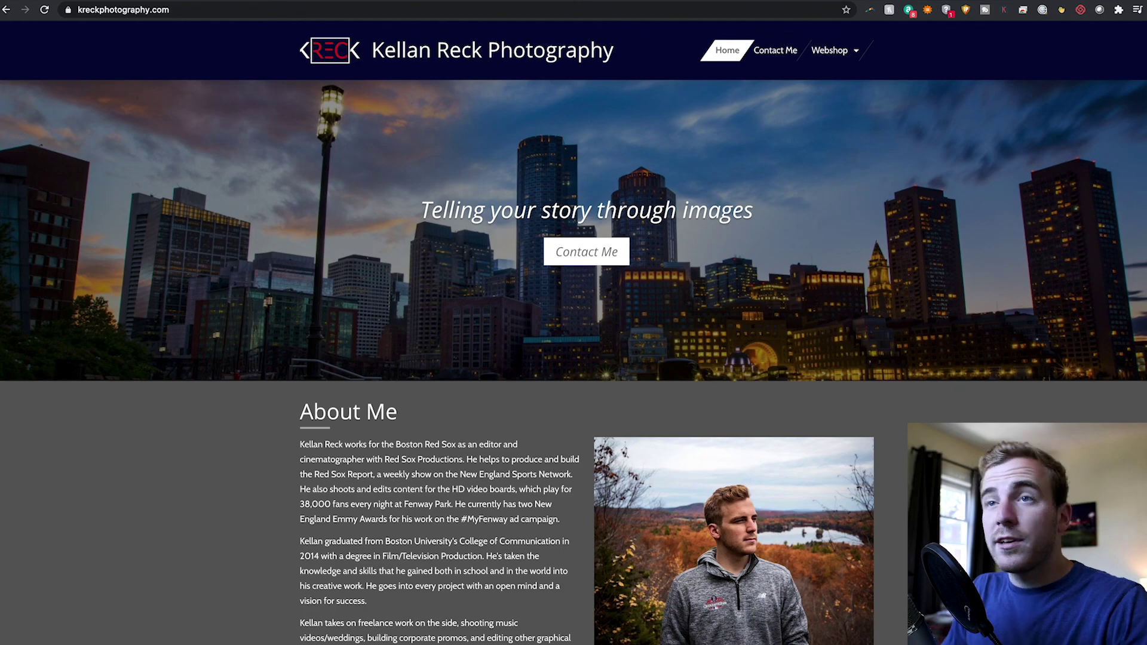
pyautogui.scroll(-5, 574, 339)
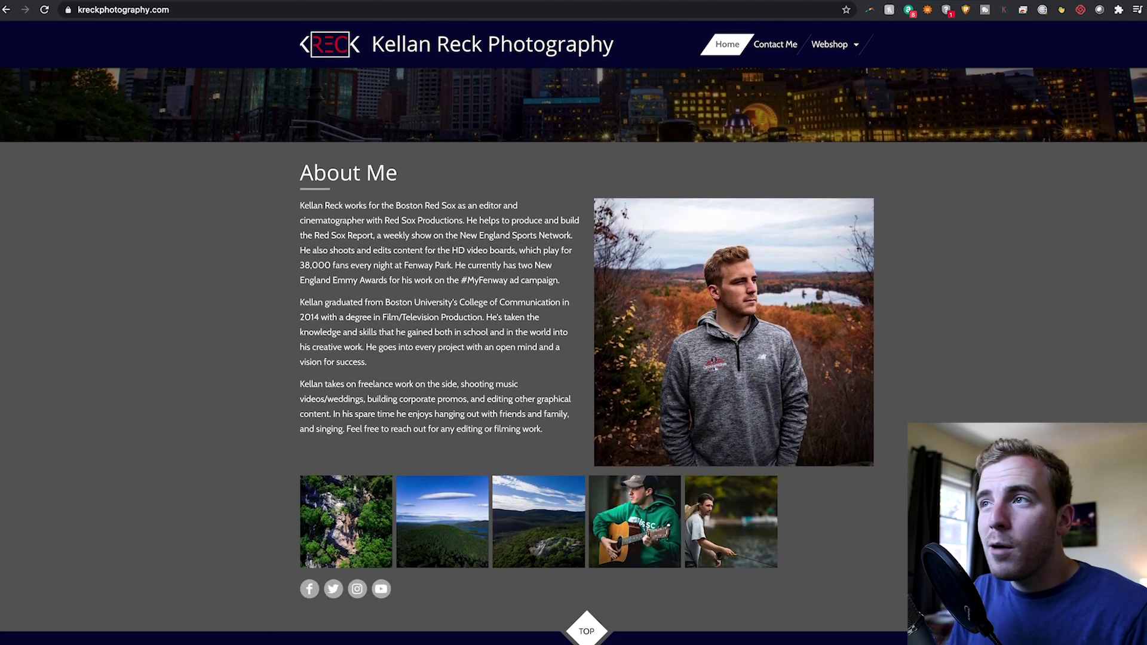
pyautogui.scroll(5, 573, 356)
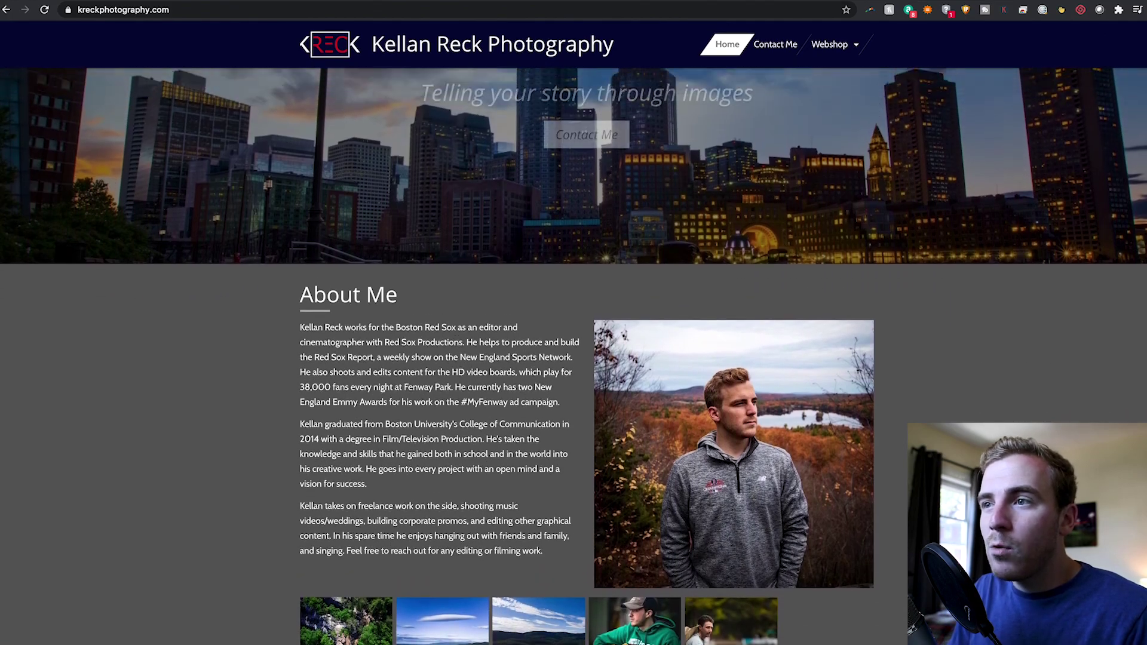
pyautogui.scroll(3, 574, 355)
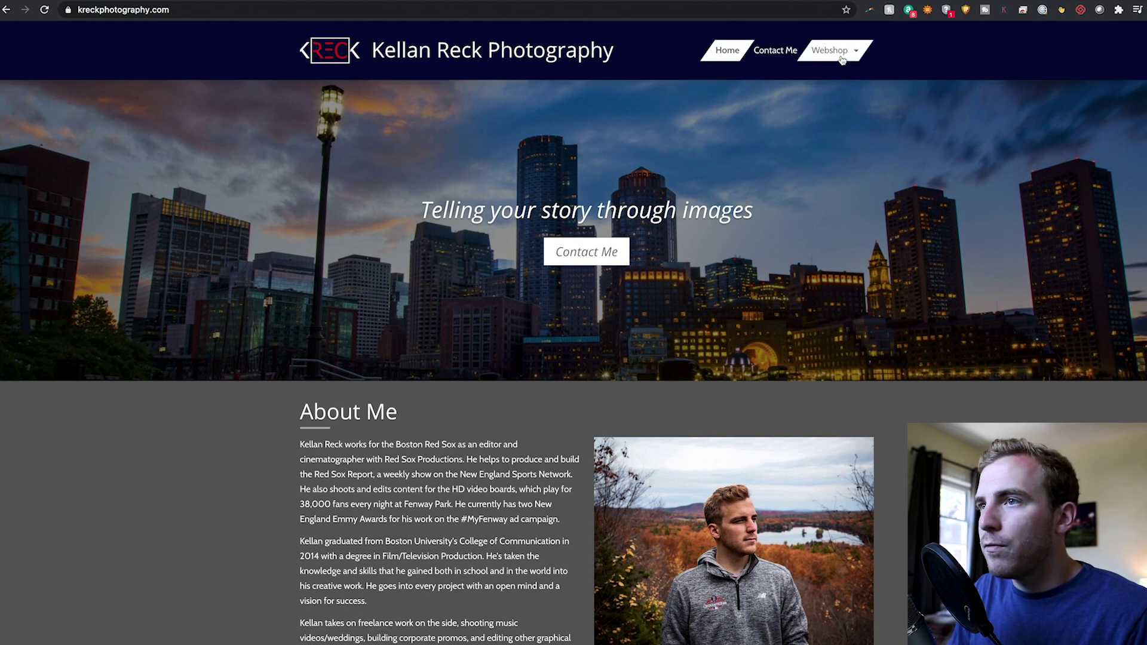
pyautogui.moveTo(841, 59)
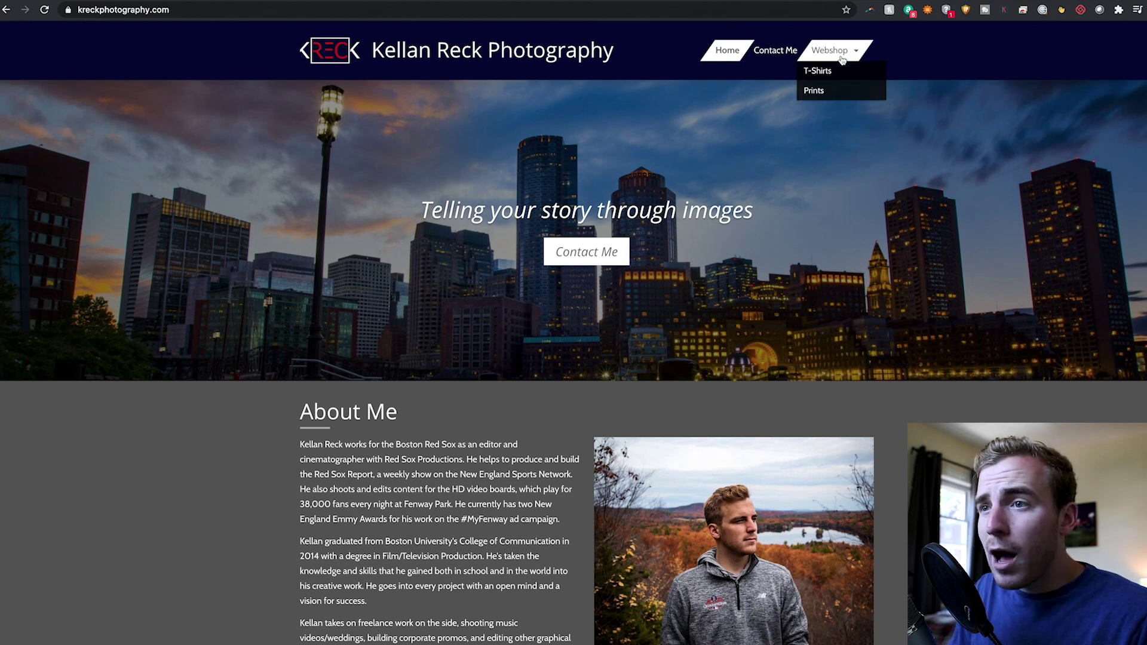